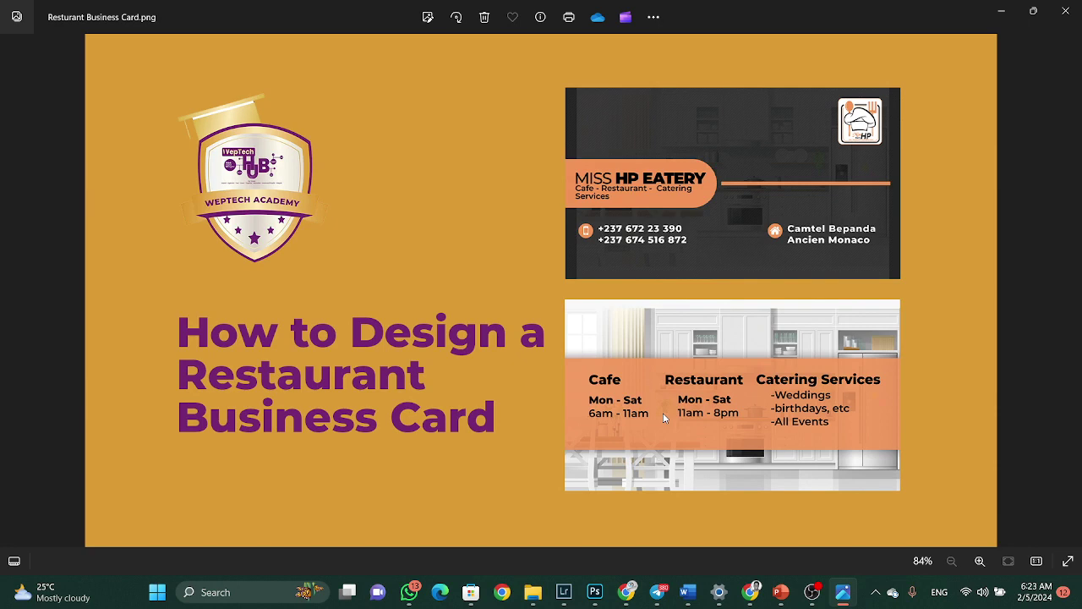
Switch to Photoshop and start a new document from the Print presets with the CMYK Color mode.
left_click(595, 592)
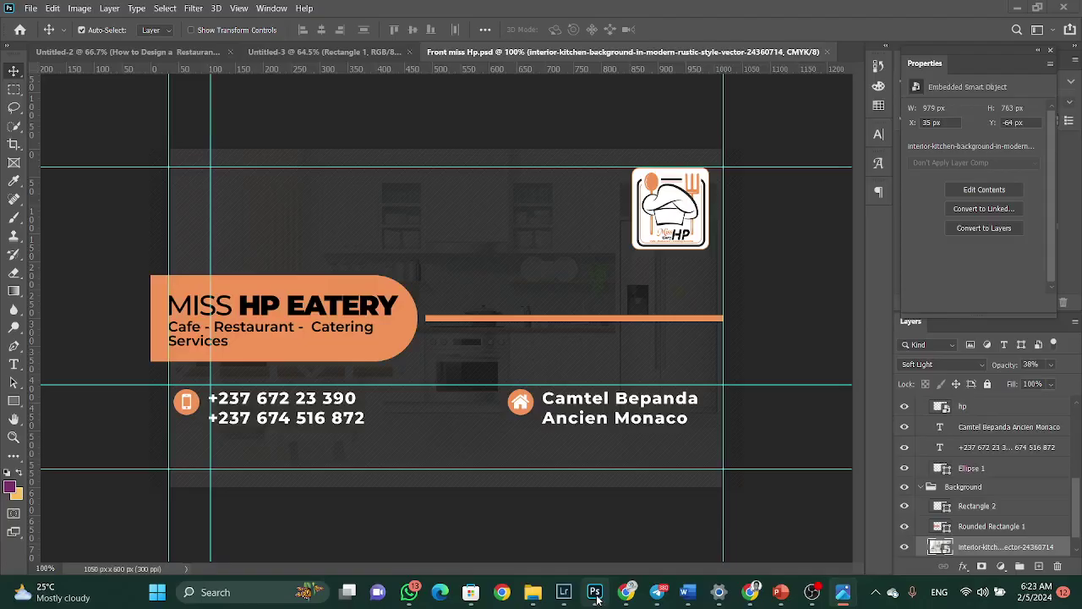
left_click(30, 8)
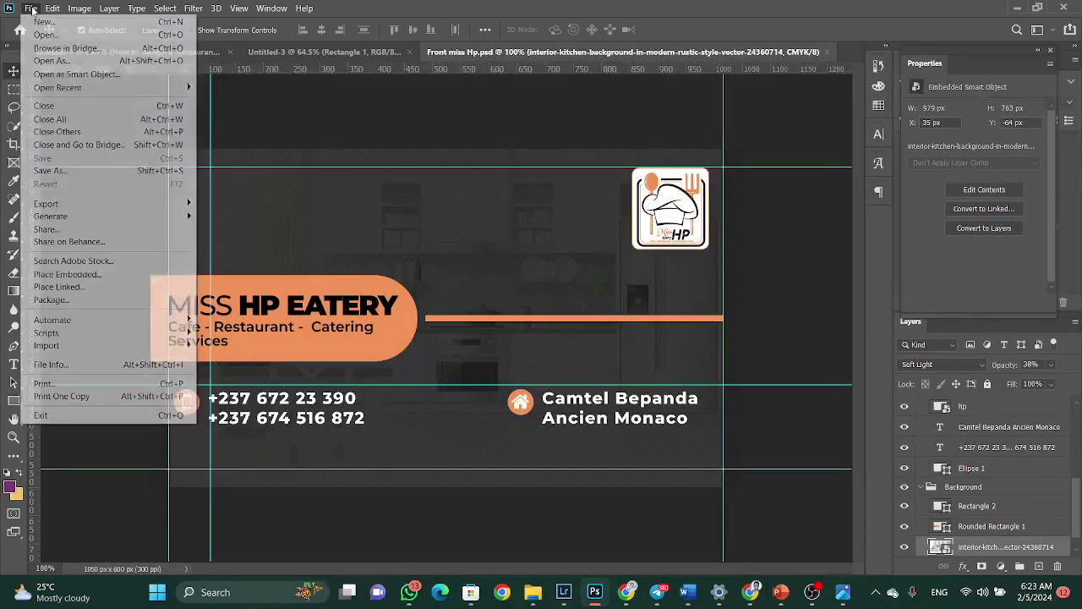
left_click(42, 23)
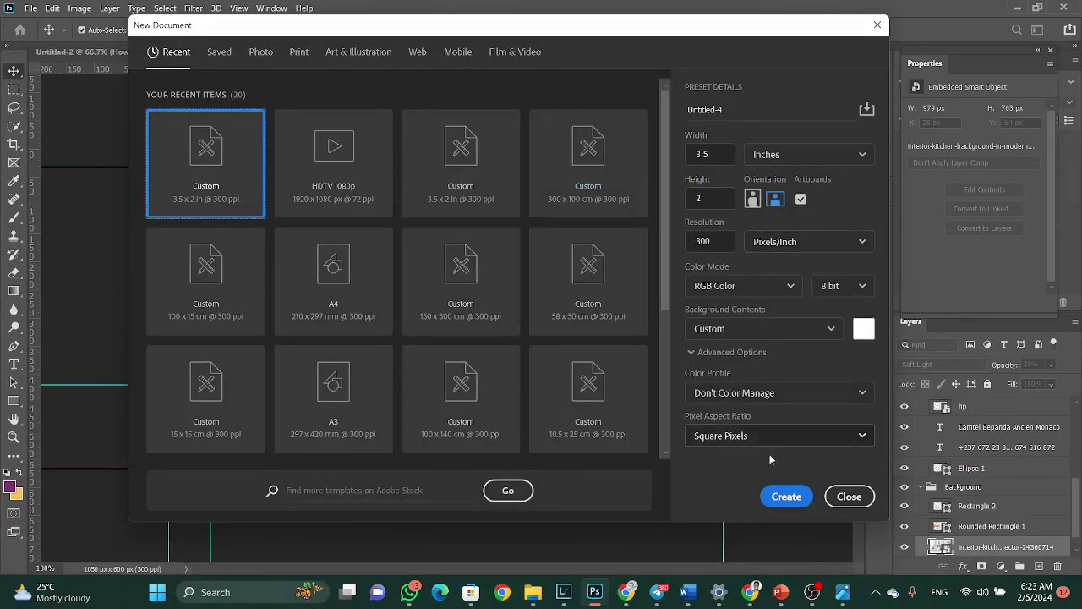
left_click(726, 286)
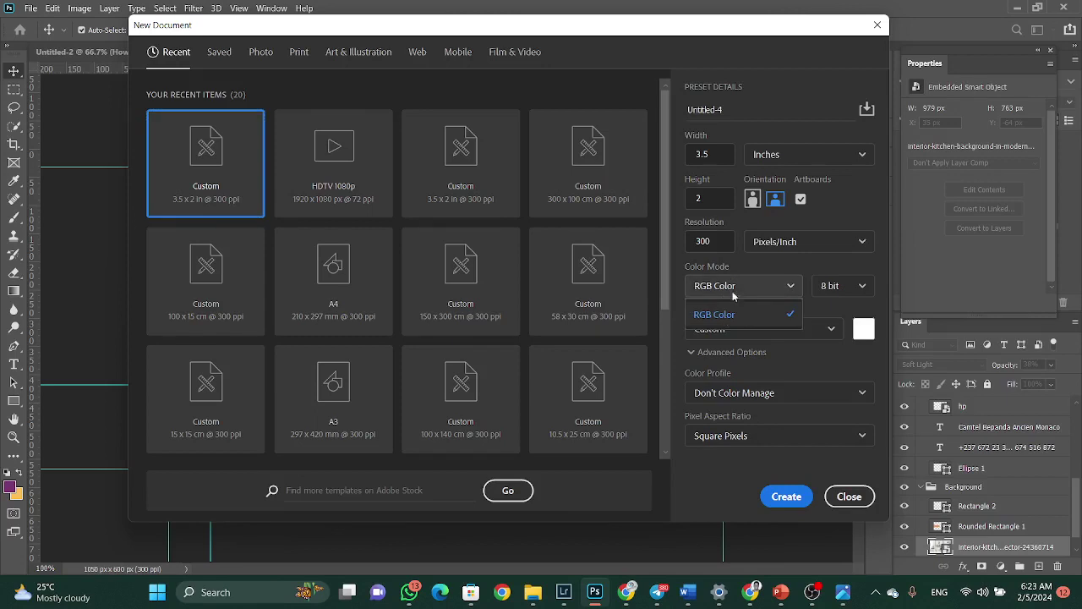
left_click(732, 292)
left_click(790, 289)
left_click(337, 53)
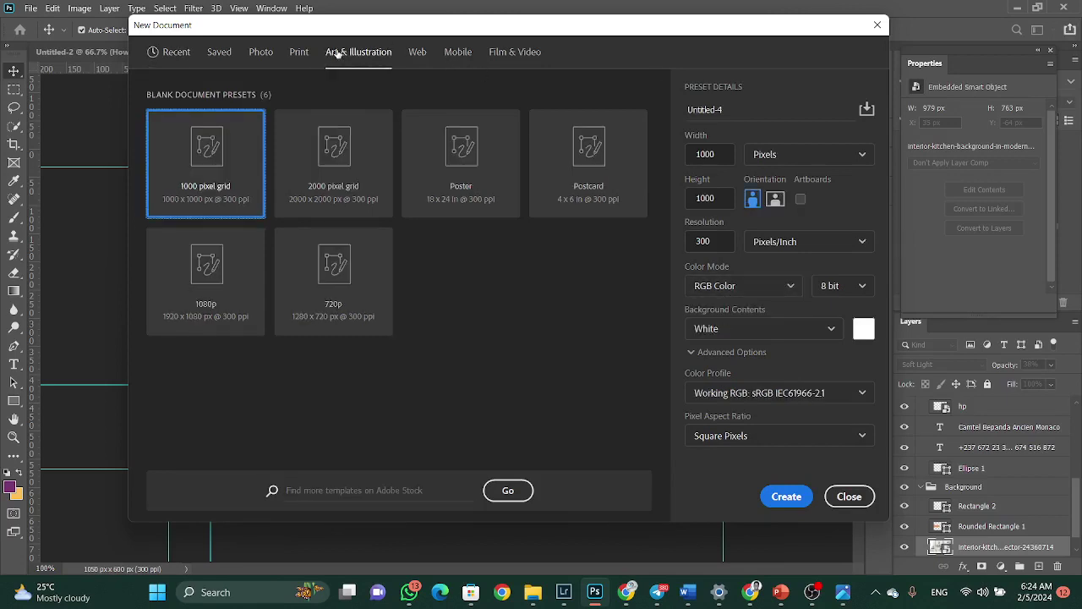
left_click(299, 53)
left_click(790, 289)
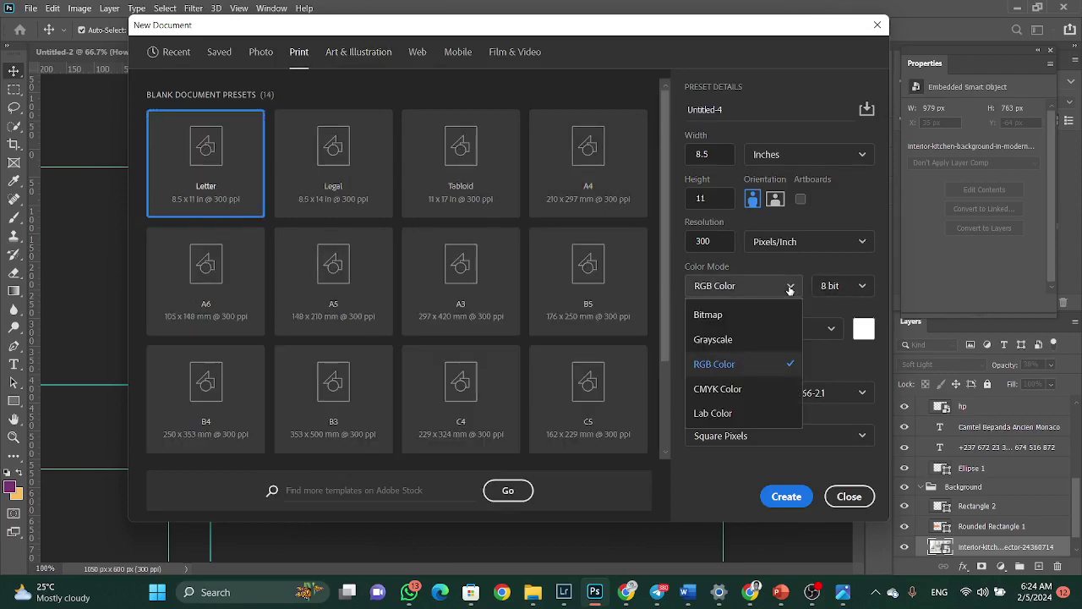
left_click(729, 388)
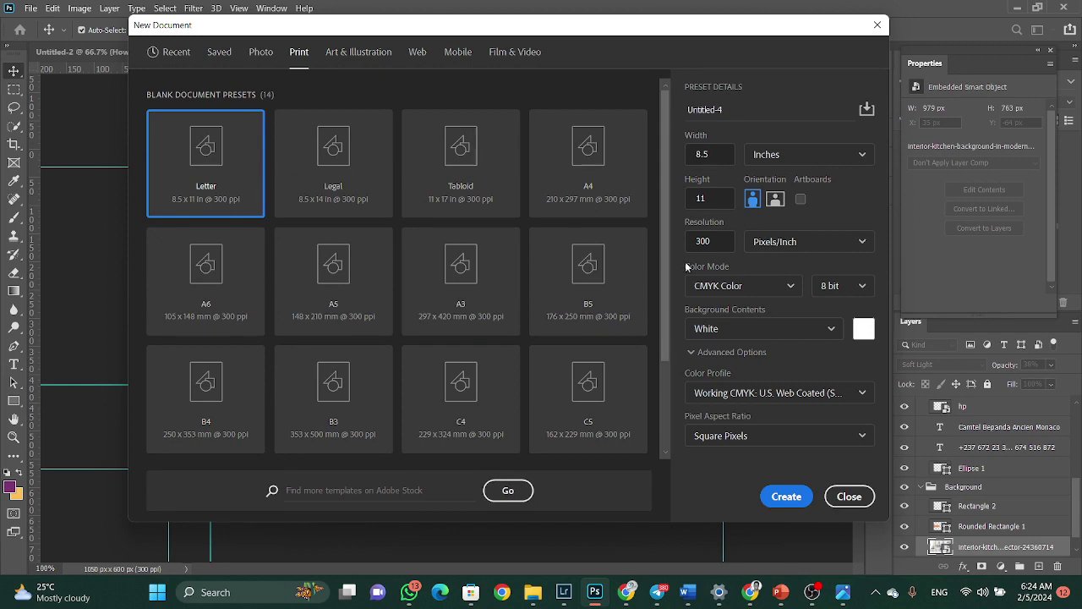
Set the new document's size to 3.5 inches wide by 2 inches high and create it.
left_click(690, 153)
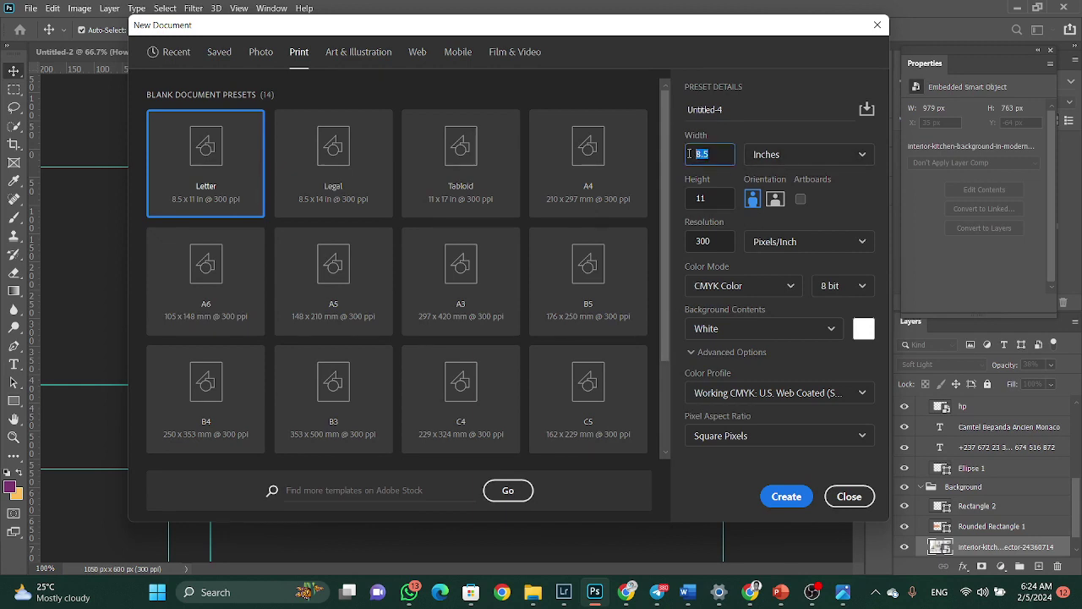
type("3")
left_click(717, 199)
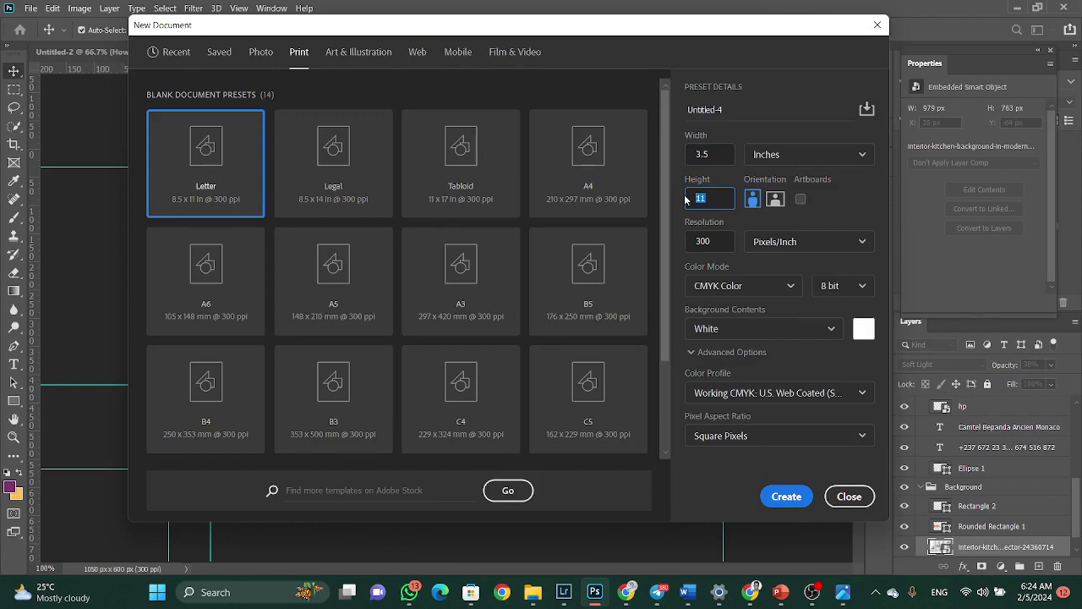
type("2")
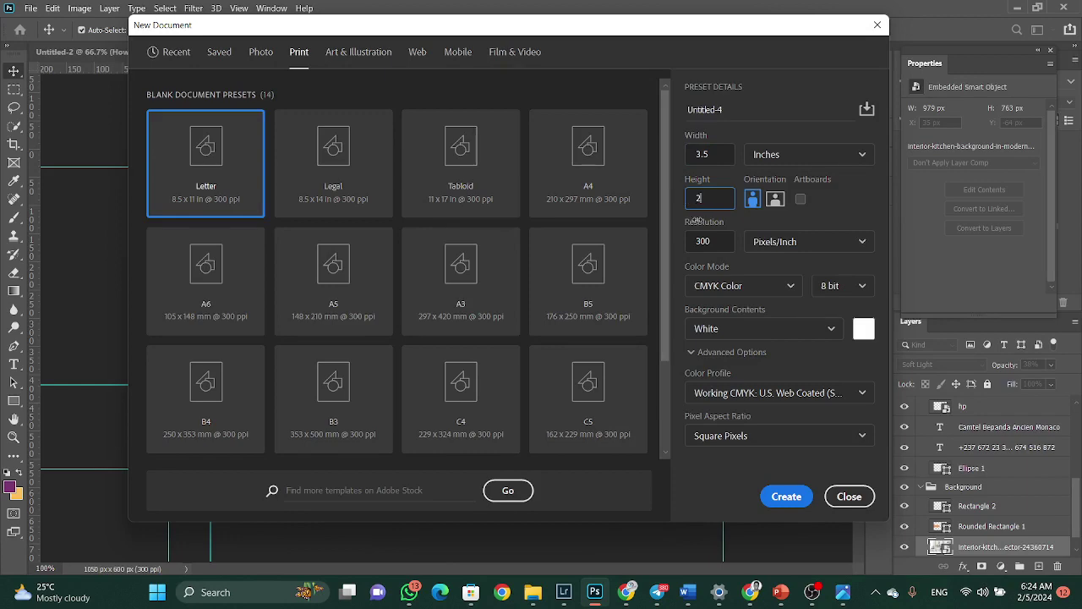
left_click(787, 499)
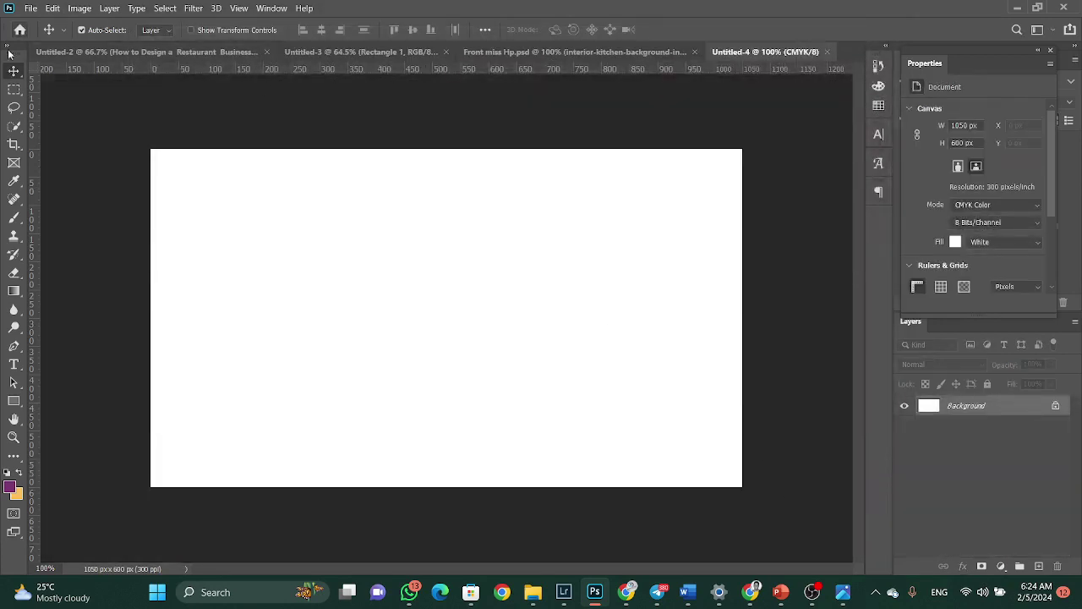
Turn the whole canvas into a 1050 × 600 px artboard and add a second artboard of the same size to its right.
right_click(13, 73)
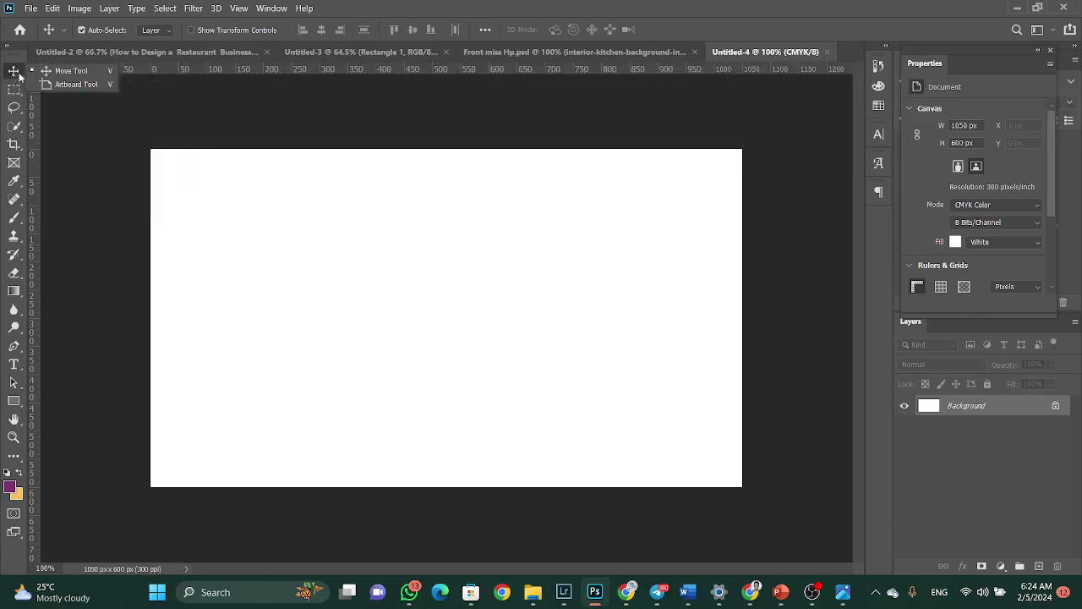
left_click(75, 85)
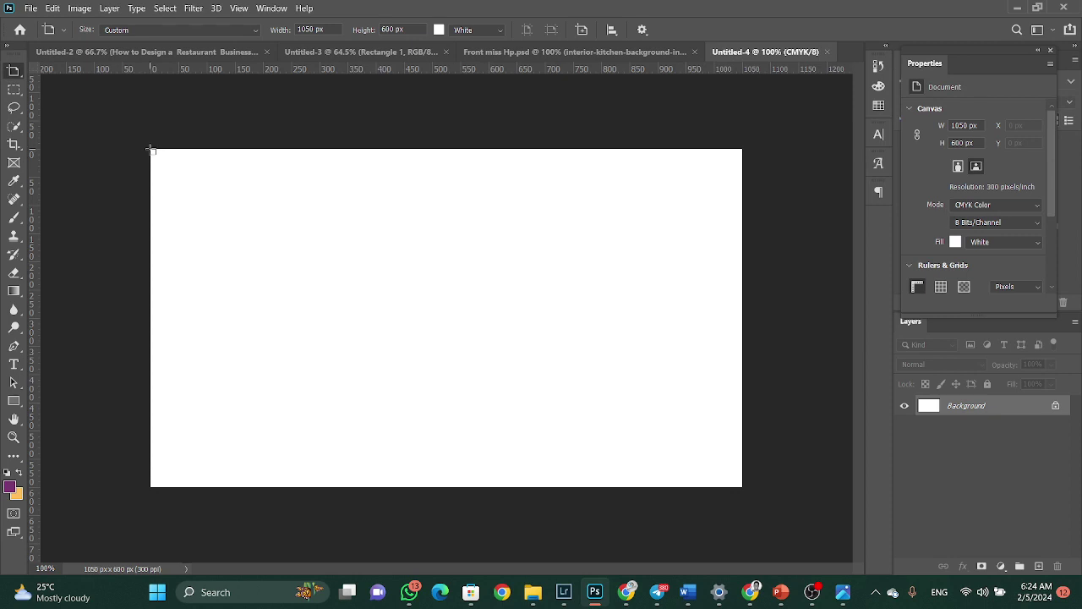
left_click_drag(151, 148, 743, 488)
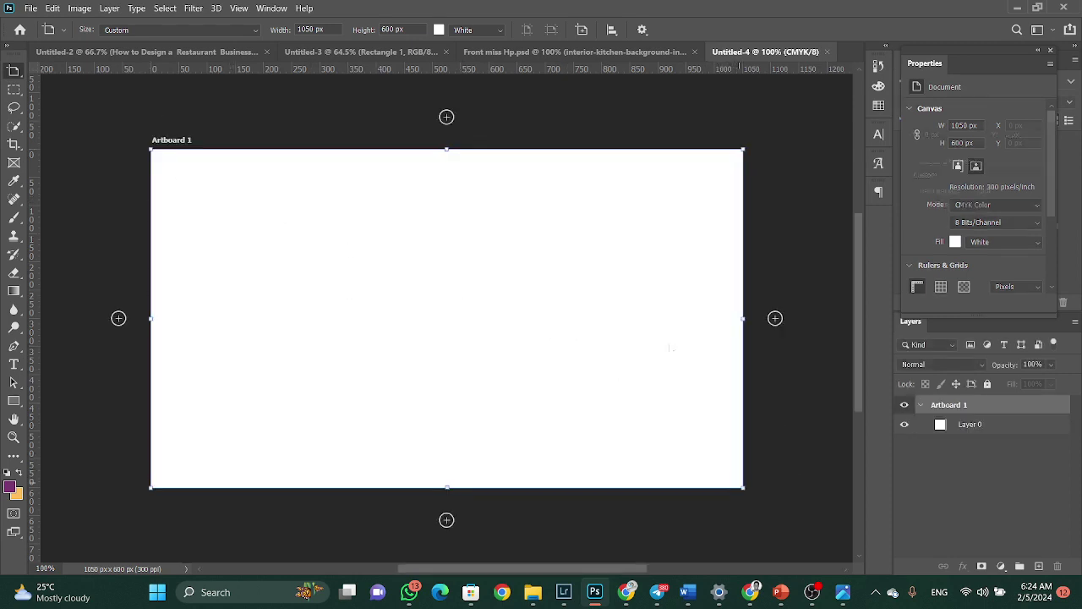
left_click(776, 319)
left_click(12, 71)
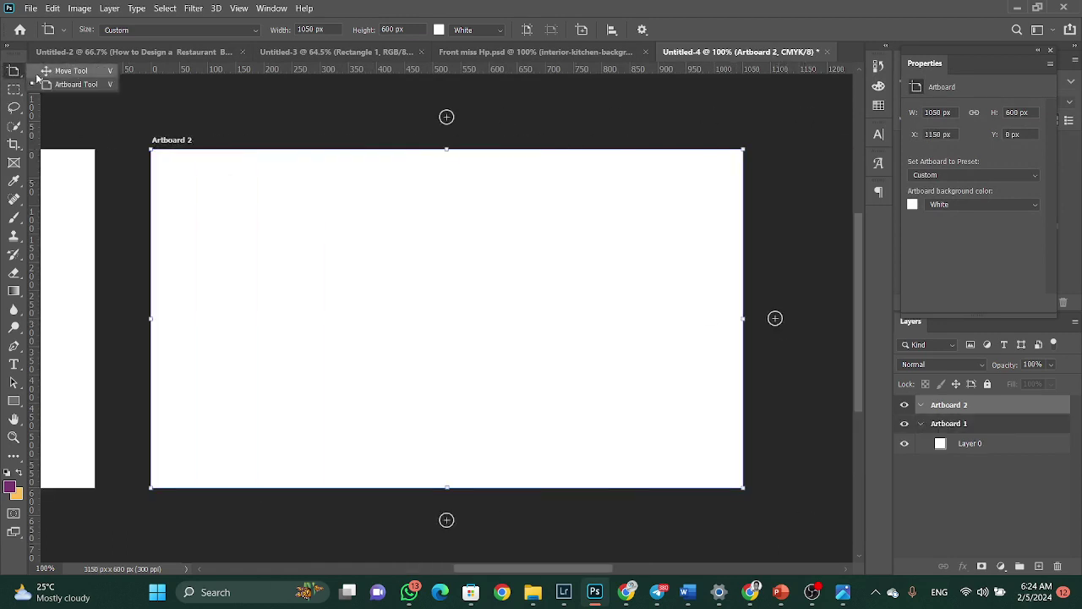
left_click(40, 74)
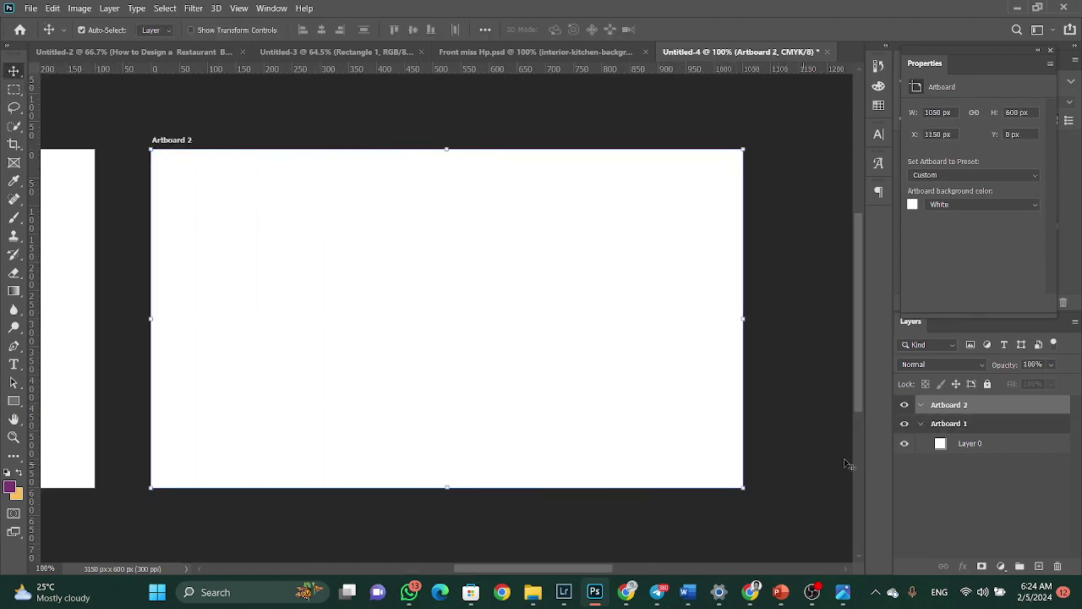
Rename the first artboard as Front and the second artboard as Back.
double_click(939, 425)
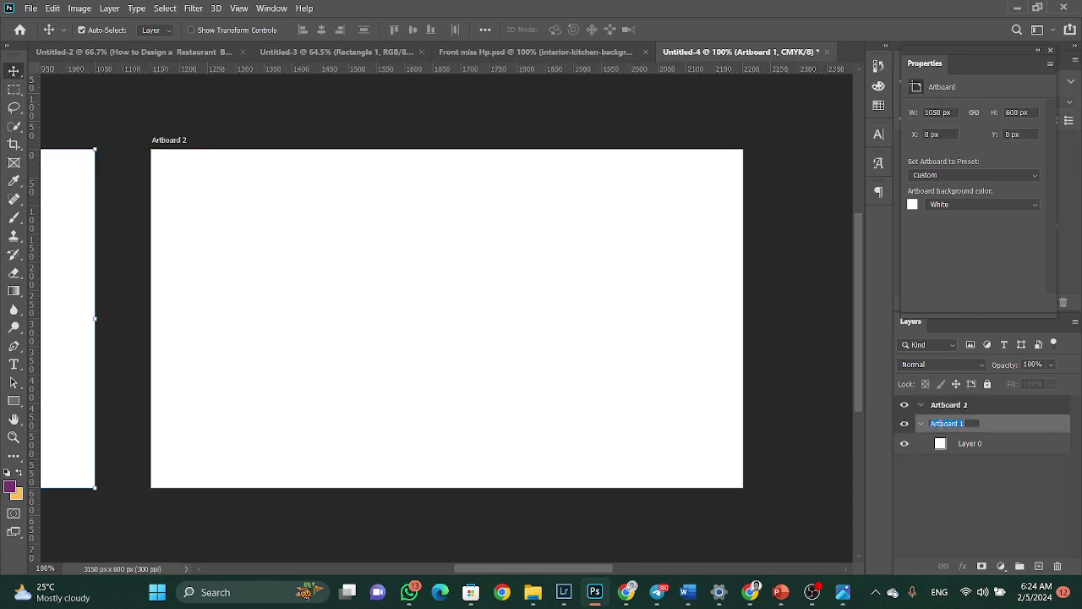
type("Front")
double_click(954, 406)
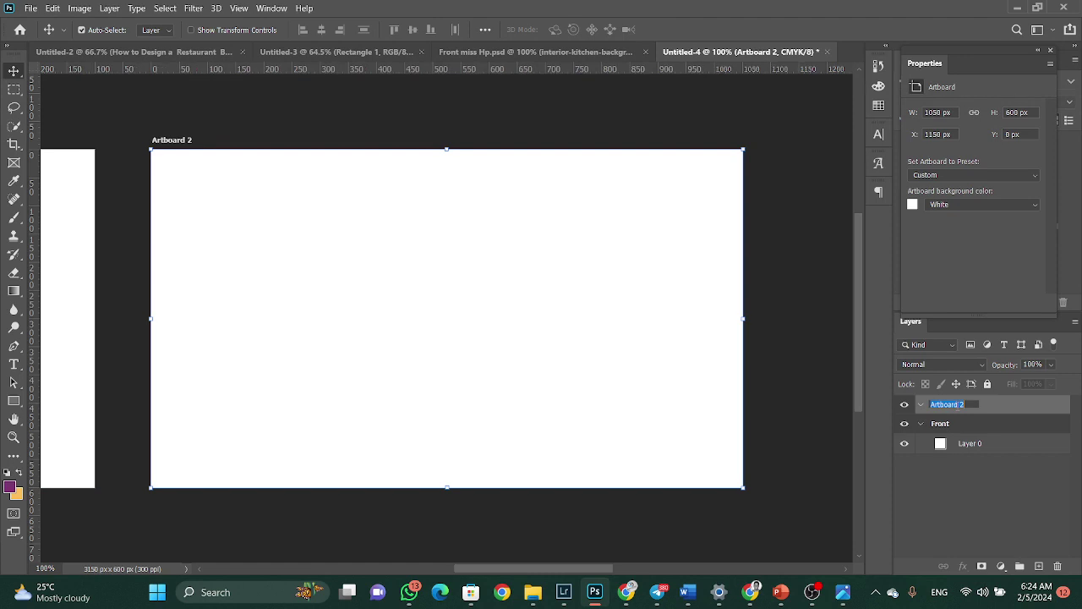
type("Back")
key("Return")
Start placing an embedded image on the Front artboard and browse to the PSD 2024 folder on drive D.
left_click(959, 425)
left_click_drag(485, 569, 358, 551)
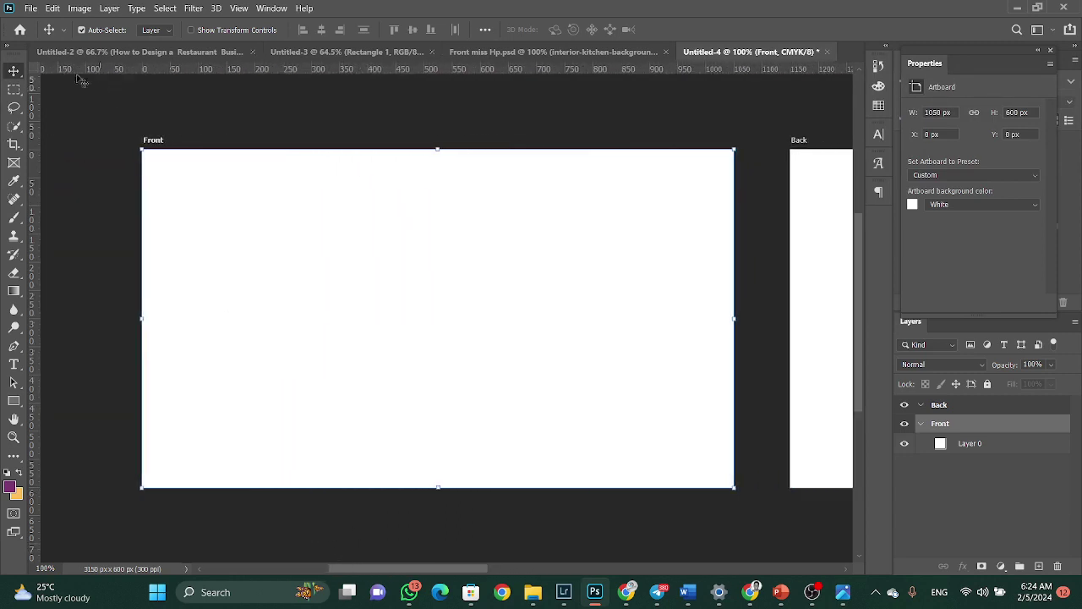
left_click(29, 8)
left_click(59, 282)
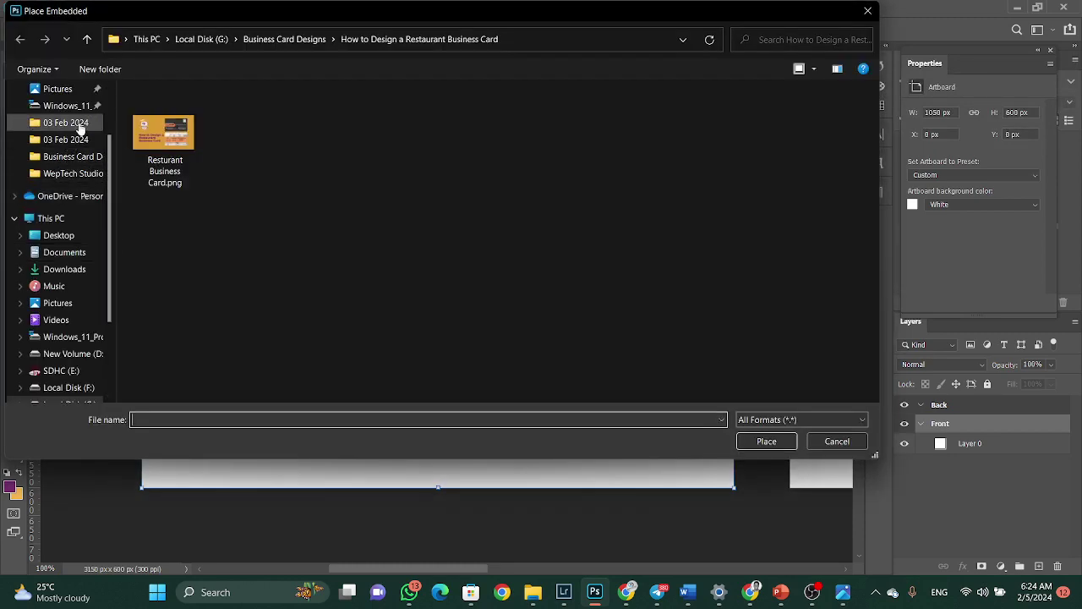
left_click(80, 125)
left_click(313, 39)
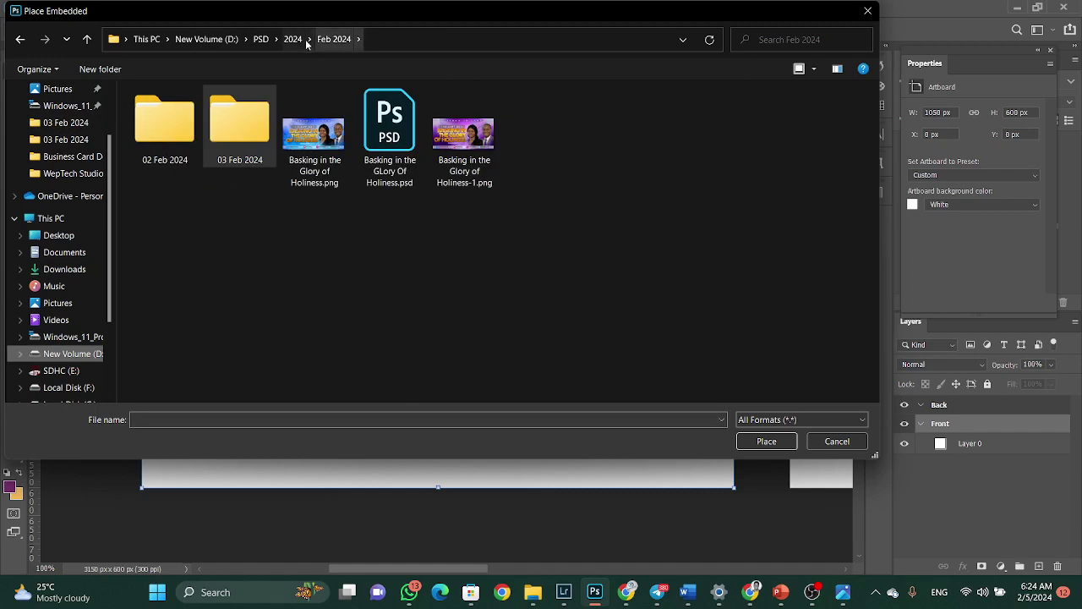
left_click(294, 40)
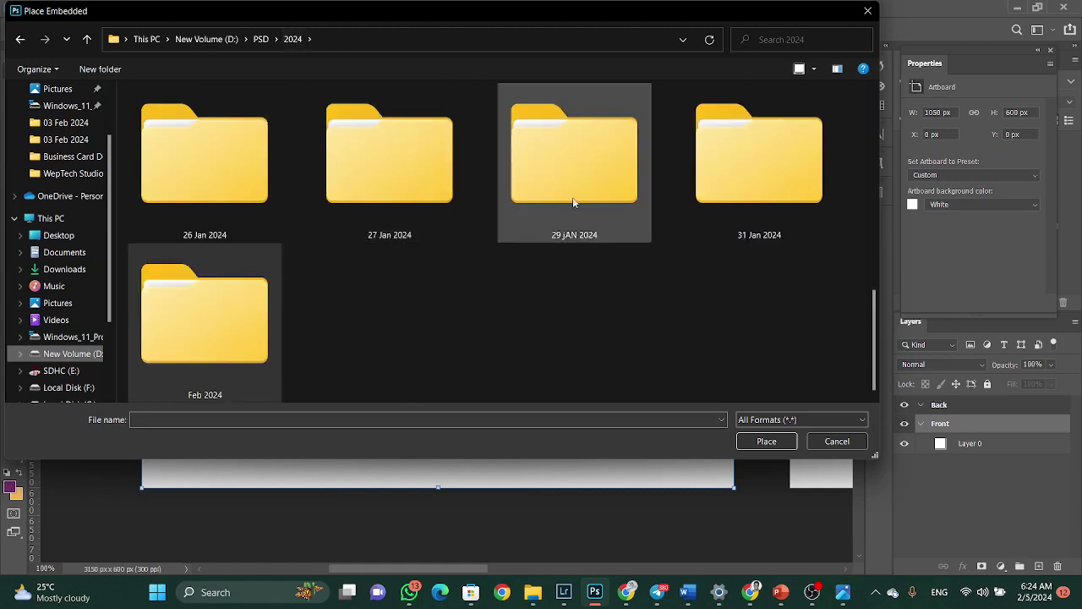
double_click(723, 218)
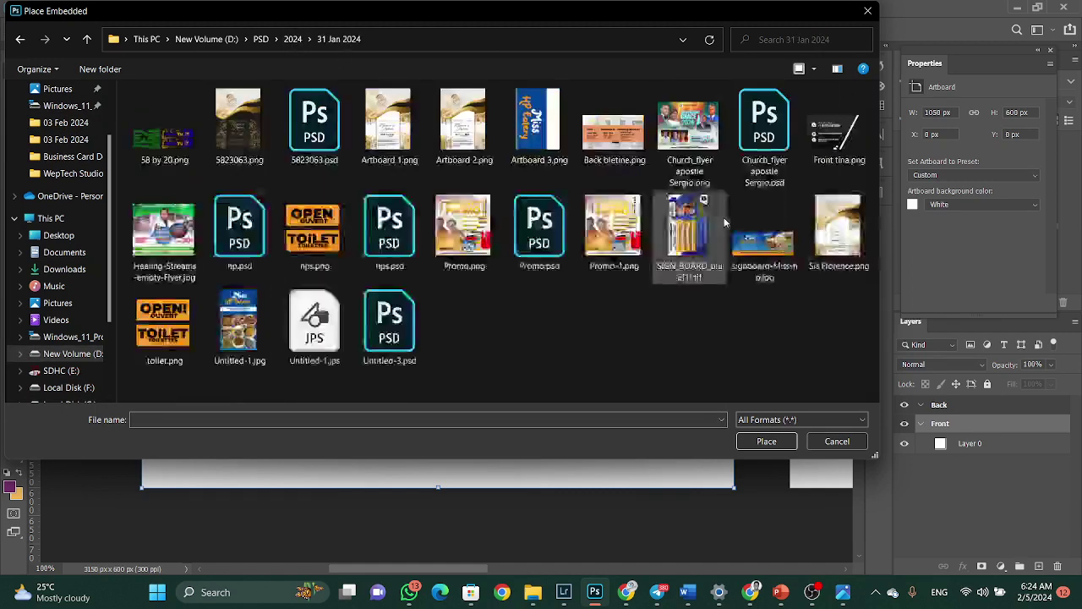
left_click(277, 39)
left_click(288, 38)
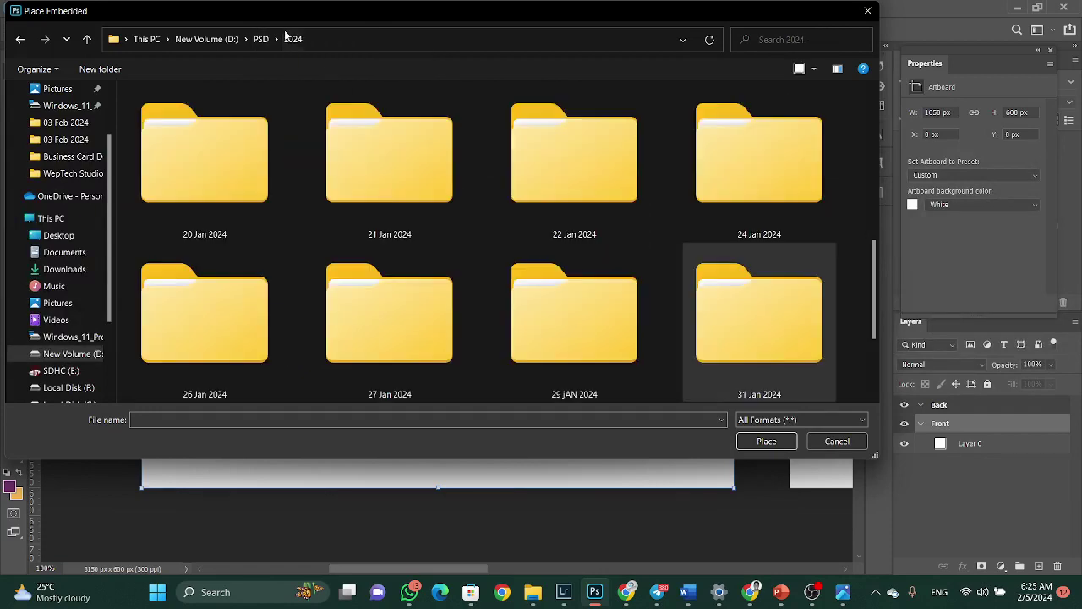
Place Untitled-3.png from the 29 jAN 2024 folder, scaled to about 148 × 161 px, near the Front artboard's upper-right corner.
double_click(586, 295)
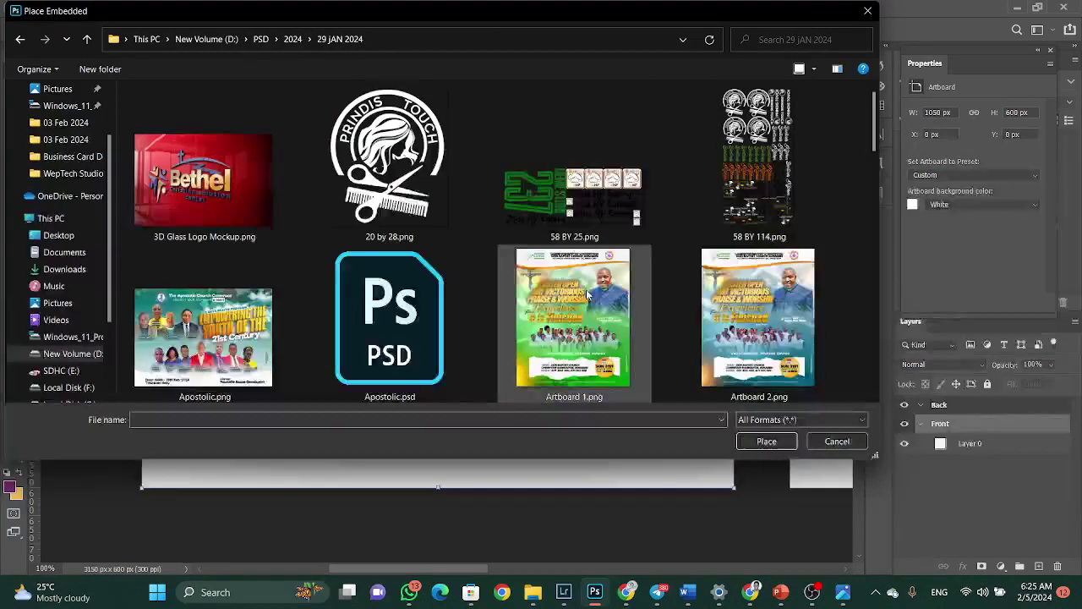
scroll(587, 294, "down", 5)
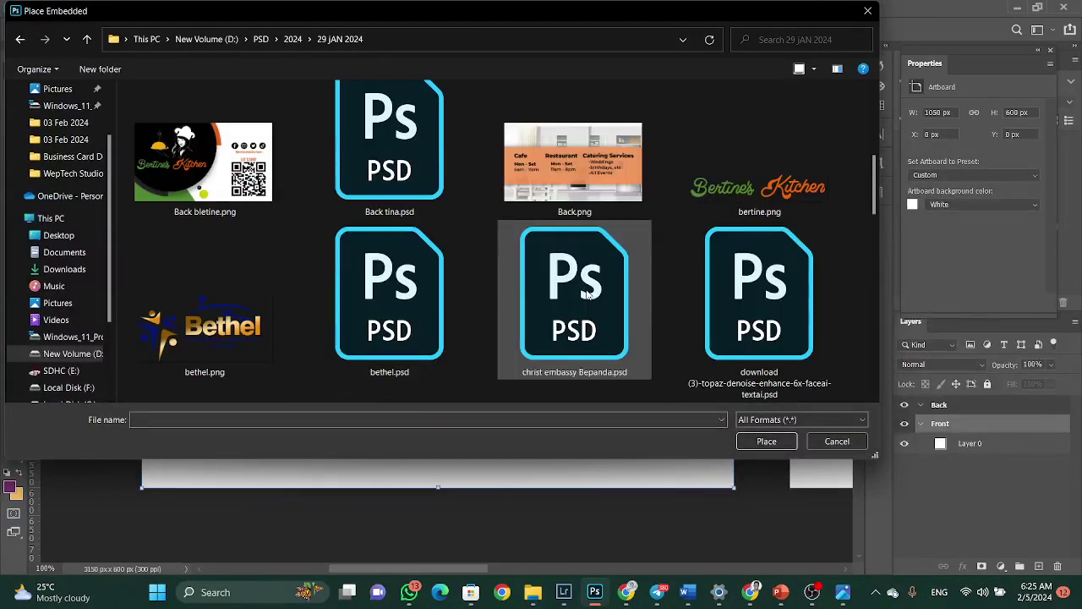
scroll(588, 293, "down", 10)
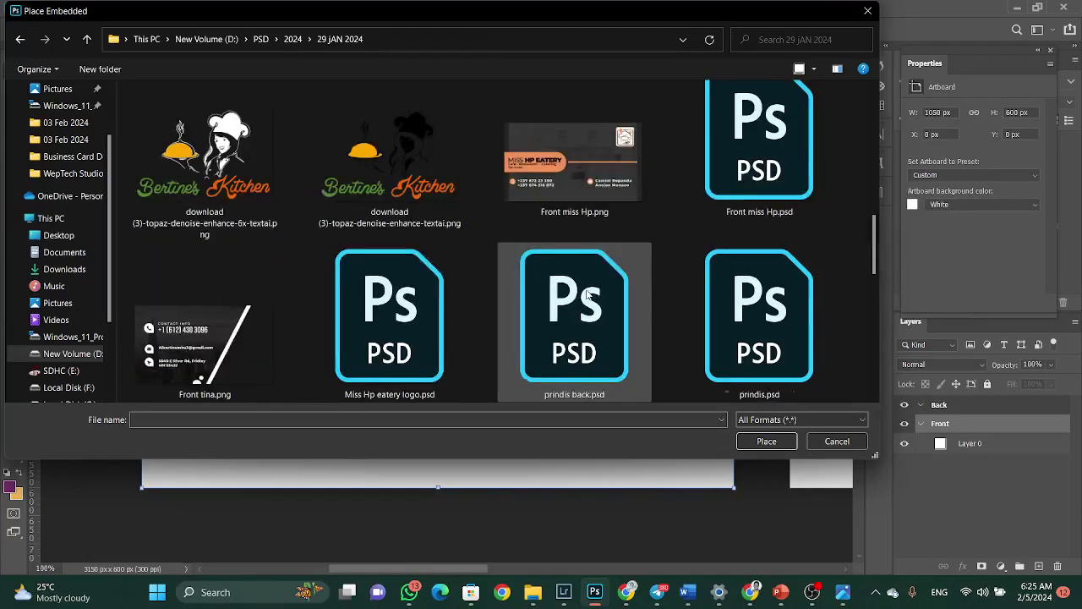
scroll(588, 294, "down", 3)
left_click(538, 311)
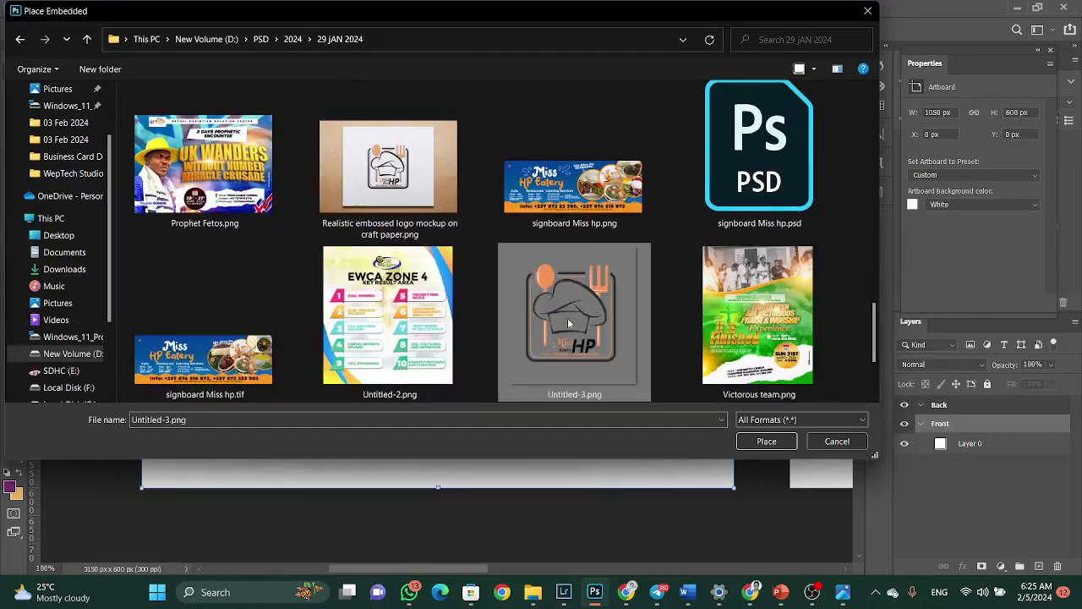
left_click(766, 441)
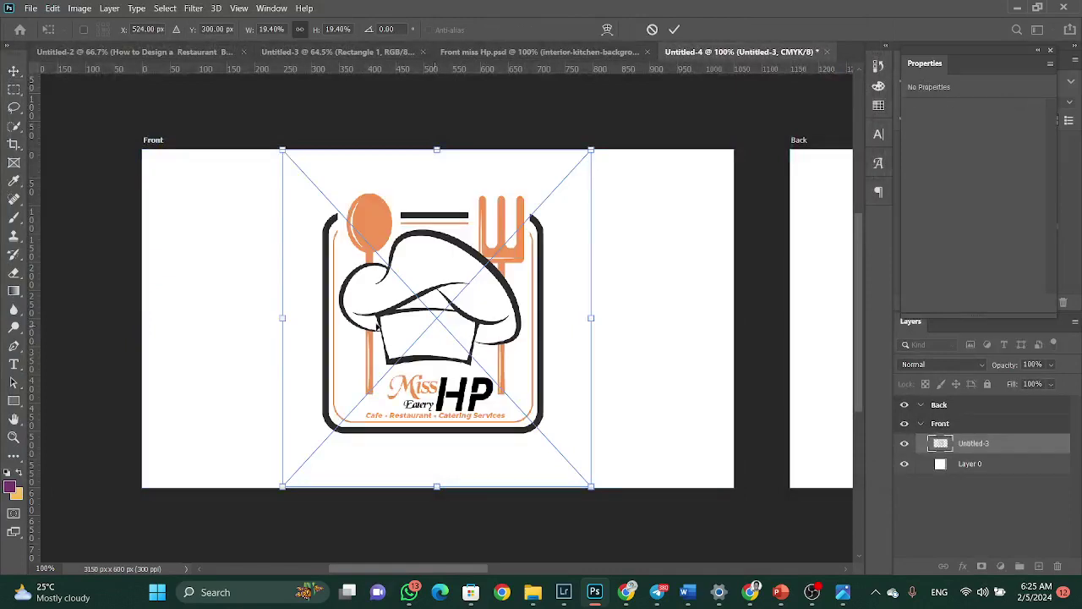
left_click_drag(281, 320, 607, 235)
key("Return")
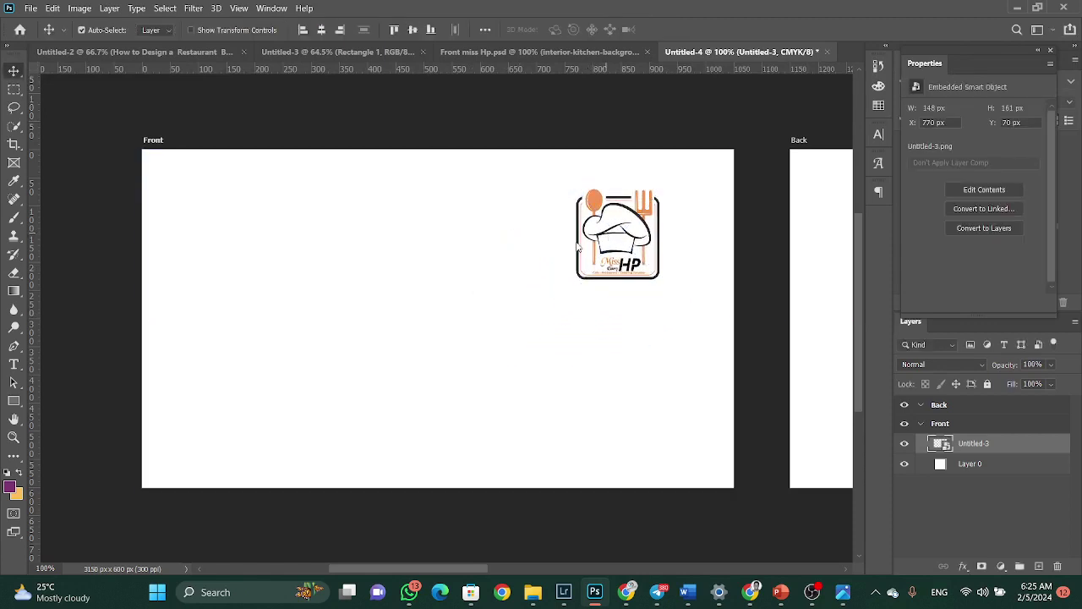
Draw a rectangle about 173 × 171 px over the logo and move its layer below the logo layer.
left_click(13, 400)
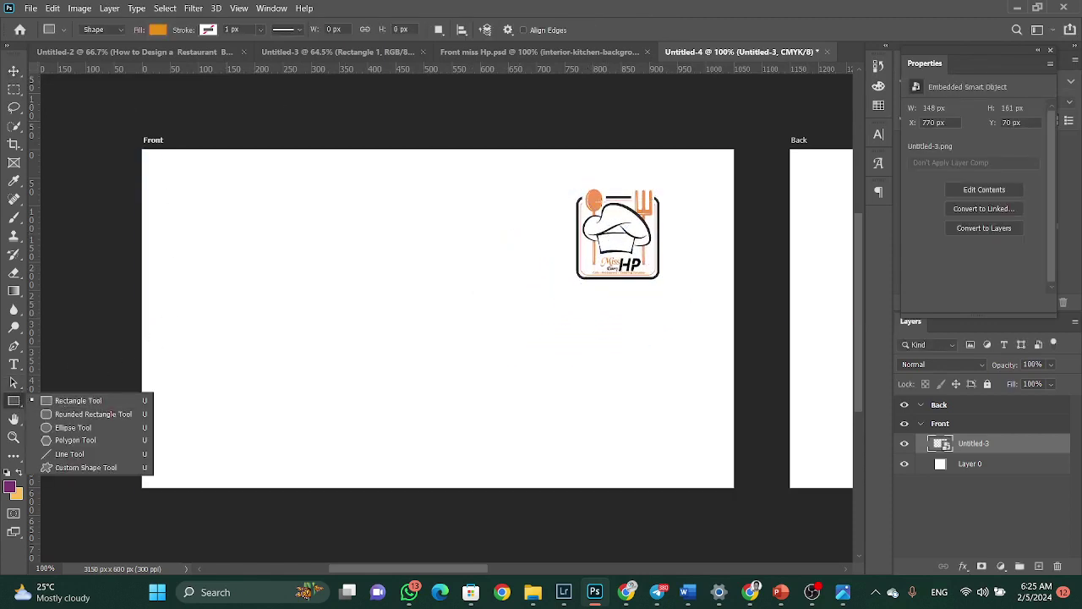
left_click_drag(567, 186, 665, 282)
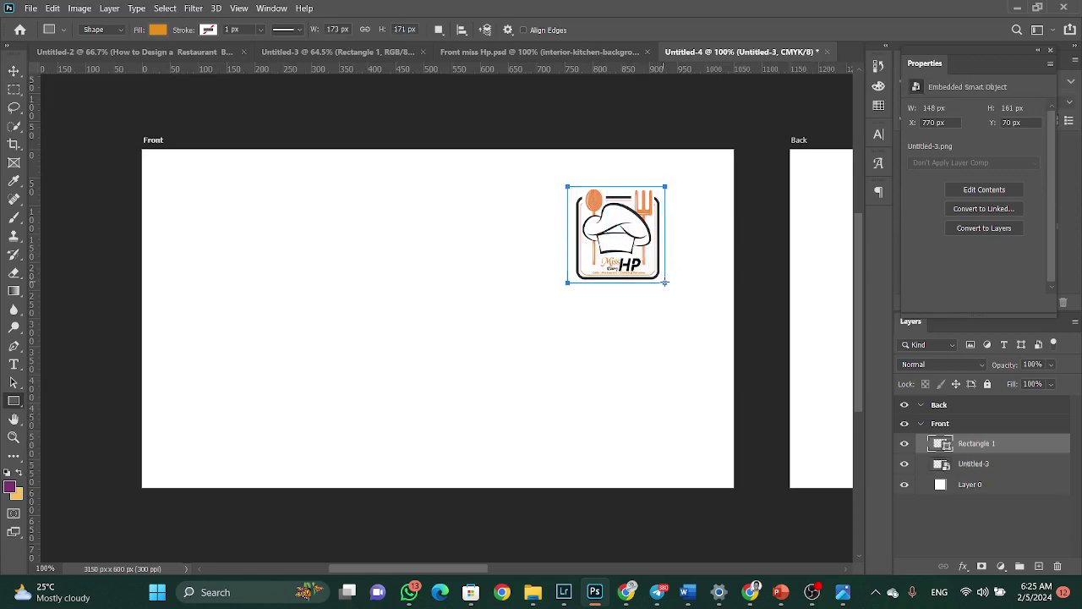
left_click(13, 71)
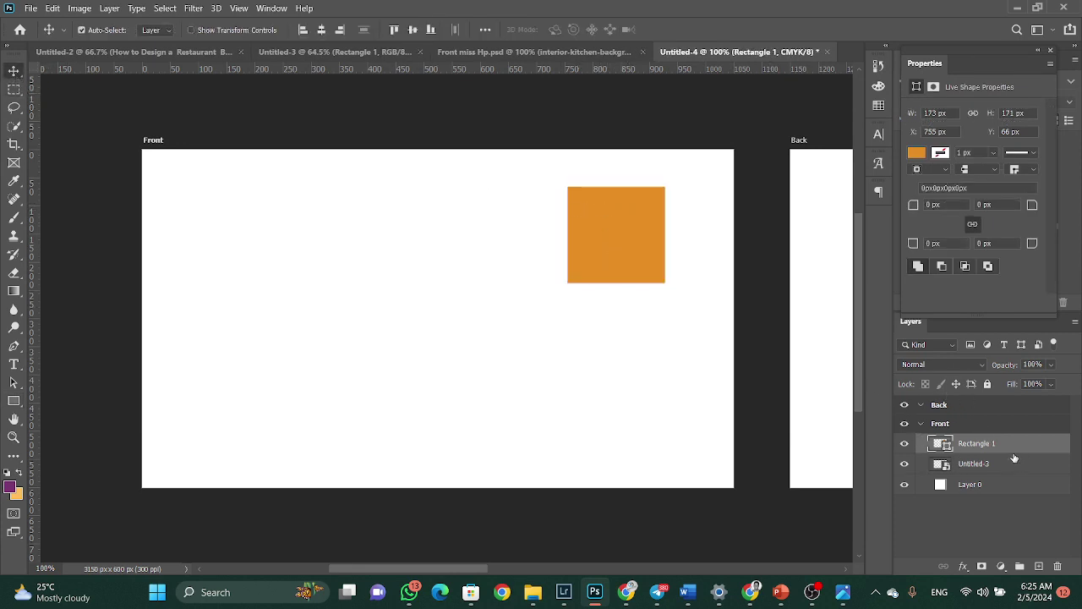
left_click_drag(1011, 445, 1007, 470)
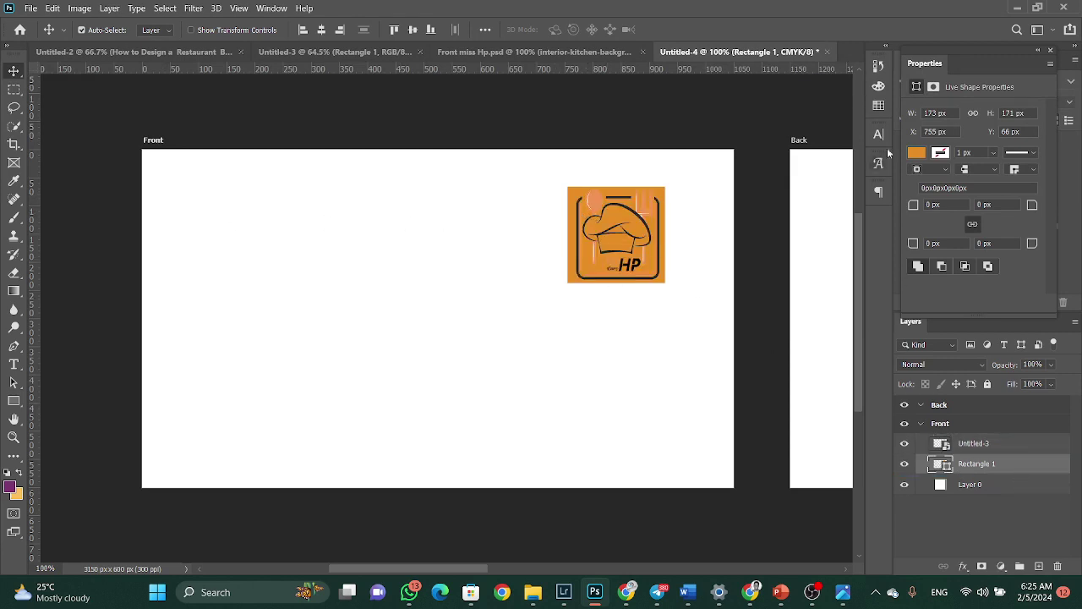
Fill the rectangle behind the logo with white sampled from the Front artboard.
left_click(915, 153)
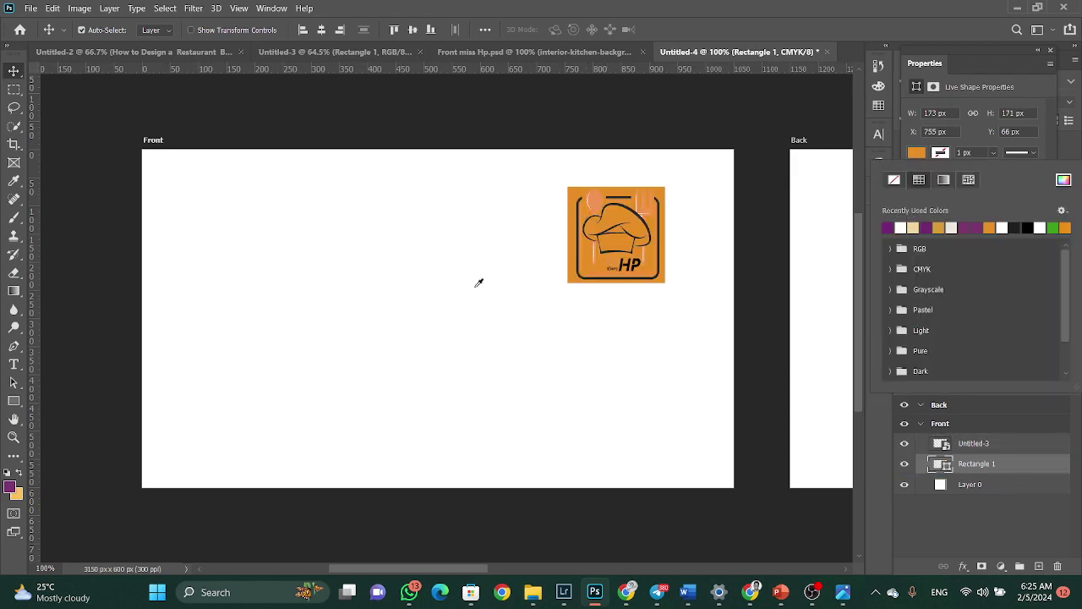
left_click(479, 282)
left_click(13, 70)
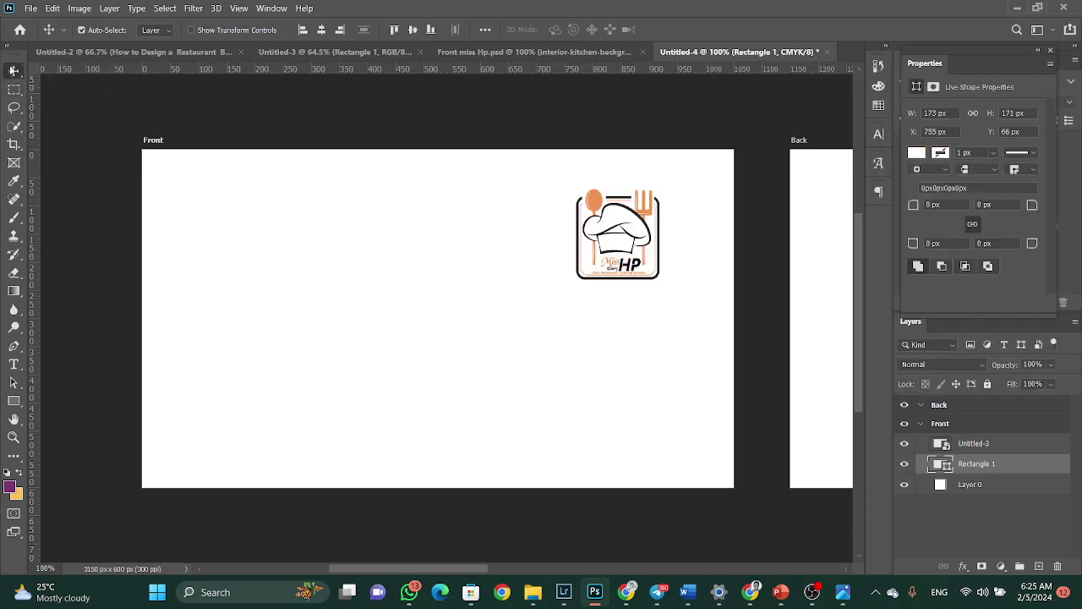
Add two horizontal and two vertical margin guides just inside the Front artboard's four edges.
left_click_drag(159, 70, 158, 168)
left_click_drag(298, 71, 289, 469)
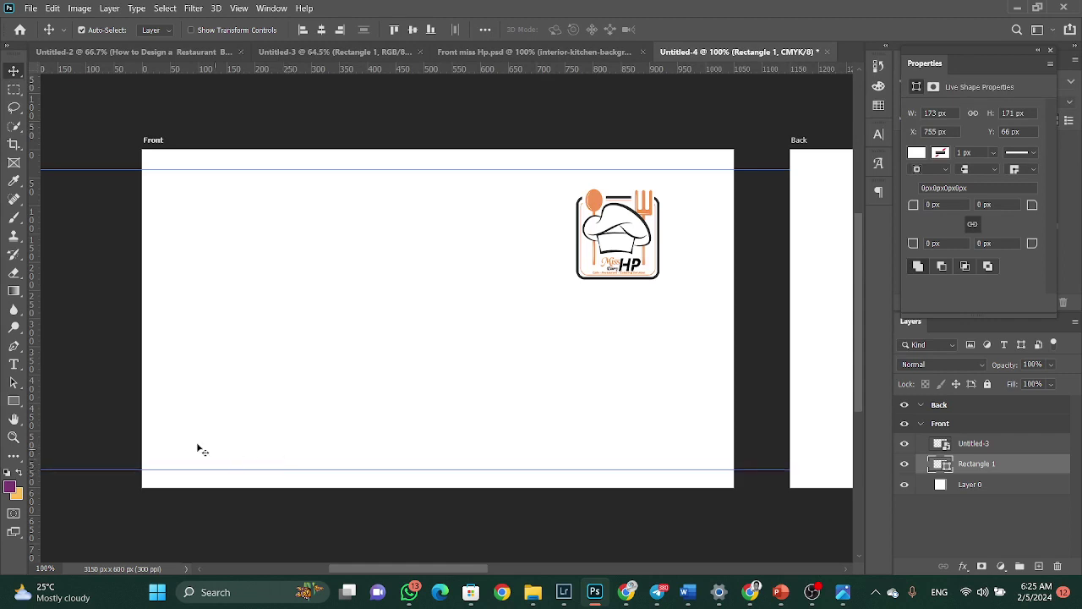
left_click_drag(36, 388, 711, 415)
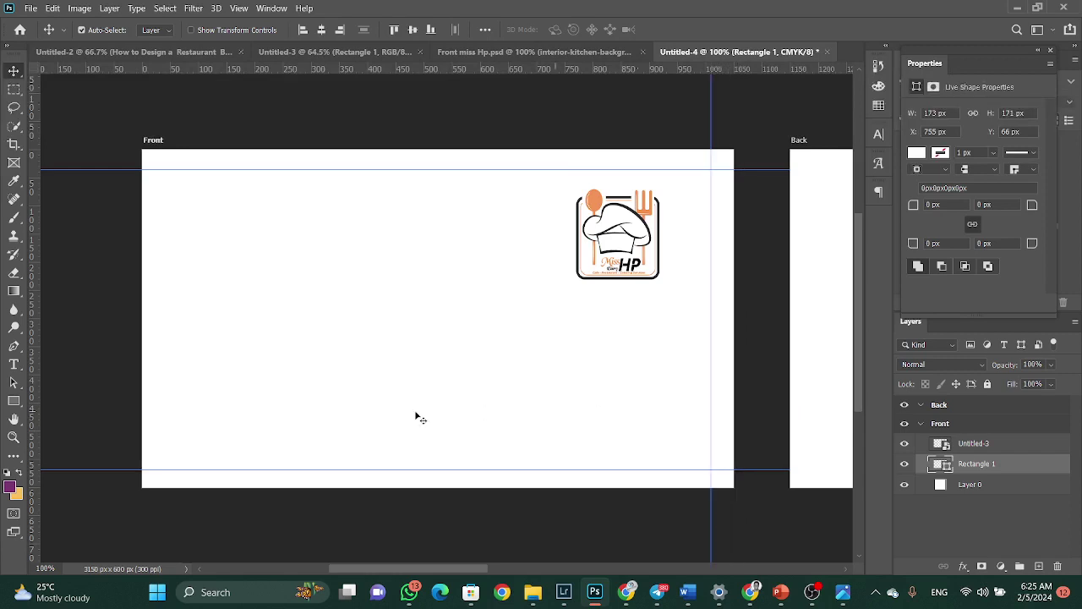
left_click_drag(35, 394, 164, 390)
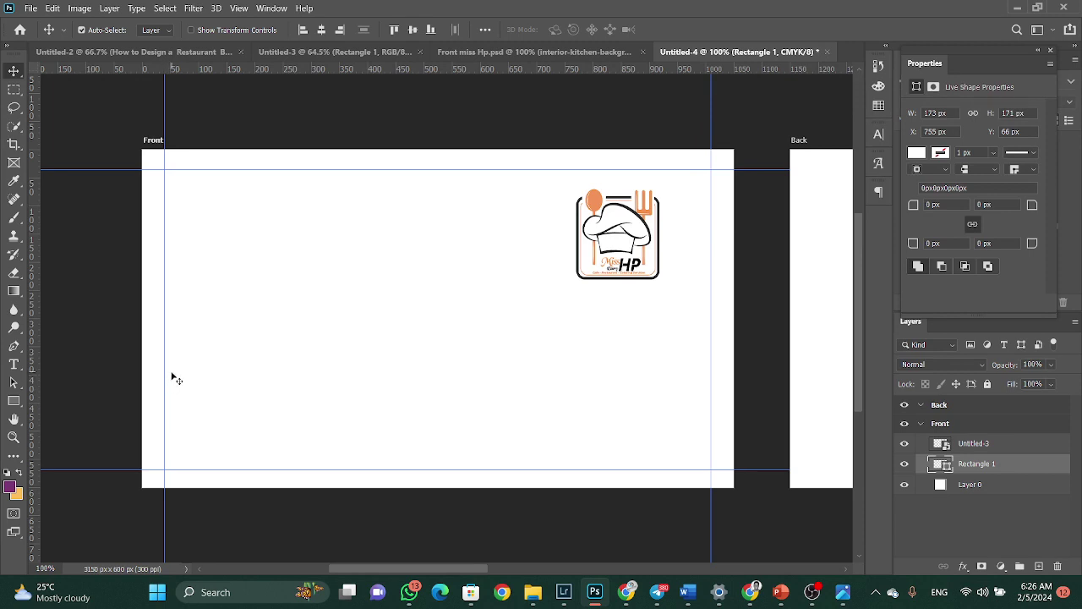
Add a black (000000) Solid Color fill layer directly above Layer 0 on the Front artboard.
left_click(969, 490)
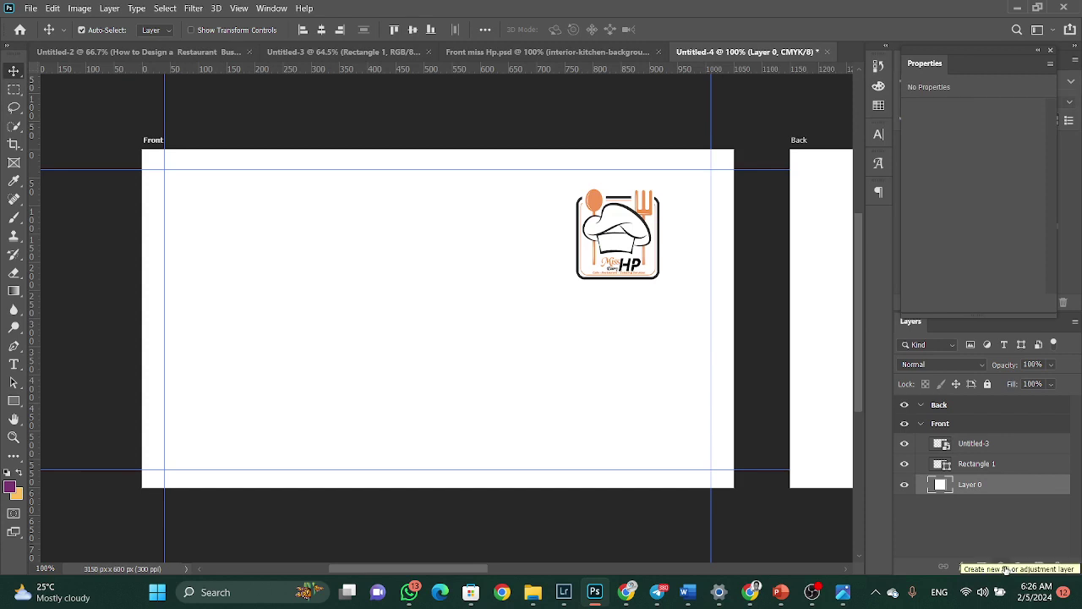
left_click(1006, 570)
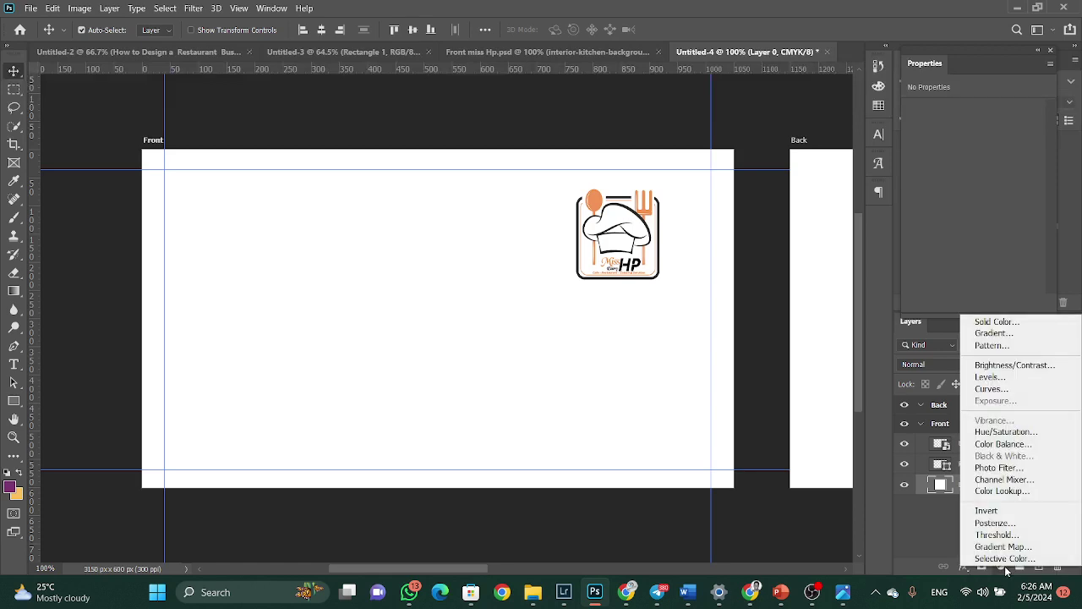
left_click(978, 323)
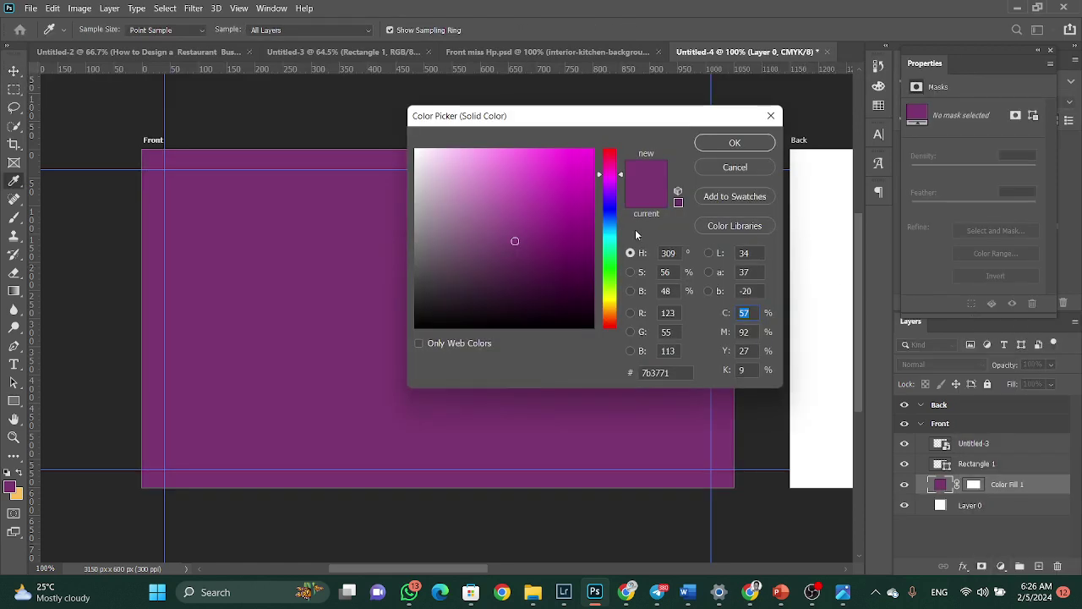
left_click_drag(586, 251, 590, 338)
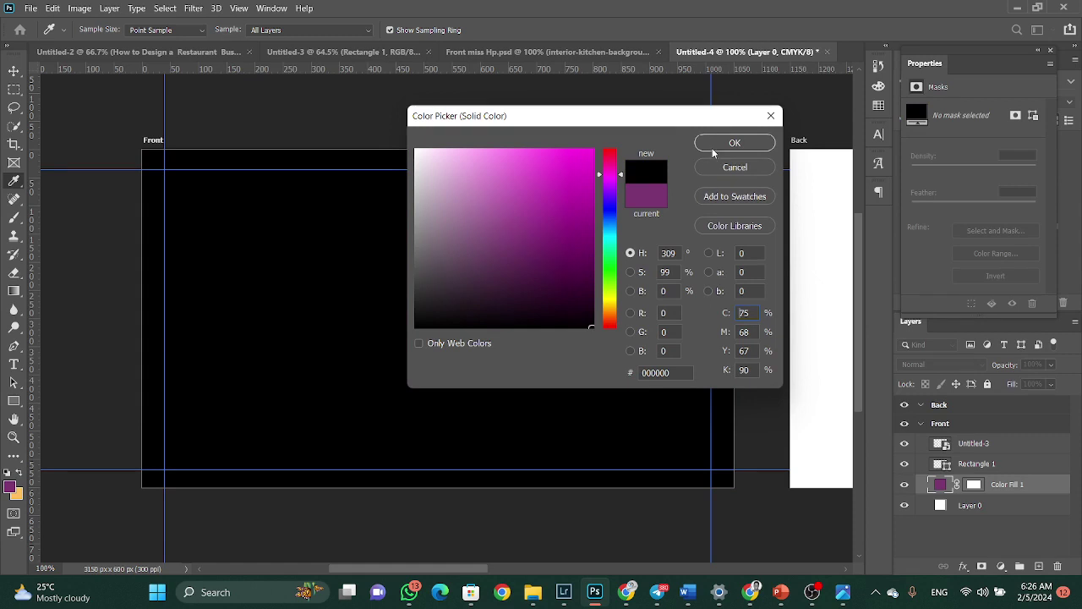
left_click(711, 148)
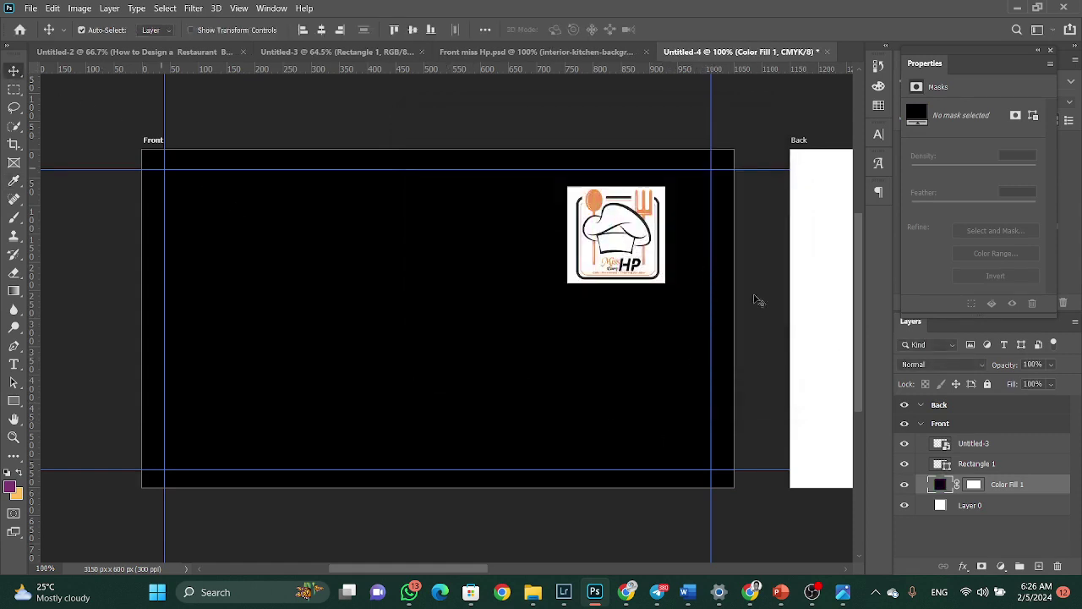
Change the Front artboard's background fill colour to dark grey 202121.
double_click(934, 486)
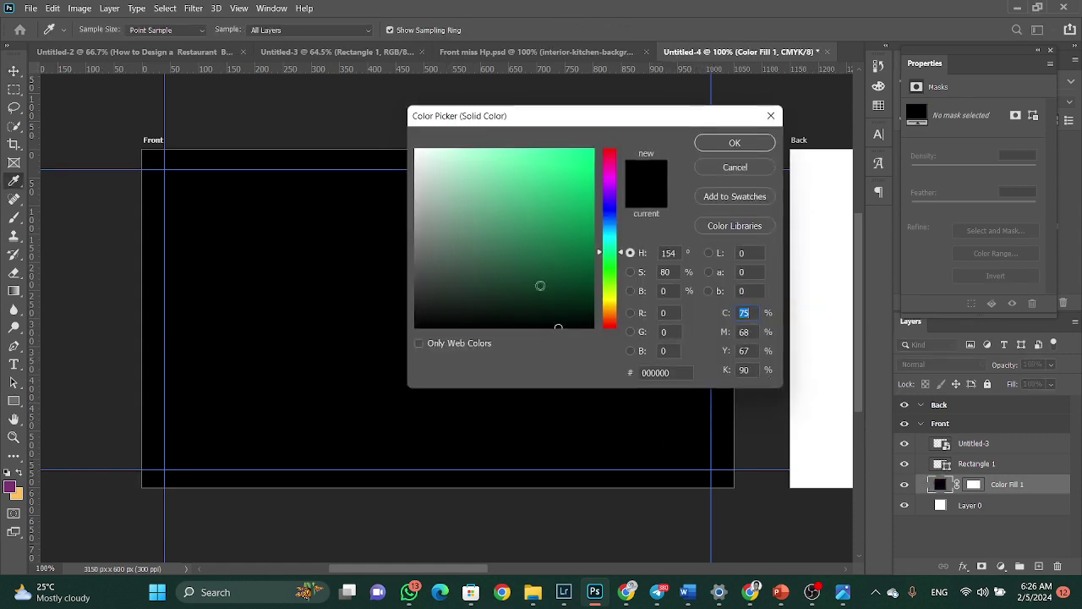
left_click(418, 305)
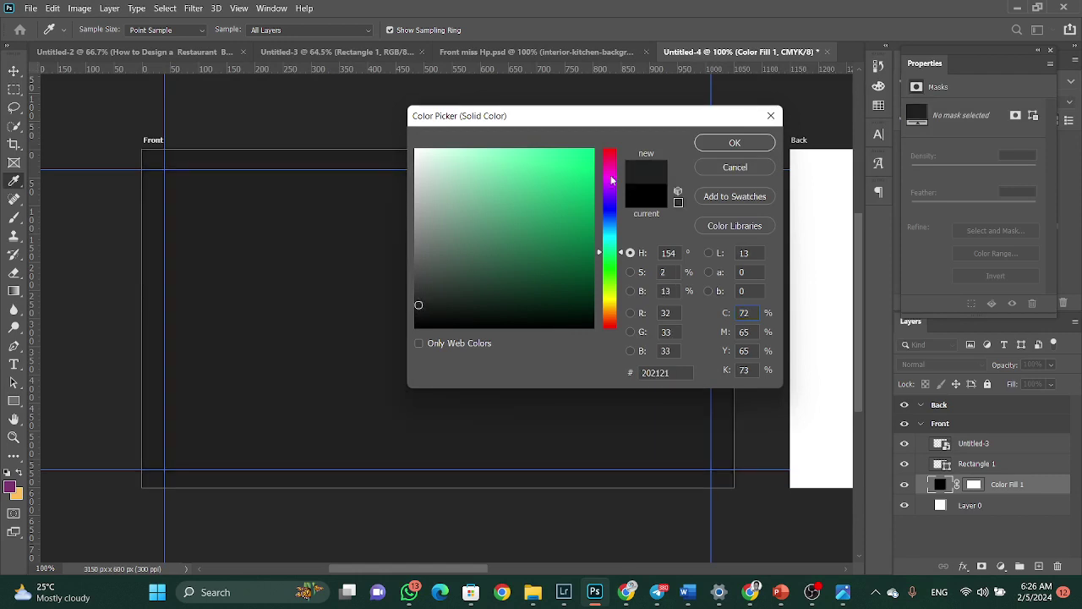
left_click(734, 143)
key("v")
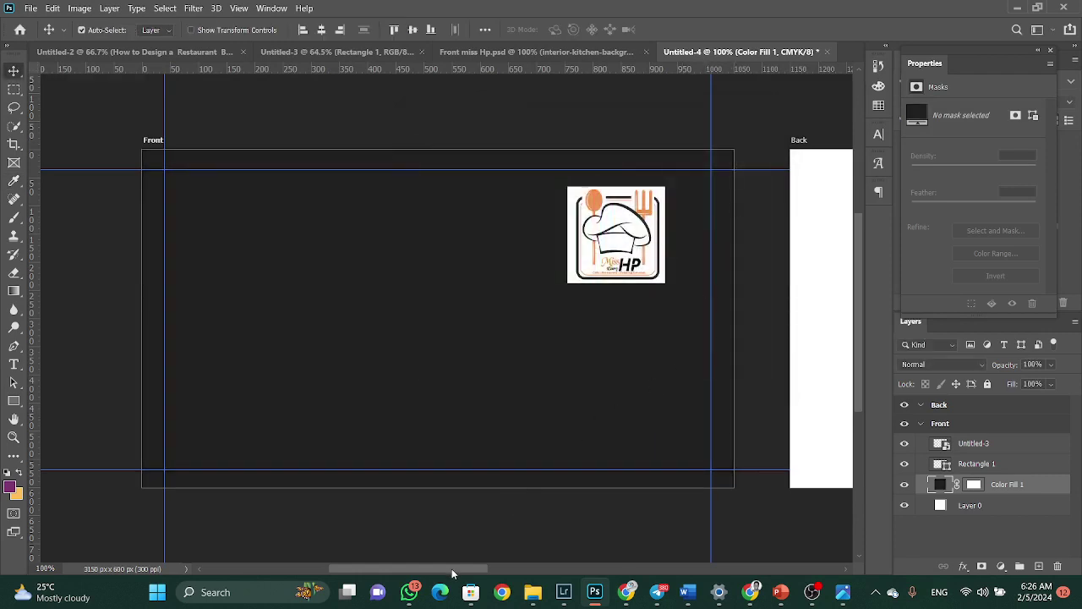
Draw a rectangle about 1053 × 292 px across the full width of the Back artboard's middle.
left_click_drag(452, 569, 581, 565)
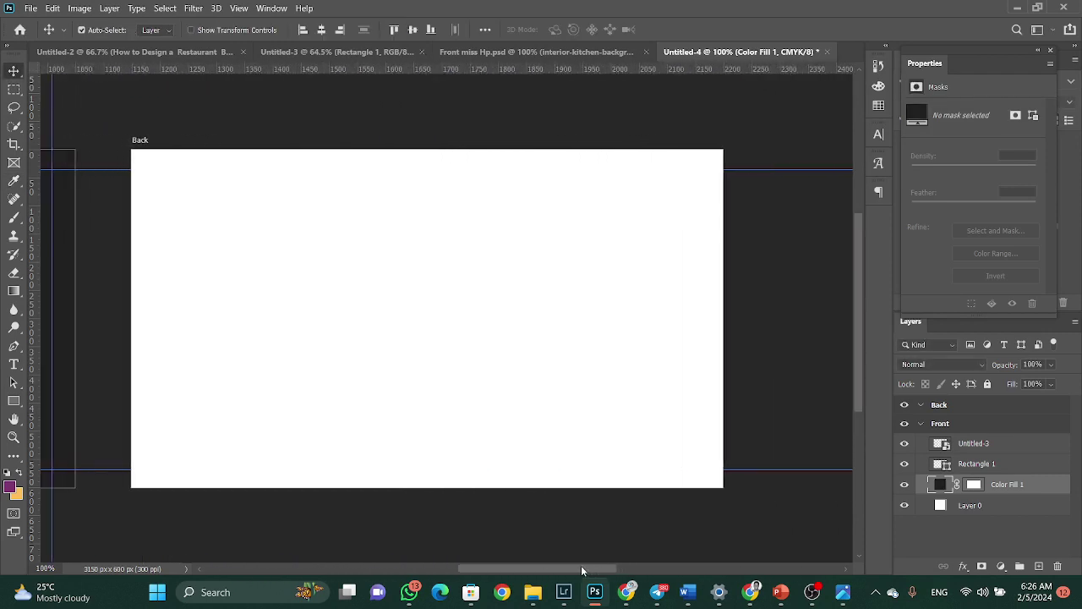
left_click(13, 401)
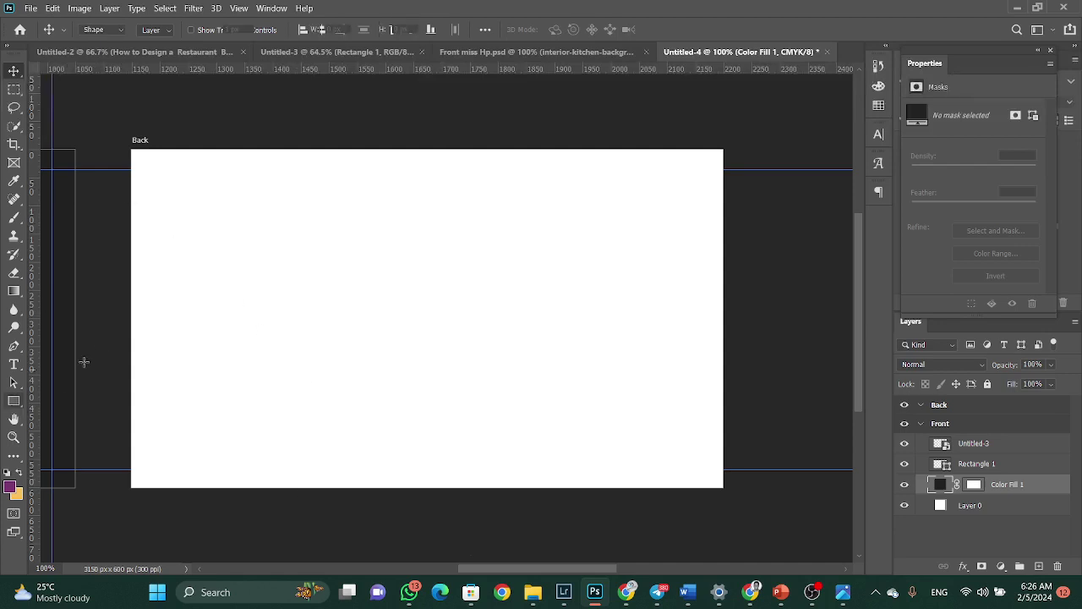
left_click_drag(129, 257, 723, 423)
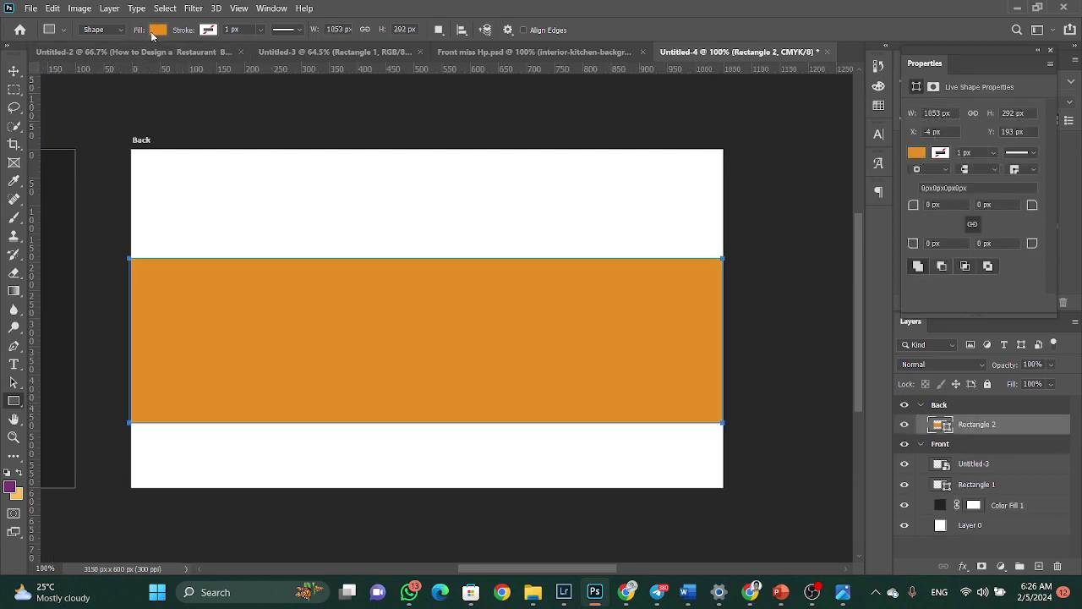
Fill the Back artboard's rectangle with the light orange sampled from the logo's fork.
left_click_drag(507, 569, 445, 565)
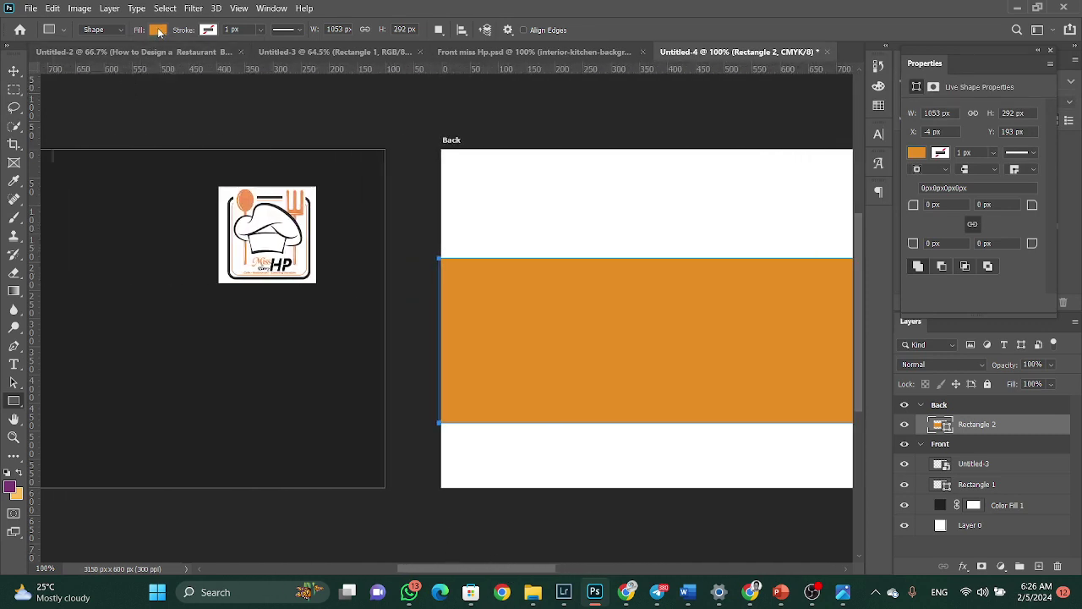
left_click(158, 31)
left_click(245, 56)
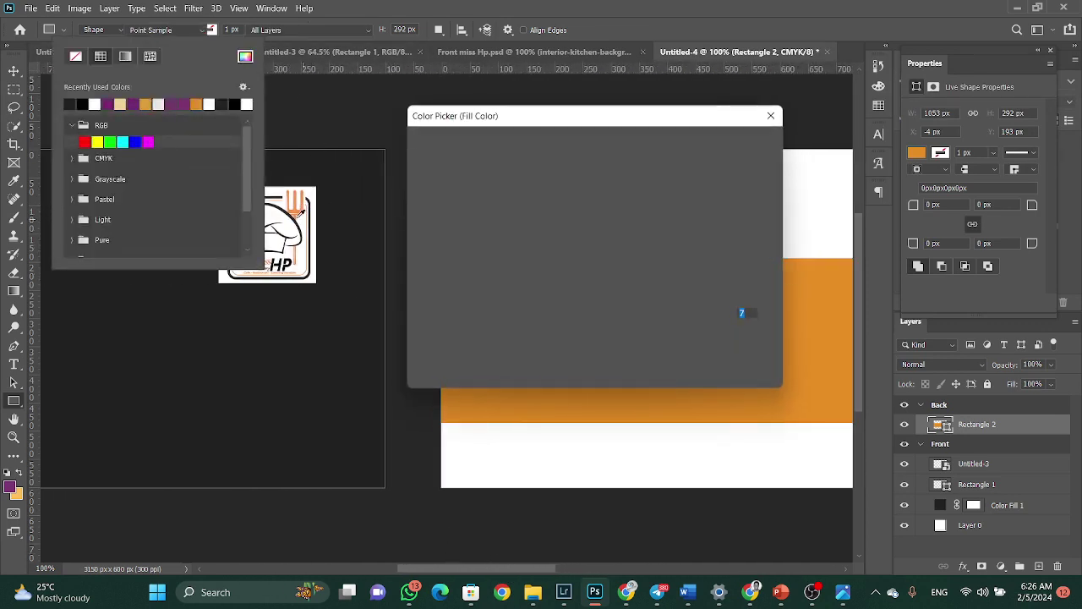
left_click(297, 205)
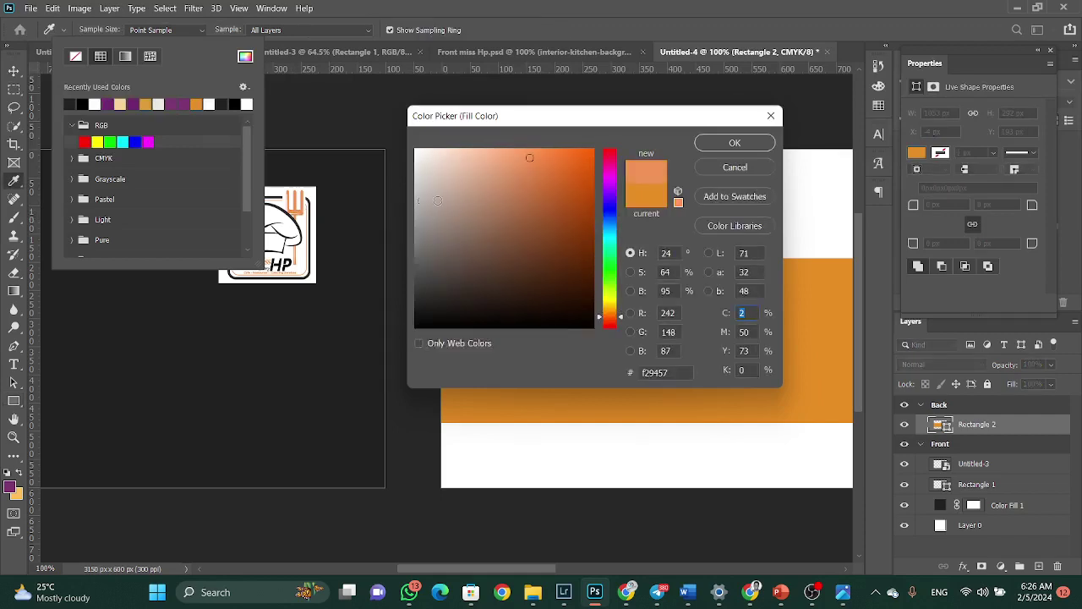
left_click(717, 146)
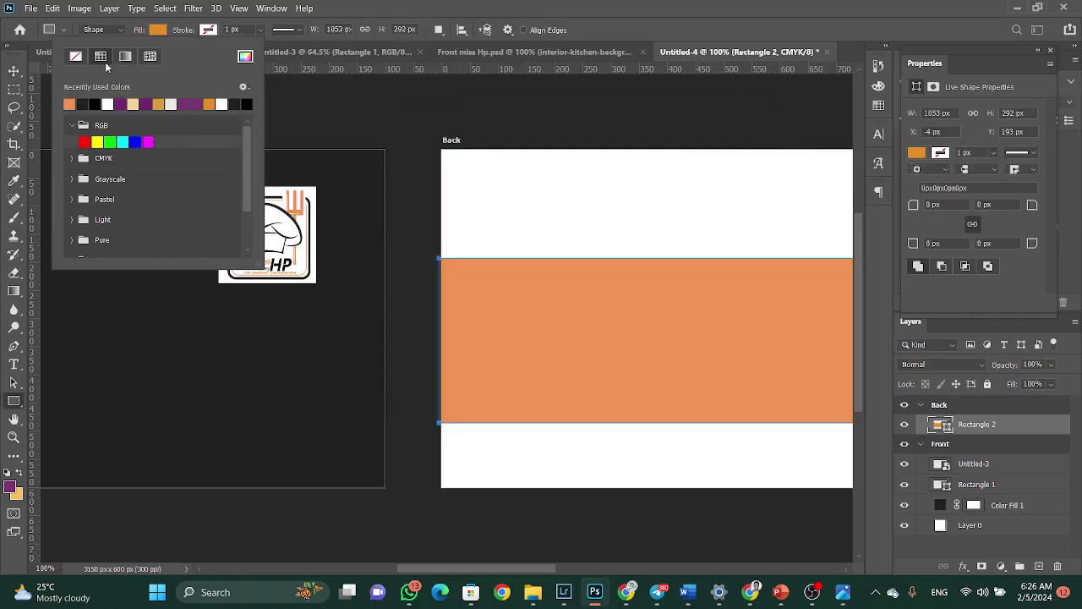
key("Return")
key("v")
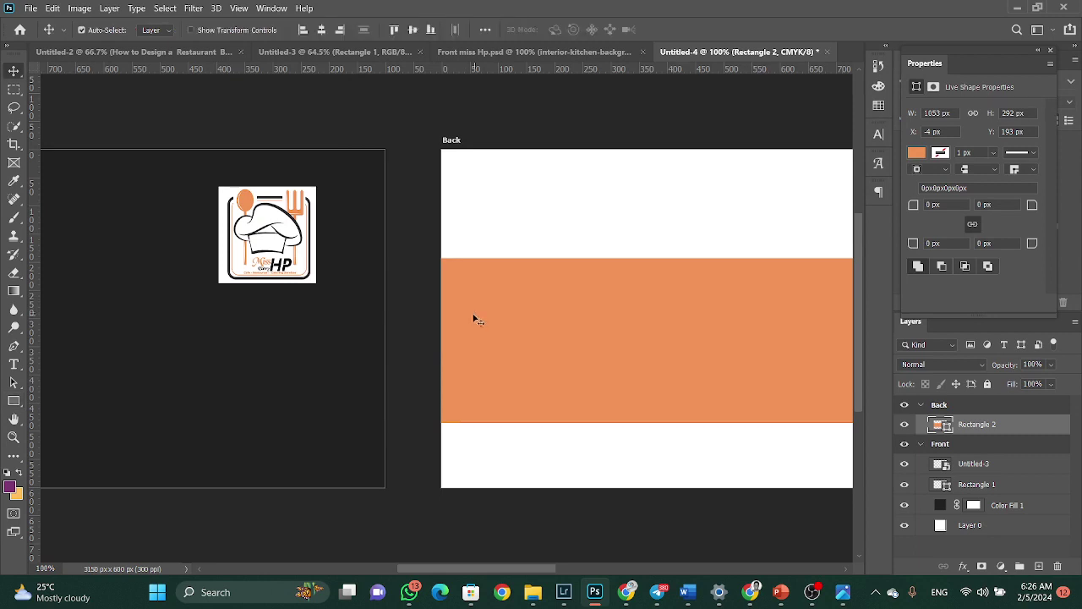
Move the orange band up to about Y 152 px and nudge it right to span the Back artboard's width.
left_click_drag(471, 306, 468, 295)
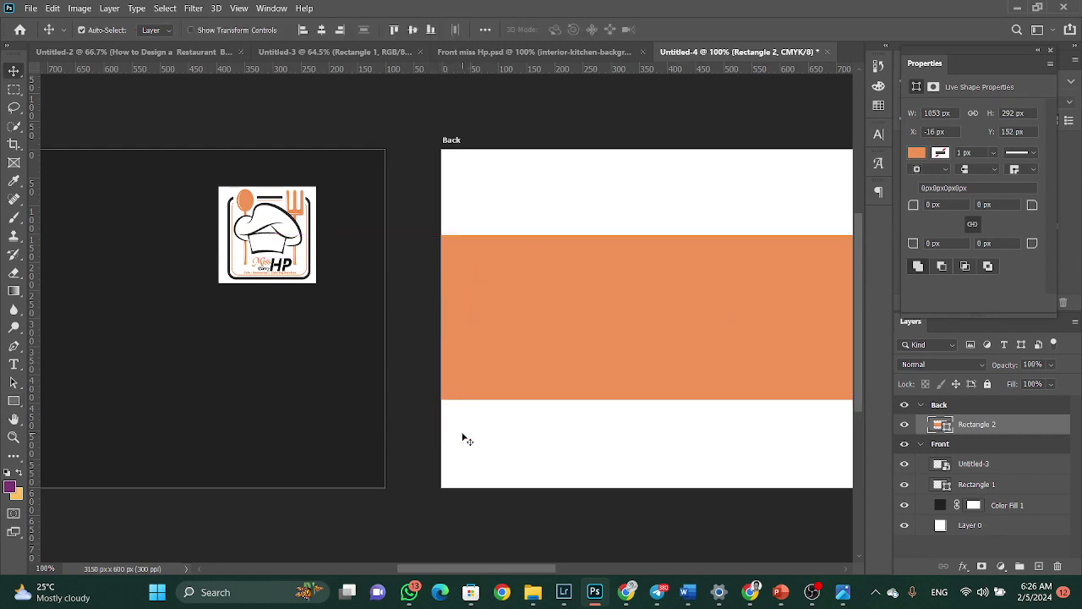
key("ctrl+minus")
key("ctrl+minus")
key("ctrl+minus")
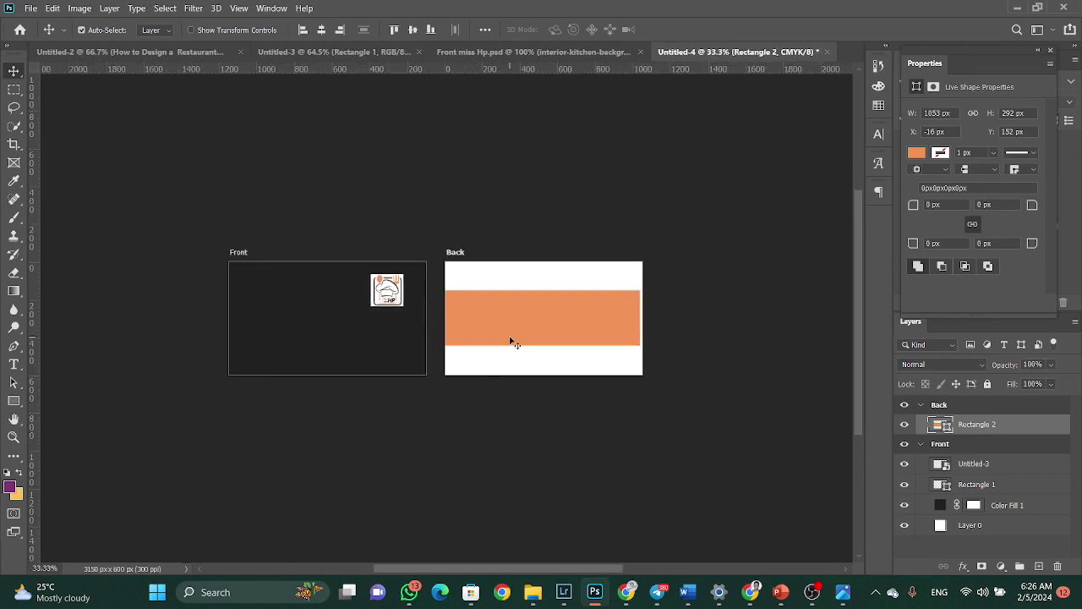
key("Right")
key("Right")
Check the finished card design in Photos, and in Photoshop draw a rectangle about 582 × 139 px from the Front artboard's left edge, below the logo.
left_click(841, 592)
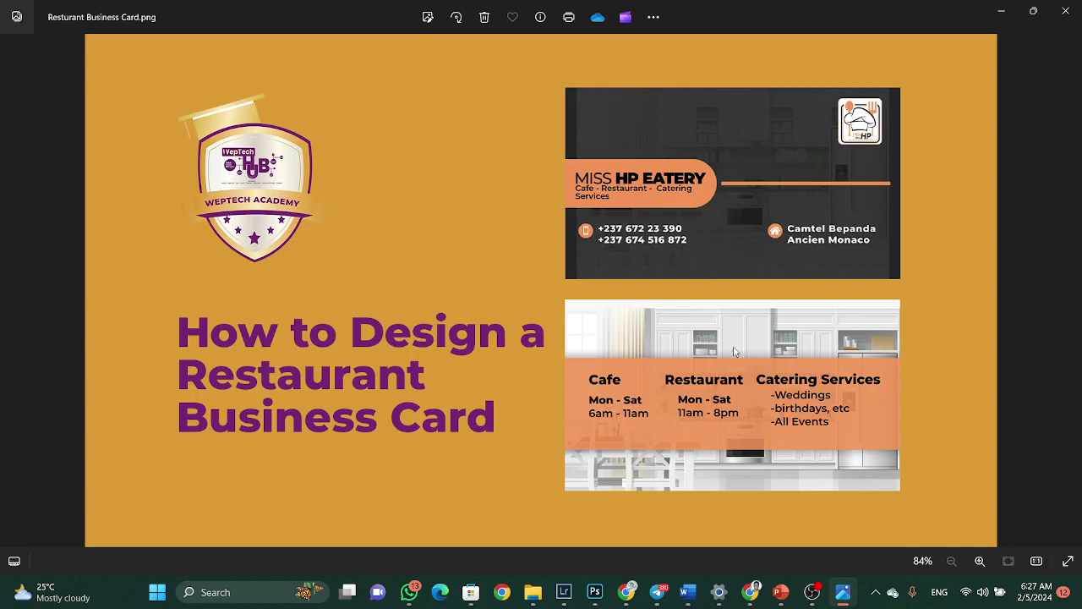
left_click(594, 592)
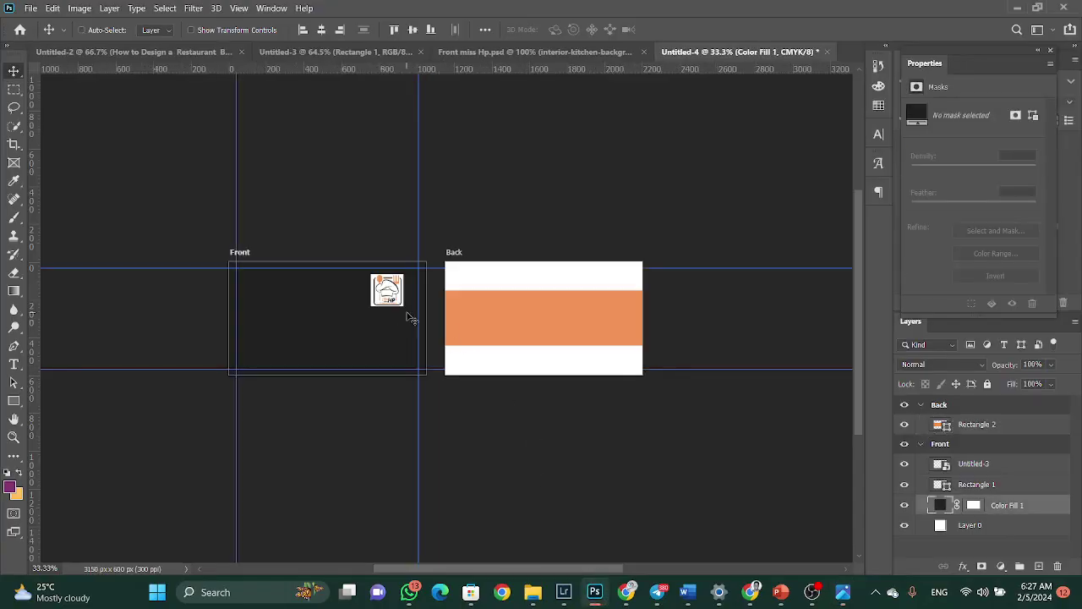
key("ctrl+plus")
key("ctrl+plus")
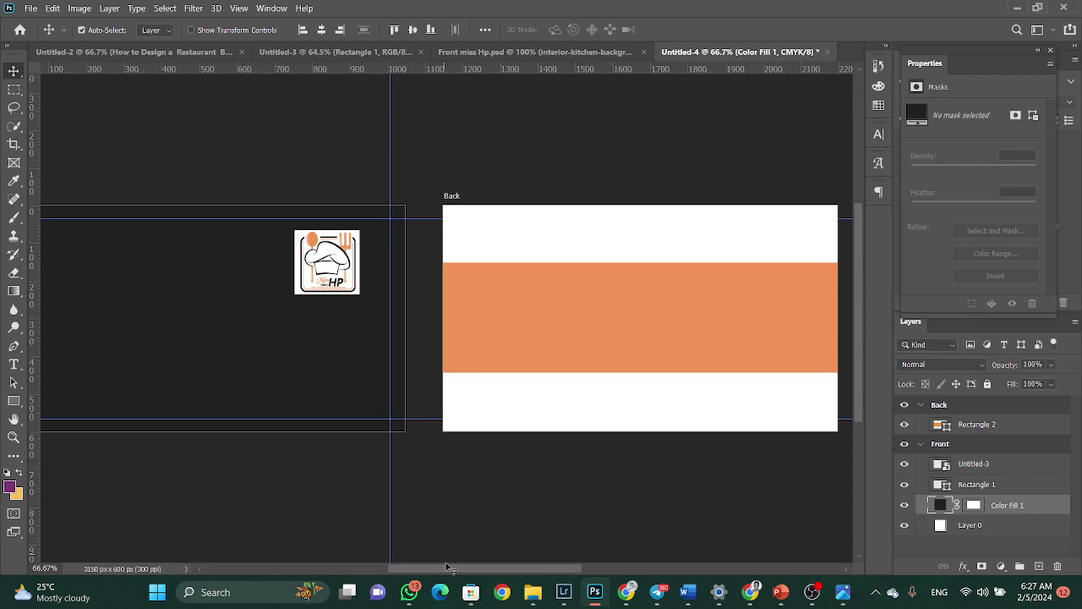
left_click_drag(448, 567, 365, 550)
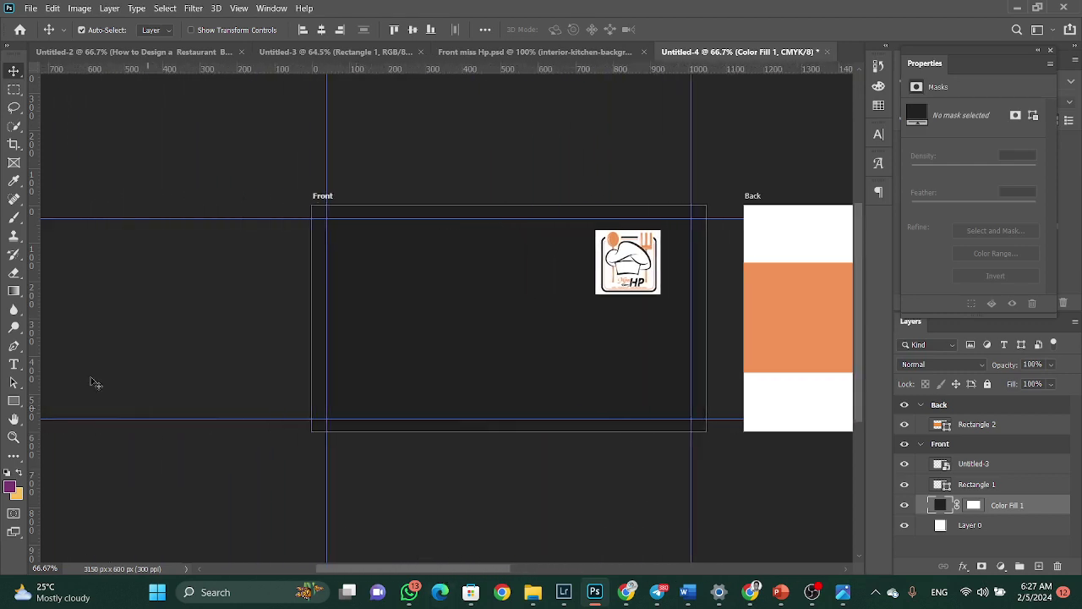
left_click(12, 402)
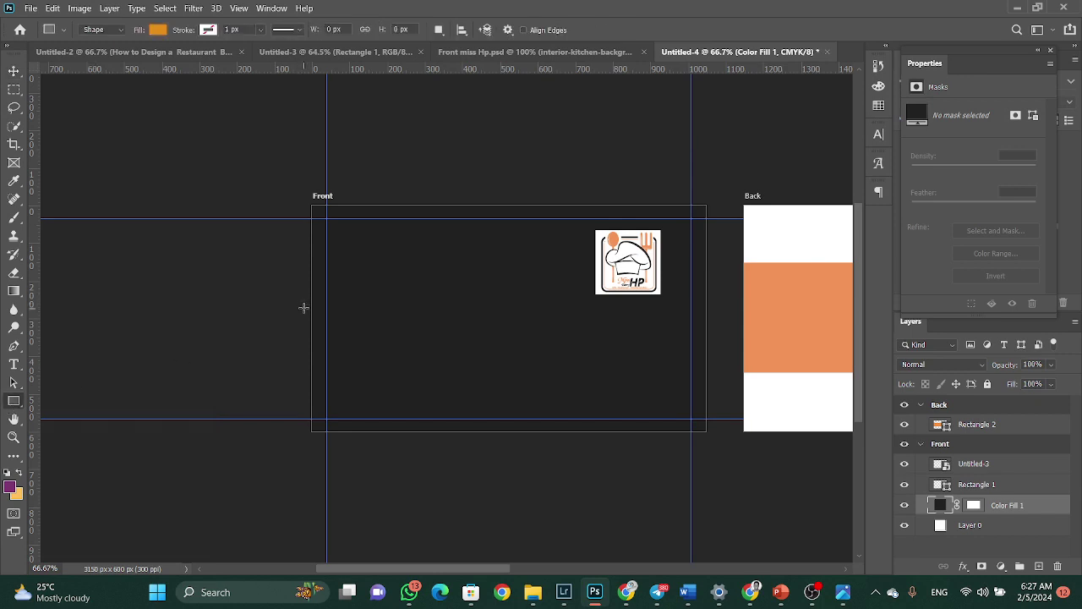
left_click_drag(313, 308, 529, 355)
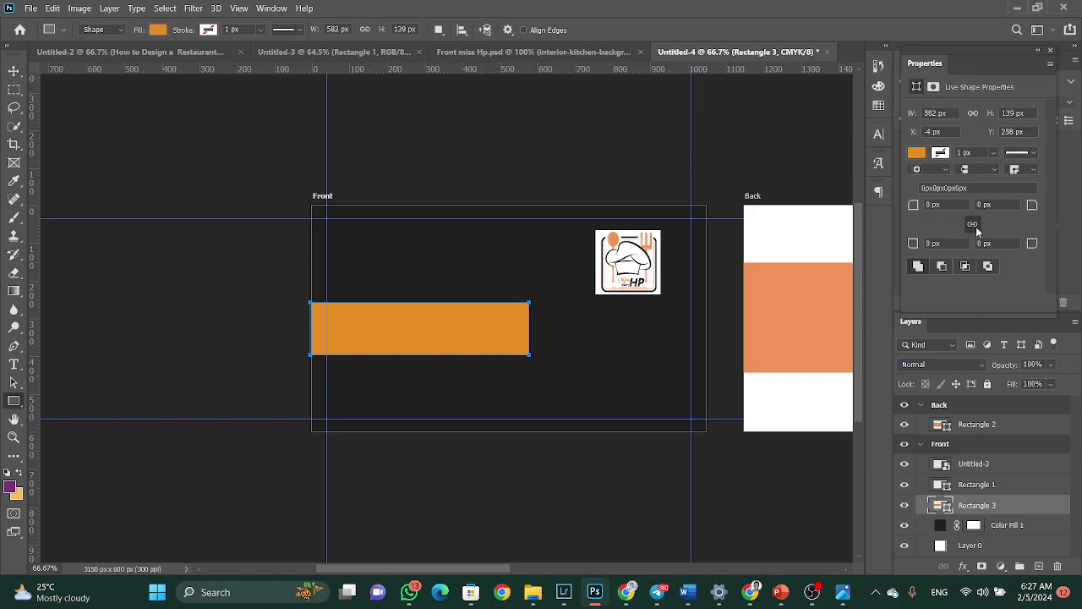
Set the upper-right and lower-right corner radii of the Front artboard's orange rectangle to 50 px.
left_click(996, 244)
type("50")
key("Return")
left_click(1000, 205)
type("50")
key("Return")
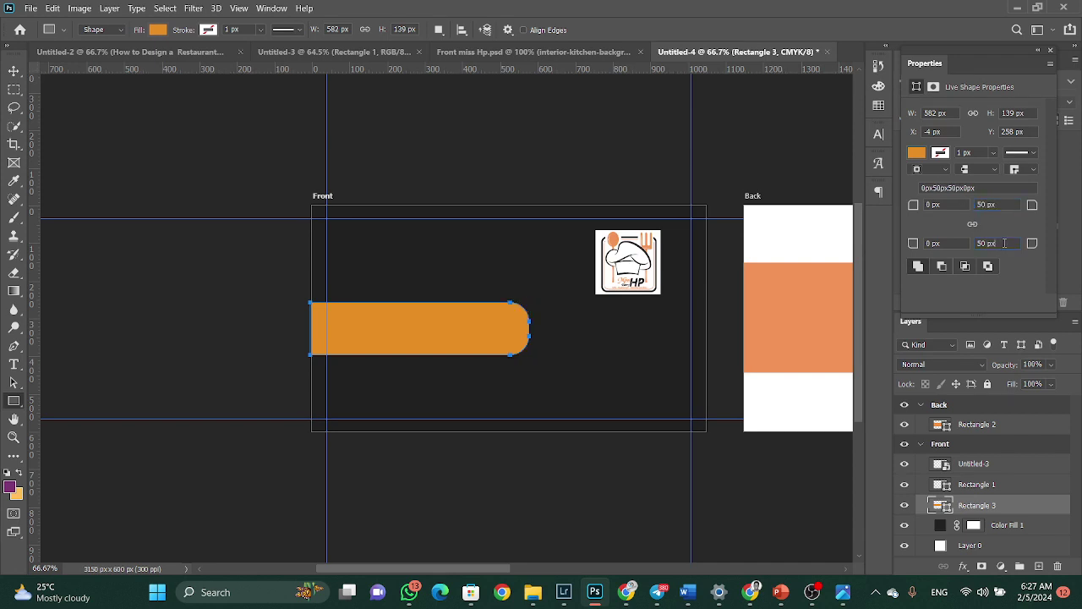
Enter a radius of 100 px for both right-hand corners of the orange bar and move it left to about X -40 px.
left_click(1005, 243)
type("100")
left_click(1003, 205)
double_click(1003, 207)
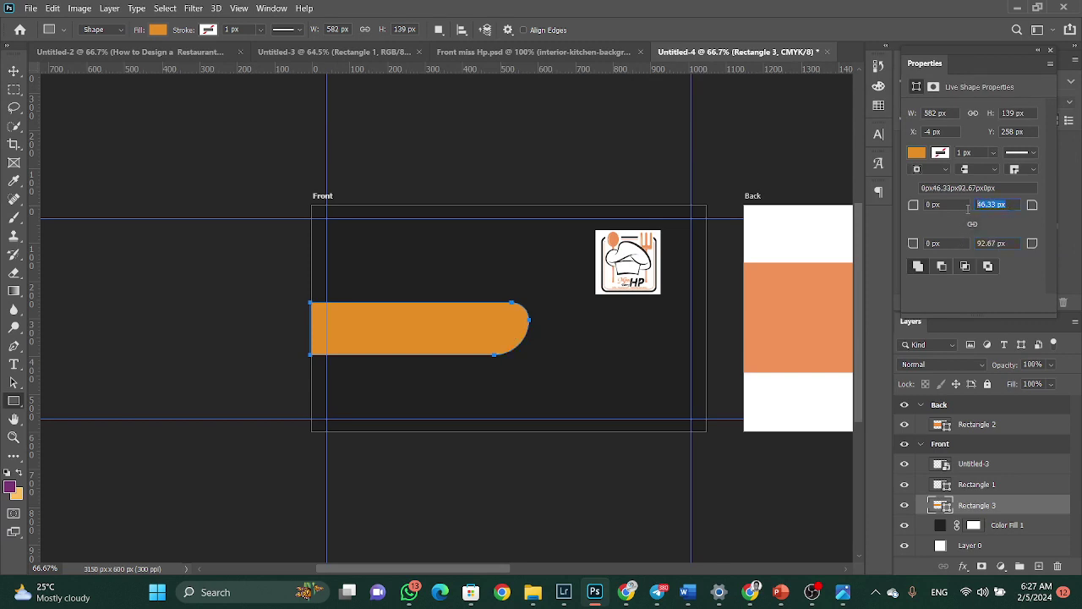
type("100")
left_click(960, 211)
left_click(14, 70)
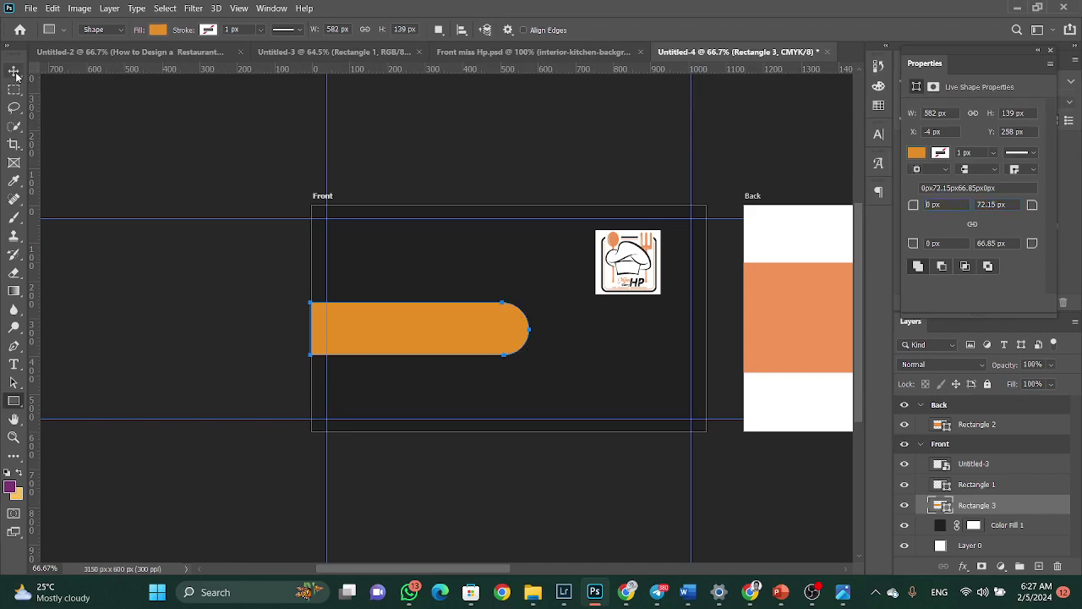
left_click_drag(356, 334, 342, 331)
Draw a thin rectangle about 529 × 19 px from beside the bar's rounded end past the Front artboard's right edge.
left_click(14, 400)
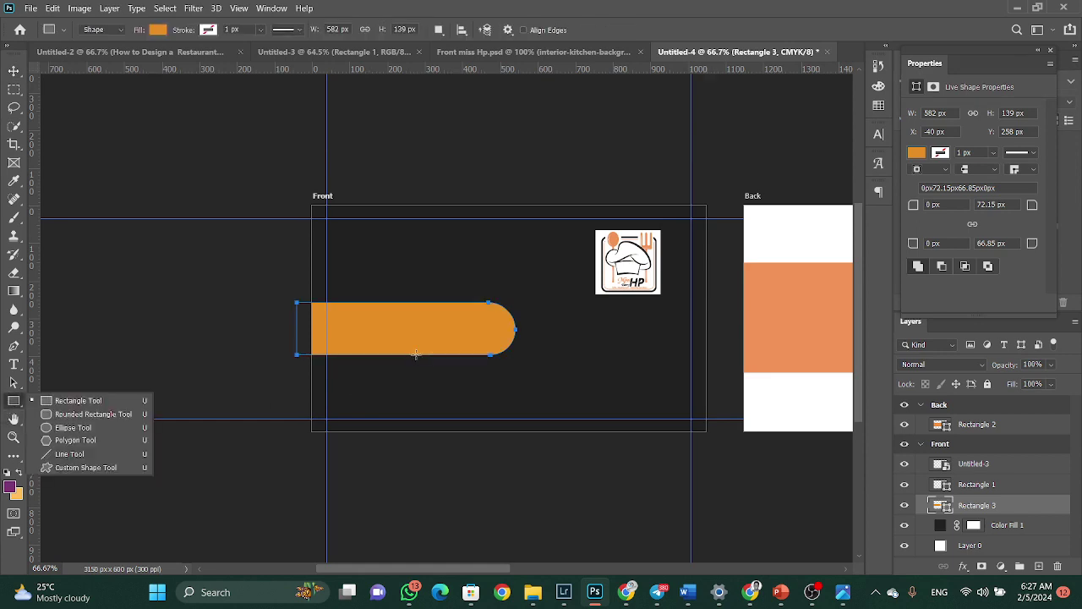
left_click_drag(520, 326, 718, 331)
key("v")
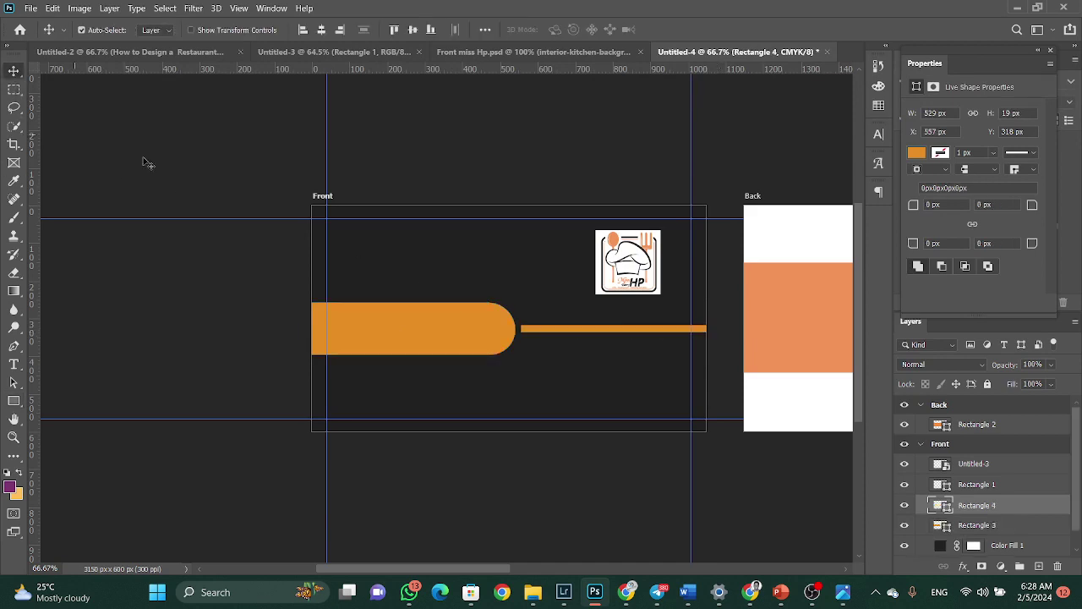
Draw a circle of about 73 × 73 px on the Front artboard, below the orange bar at about X 115, Y 443 px.
left_click(362, 343)
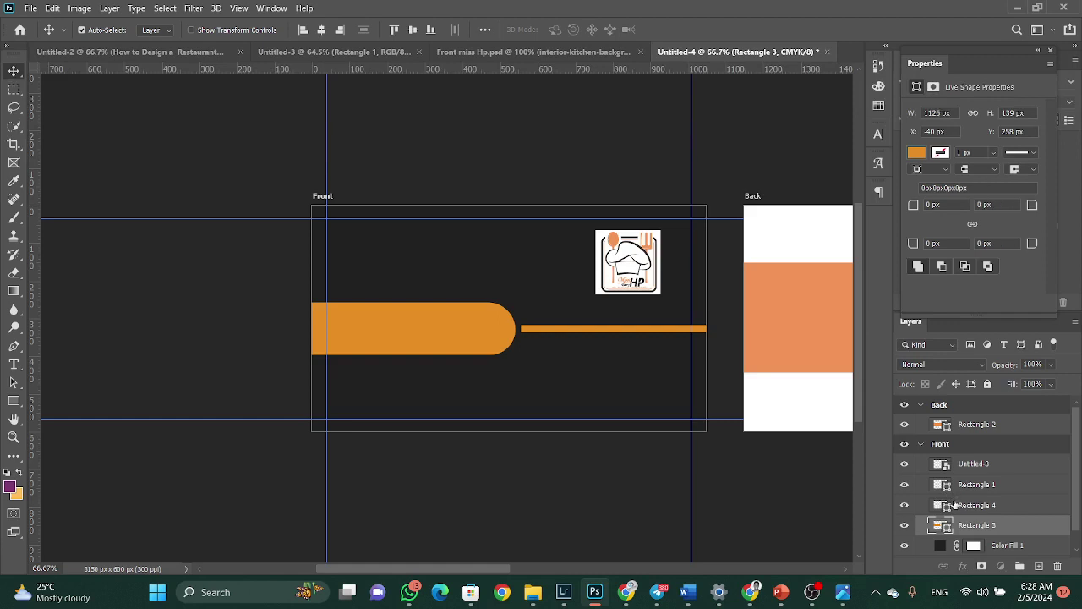
left_click(953, 505, "shift")
left_click_drag(14, 406, 66, 424)
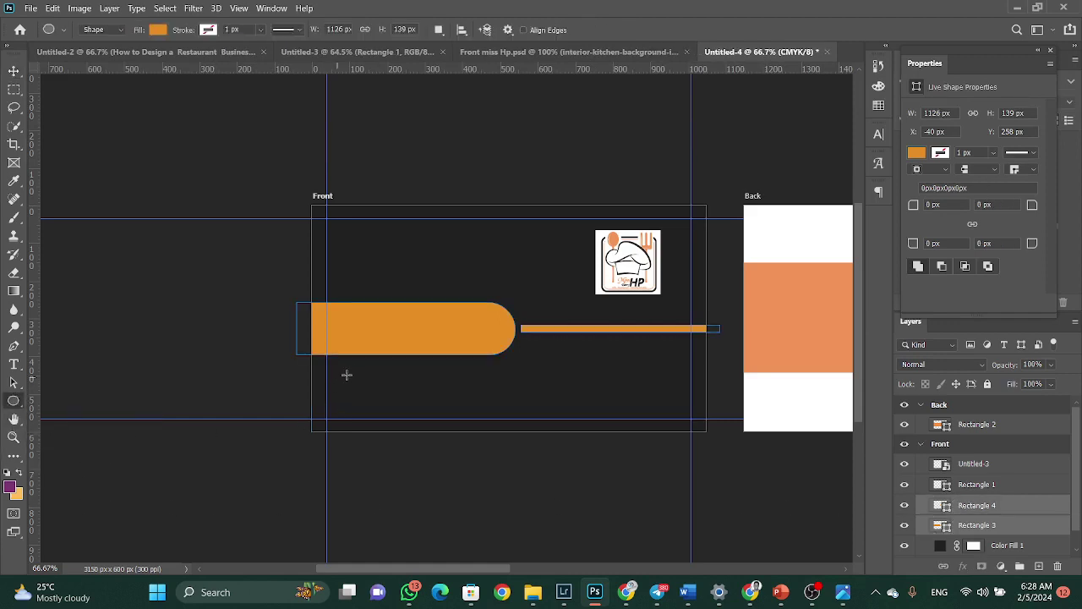
left_click_drag(356, 373, 382, 405)
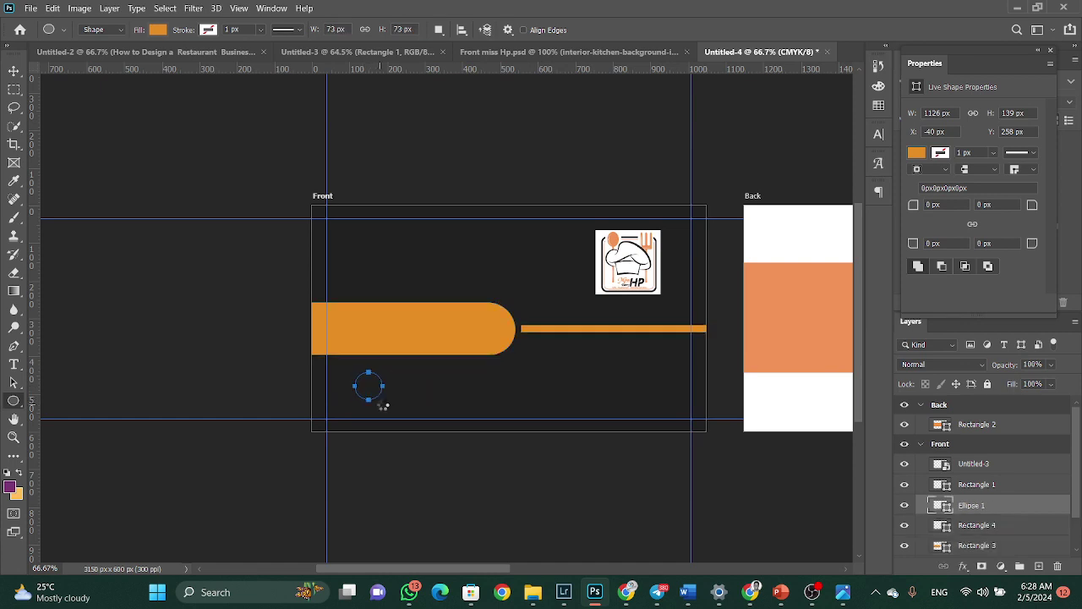
Duplicate the orange circle straight across to about X 542 px, keeping it level with the original.
left_click(13, 71)
key("ctrl")
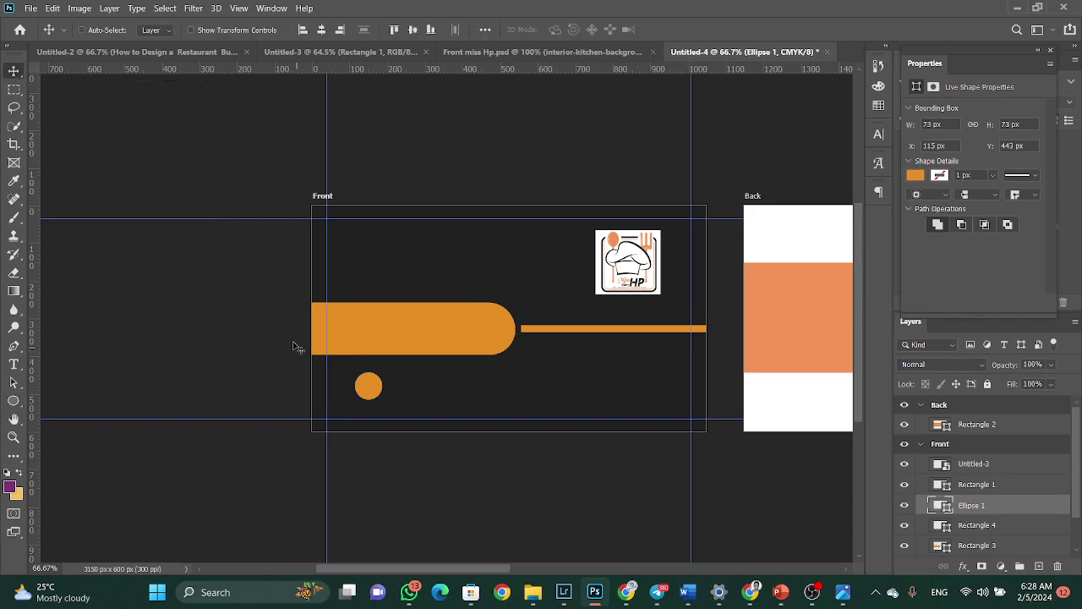
left_click(366, 391, "alt")
left_click_drag(371, 391, 528, 398)
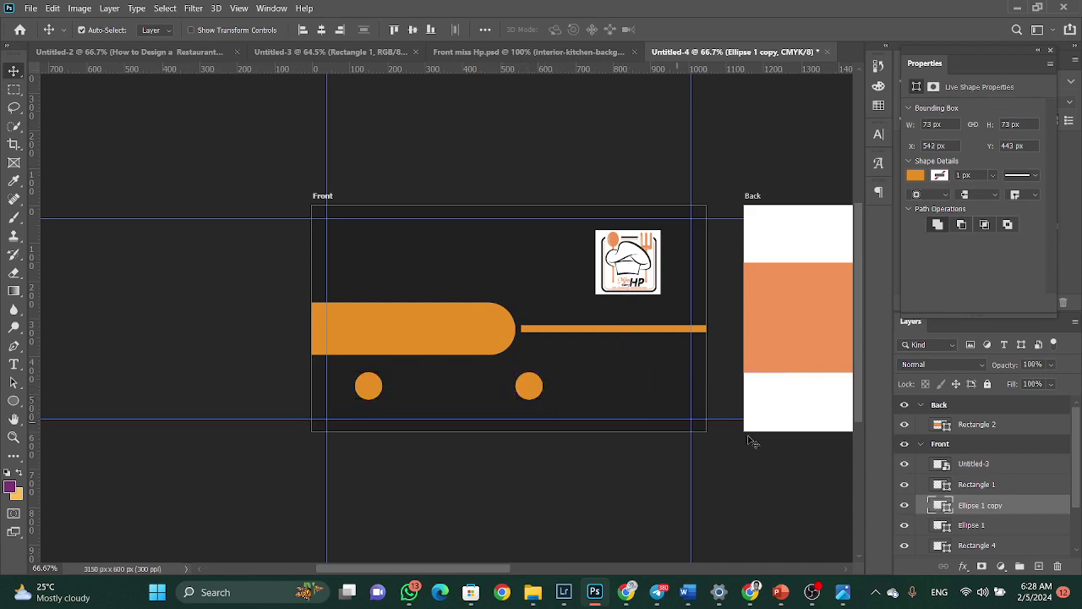
Scale both orange circles down together to about 65 px in height.
left_click(989, 527, "shift")
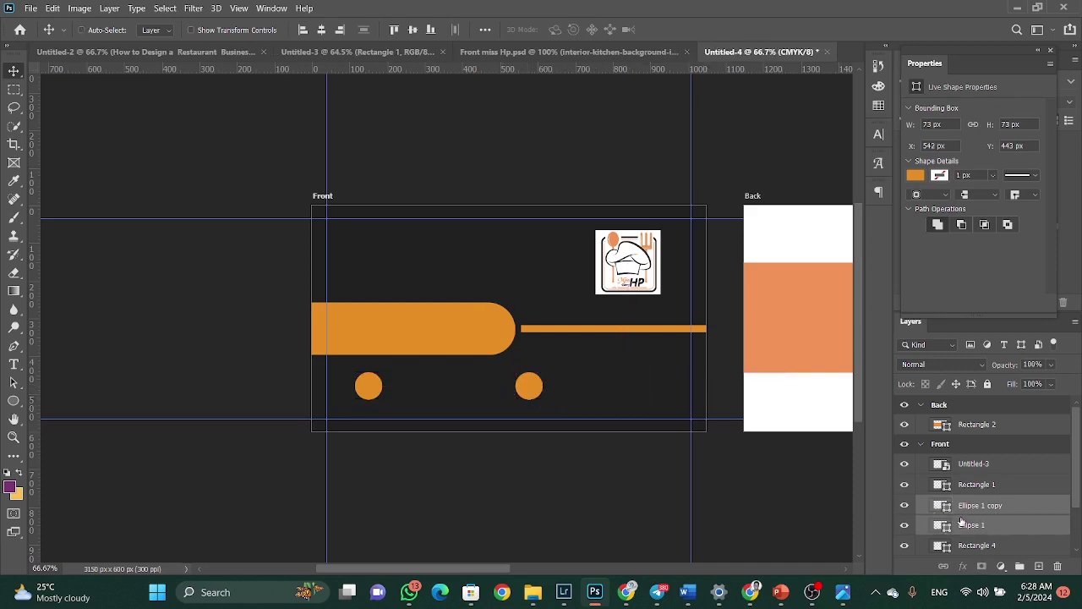
key("ctrl+t")
left_click_drag(537, 386, 505, 390)
key("Return")
Nudge both circles left and up until the pair starts at about X 47 px, Y 435 px, just inside the vertical guide.
key("Left")
key("Left")
key("Left")
key("Left")
key("Left")
key("Left")
key("Left")
key("Left")
key("Left")
key("Left")
key("Left")
key("Left")
key("Left")
key("Left")
key("Left")
key("Left")
key("Left")
key("Left")
key("Left")
key("Left")
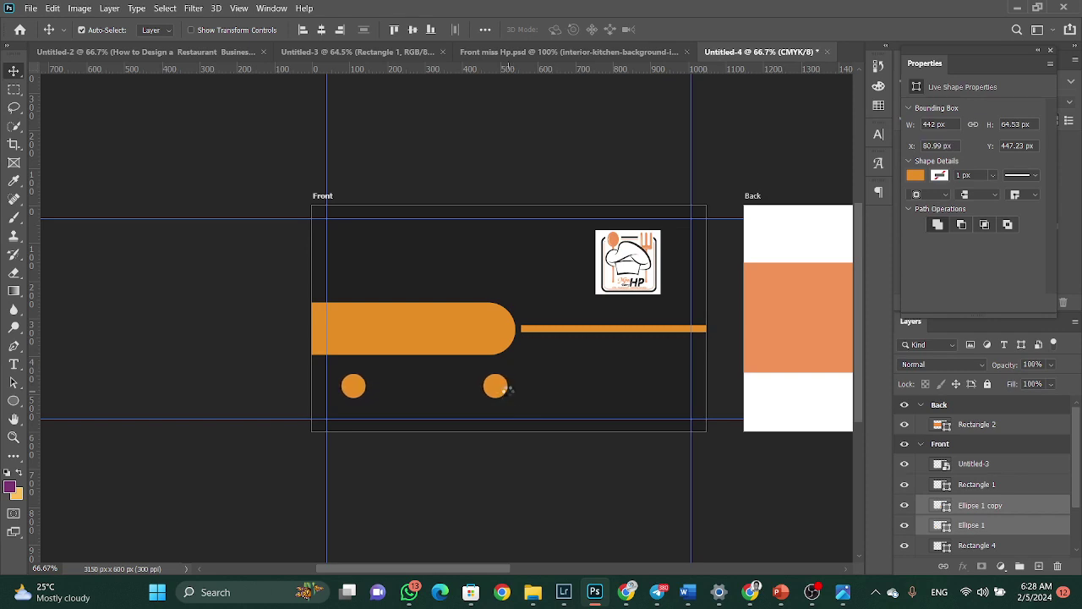
key("Left")
key("Left")
key("Left")
key("Left")
key("Left")
key("Left")
key("Left")
key("Left")
key("Left")
key("Left")
key("Left")
key("Left")
key("Left")
key("Left")
key("Left")
key("Left")
key("Left")
key("Left")
key("Left")
key("Left")
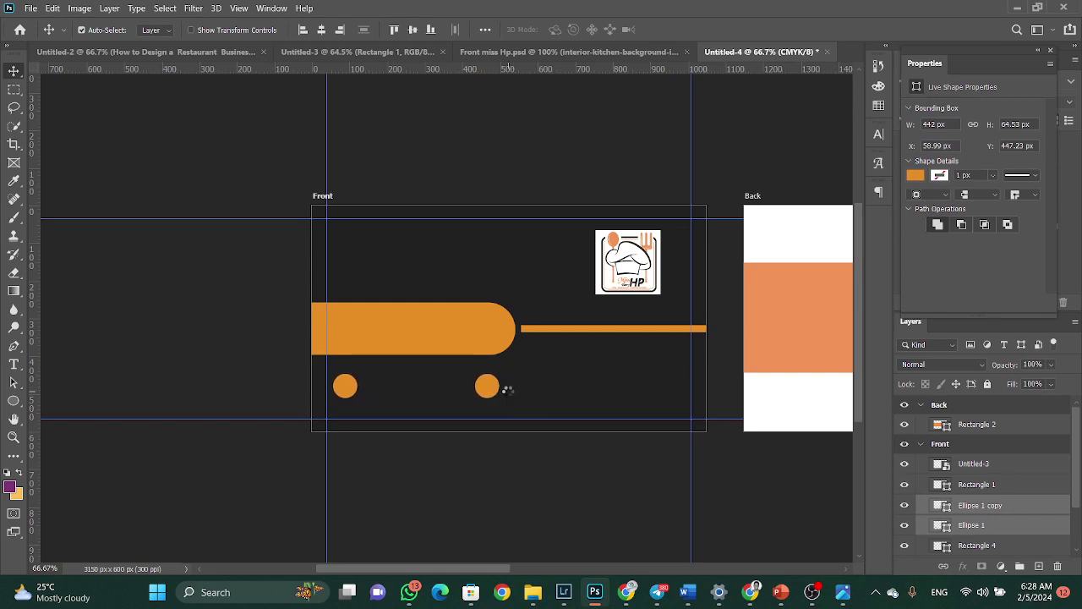
key("Up")
key("Up")
key("Up")
key("Up")
key("Up")
key("Up")
key("Up")
key("Up")
key("Up")
key("Up")
key("Up")
key("Up")
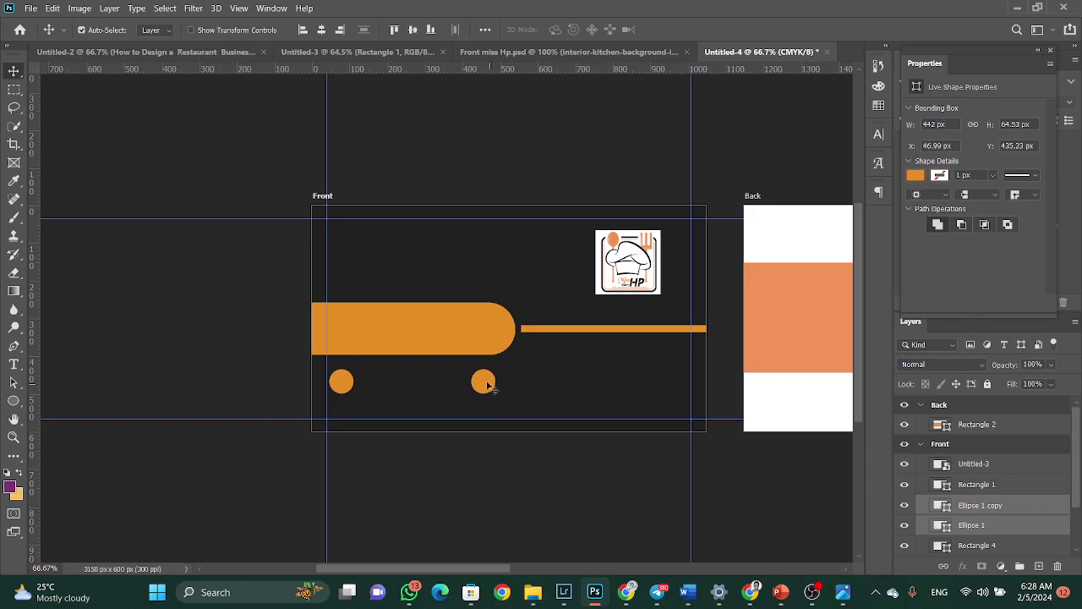
Select only the copied circle and move it right, level with the first, to below the start of the thin orange line.
right_click(484, 380)
left_click(501, 400)
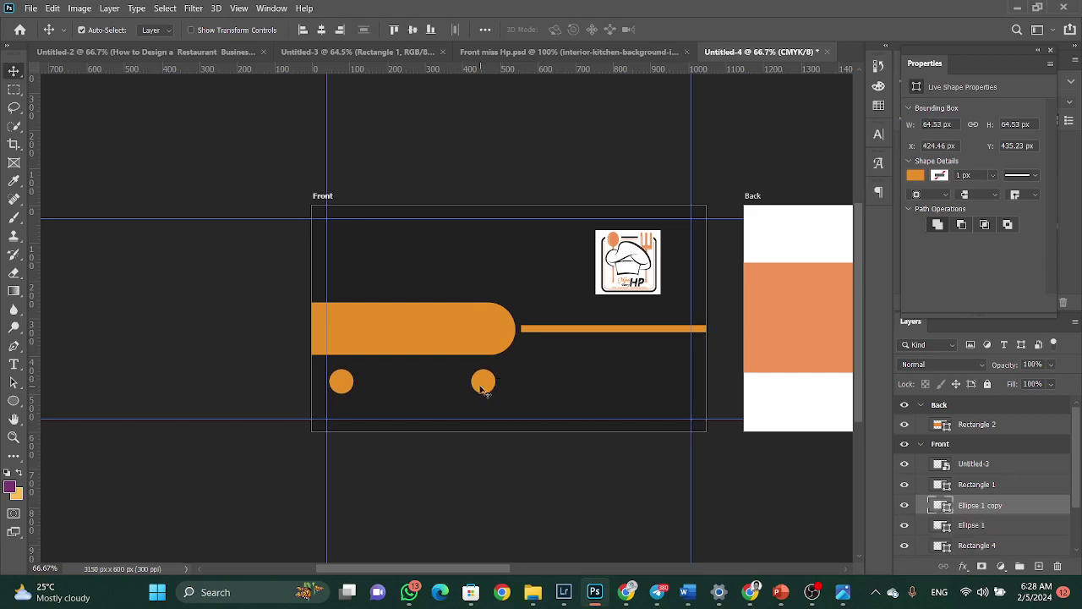
left_click_drag(483, 383, 527, 388)
Round all four corners of the white square behind the logo to a 20 px radius.
left_click(627, 272)
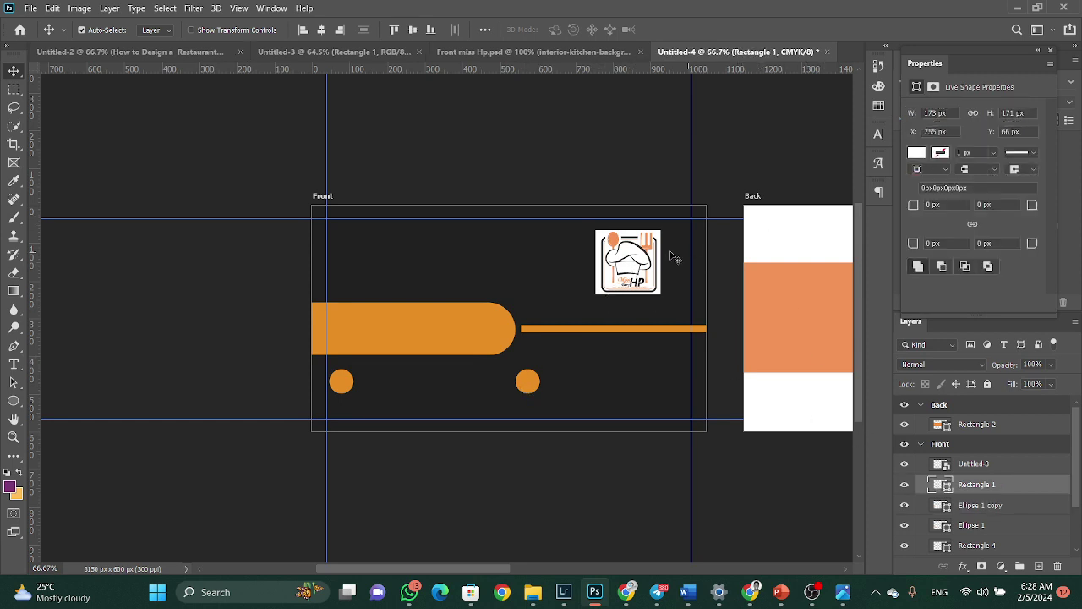
left_click(980, 243)
type("20")
key("Return")
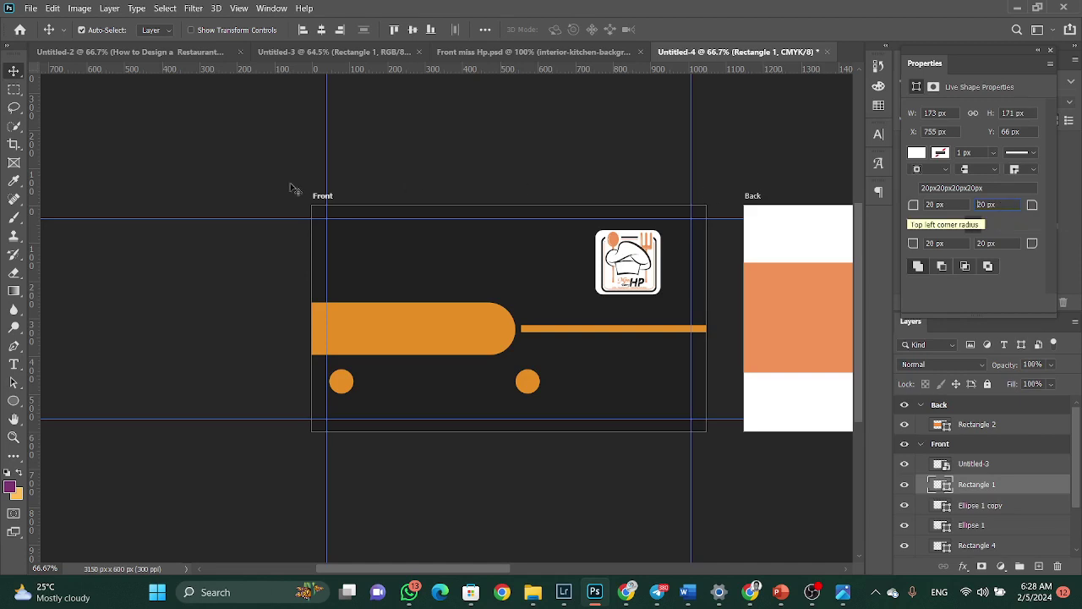
Group the logo's white backing, both circles and both orange bars of the Front artboard, and name the group Shapes.
left_click(616, 252)
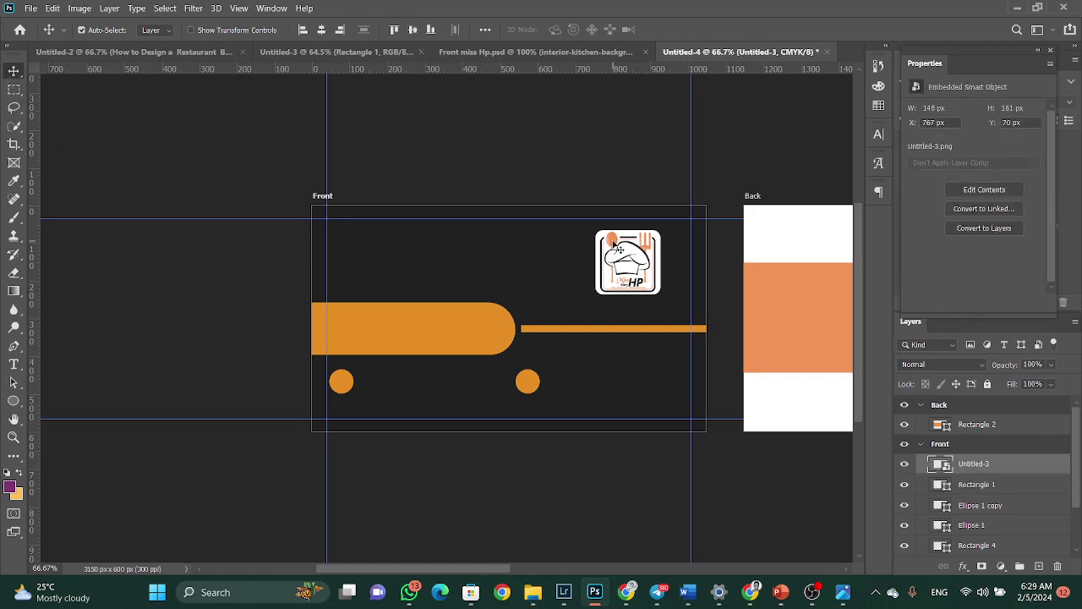
left_click(982, 484)
scroll(981, 489, "down", 3)
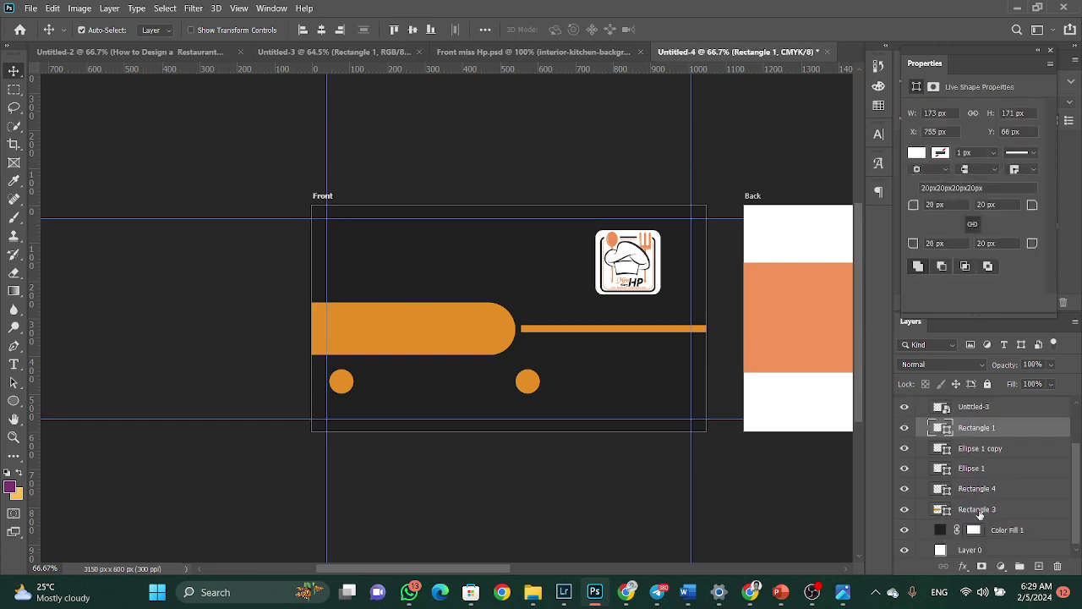
left_click(979, 513, "shift")
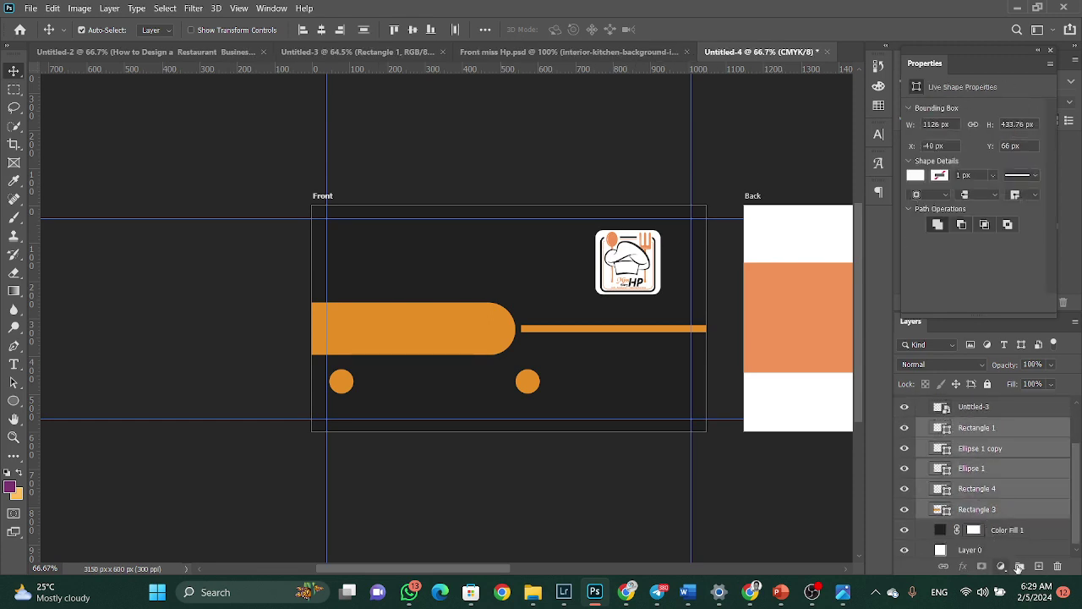
left_click(1019, 568)
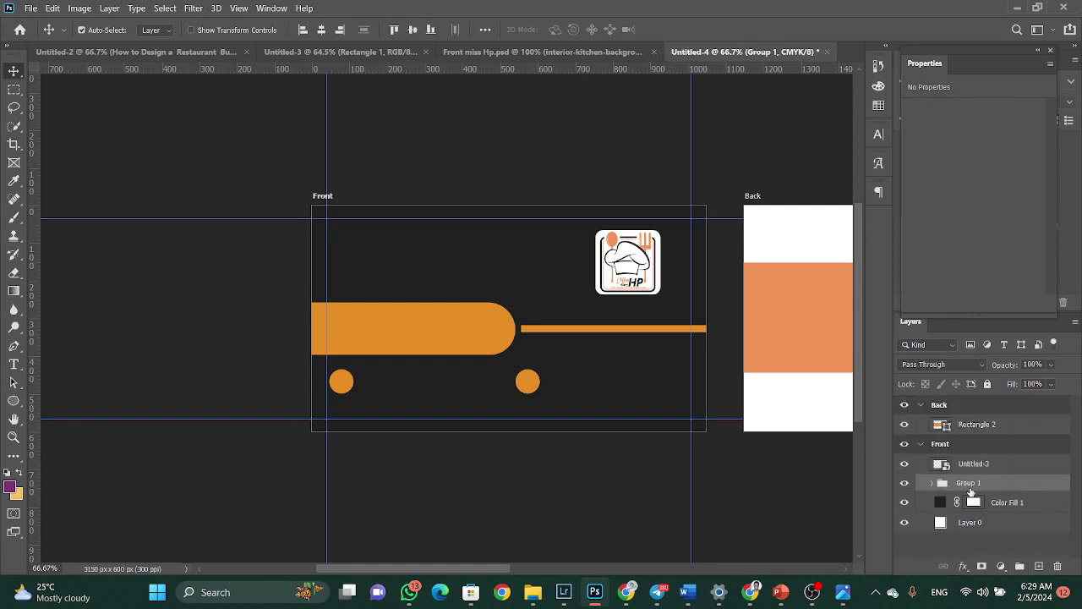
double_click(969, 484)
type("Shapes")
key("Return")
Copy the kitchen background image from Front miss Hp.psd into the Front artboard of Untitled-4, directly above the dark color fill.
left_click(498, 295)
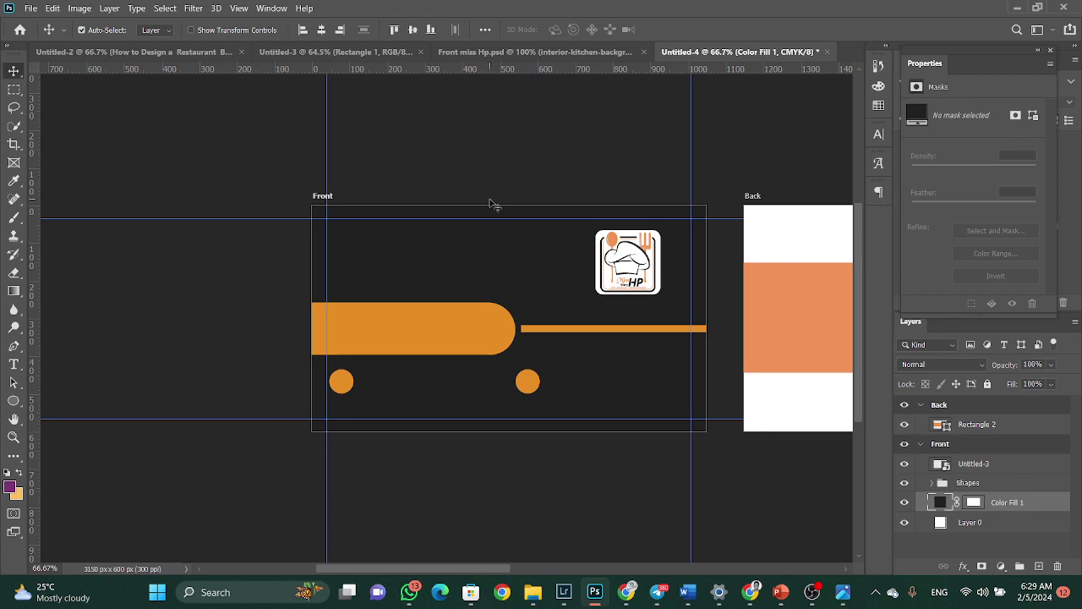
left_click(496, 56)
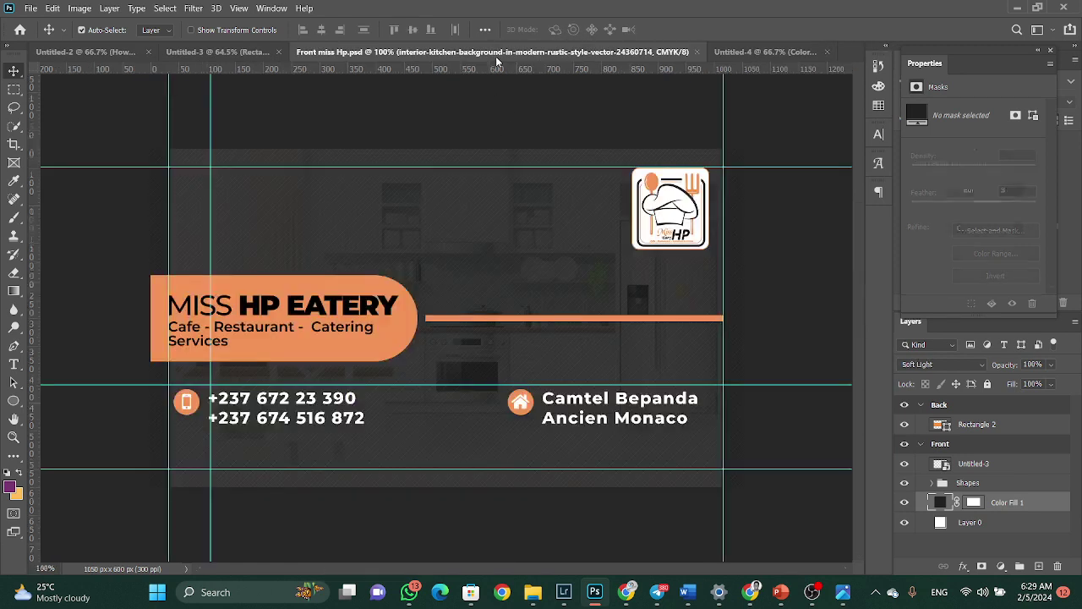
scroll(998, 543, "down", 1)
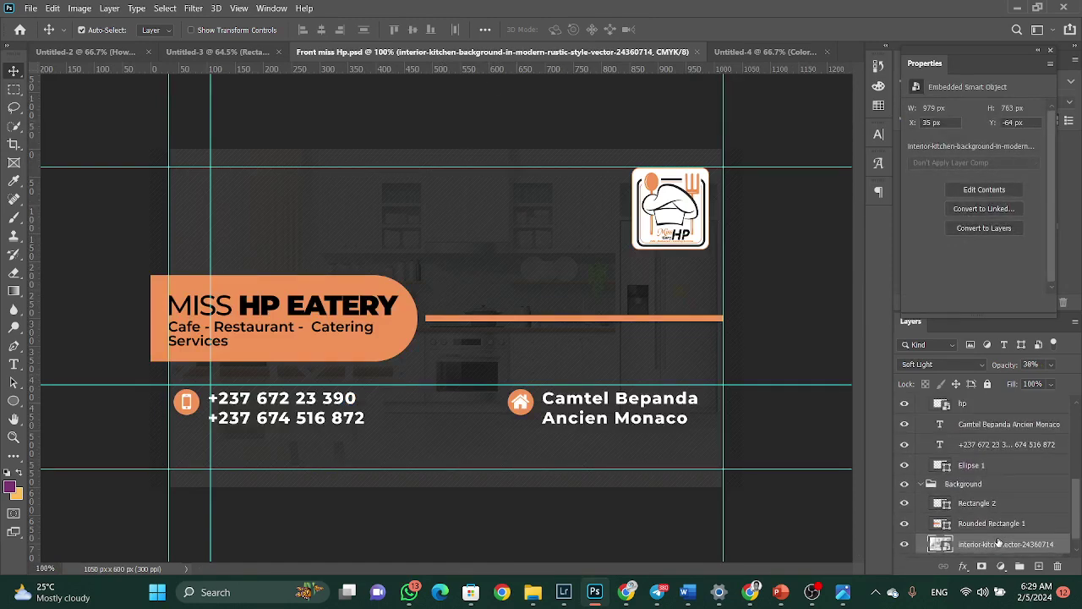
left_click_drag(997, 533, 228, 277)
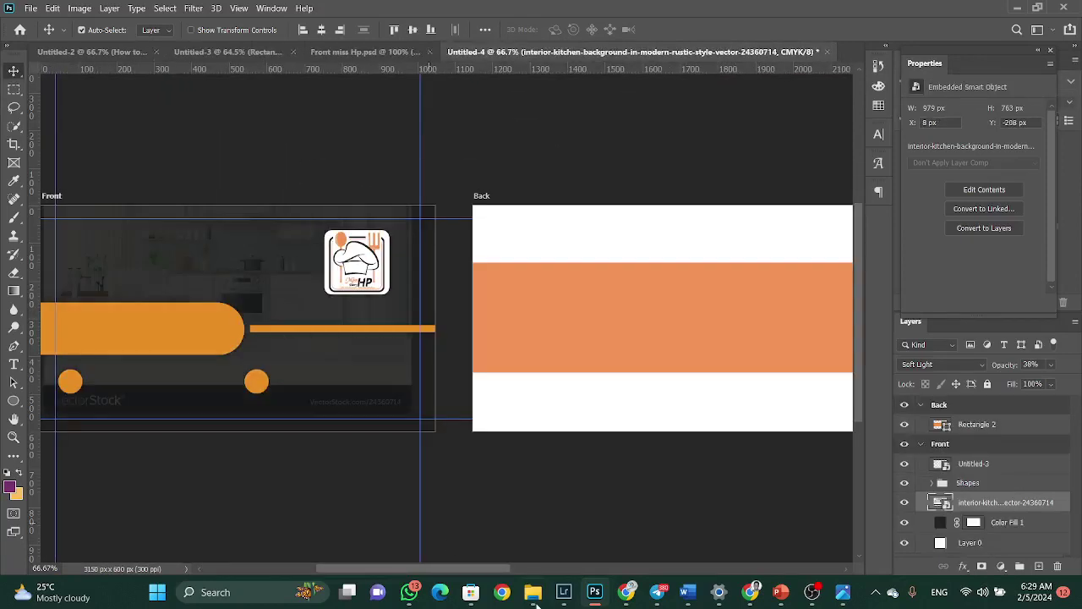
Reposition and enlarge the kitchen image to about 1050 × 818 px so that it covers the whole Front artboard.
mouse_move(506, 568)
left_mouse_down()
mouse_move(445, 568)
mouse_move(496, 568)
left_mouse_up()
key("ctrl+t")
left_click_drag(537, 312, 534, 361)
left_click_drag(711, 316, 732, 320)
key("Return")
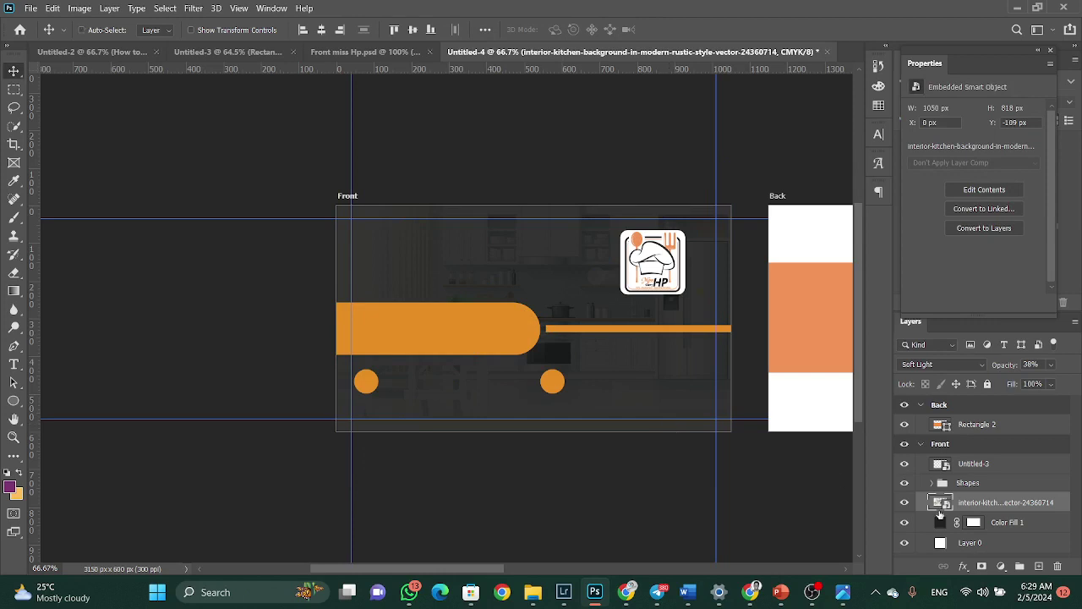
Duplicate the kitchen image and move the copy into the Back artboard, beneath the orange rectangle.
key("ctrl+j")
left_click_drag(969, 505, 968, 435)
left_click_drag(481, 569, 606, 568)
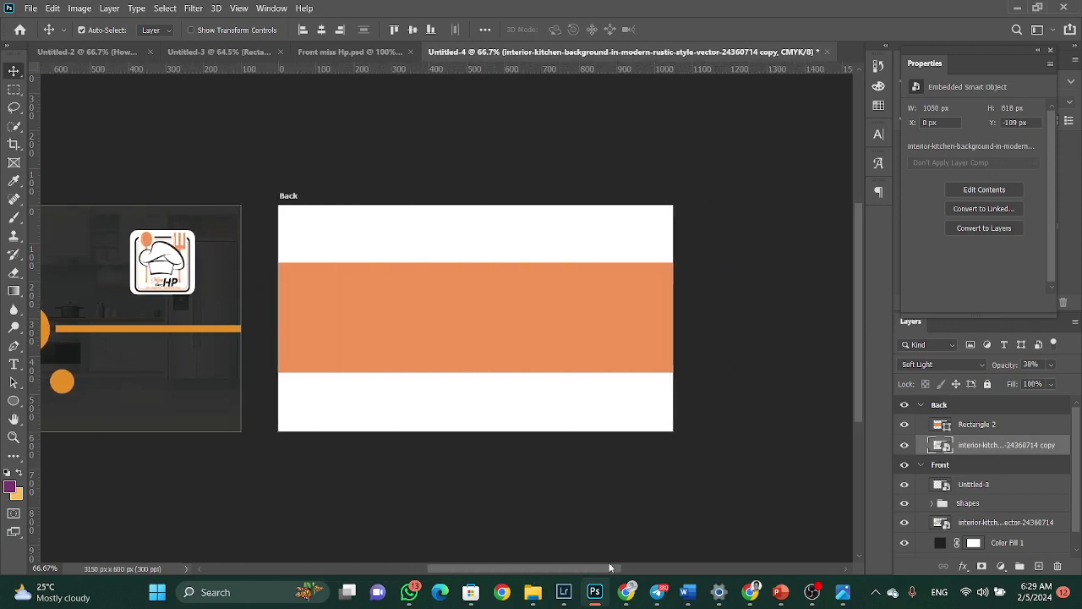
Set the Back artboard's kitchen image to 100% opacity with the Normal blend mode.
left_click(1053, 369)
left_click_drag(1039, 385, 1072, 381)
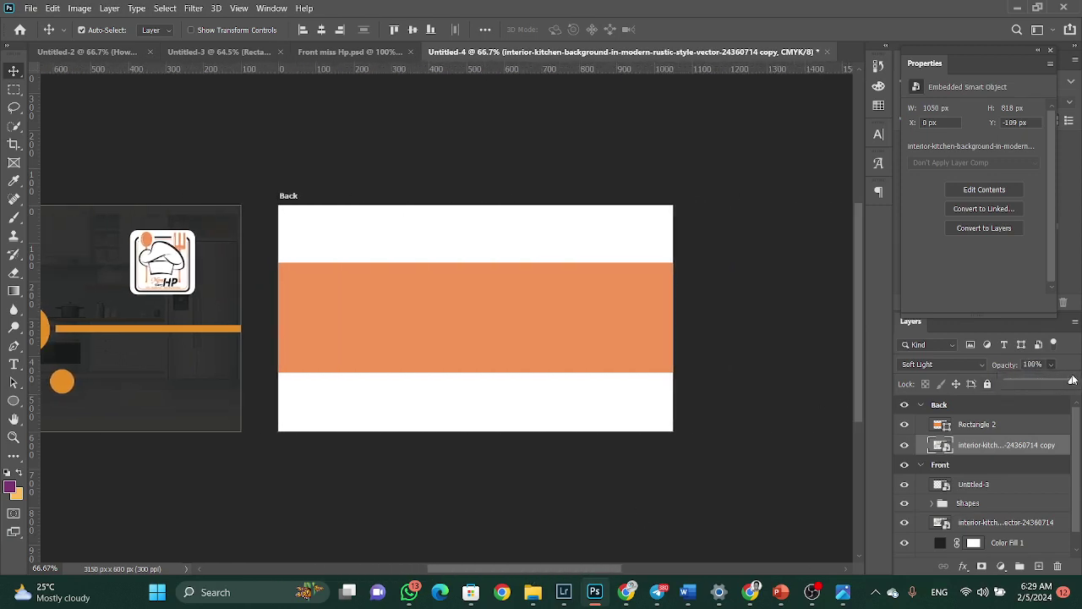
left_click(968, 445)
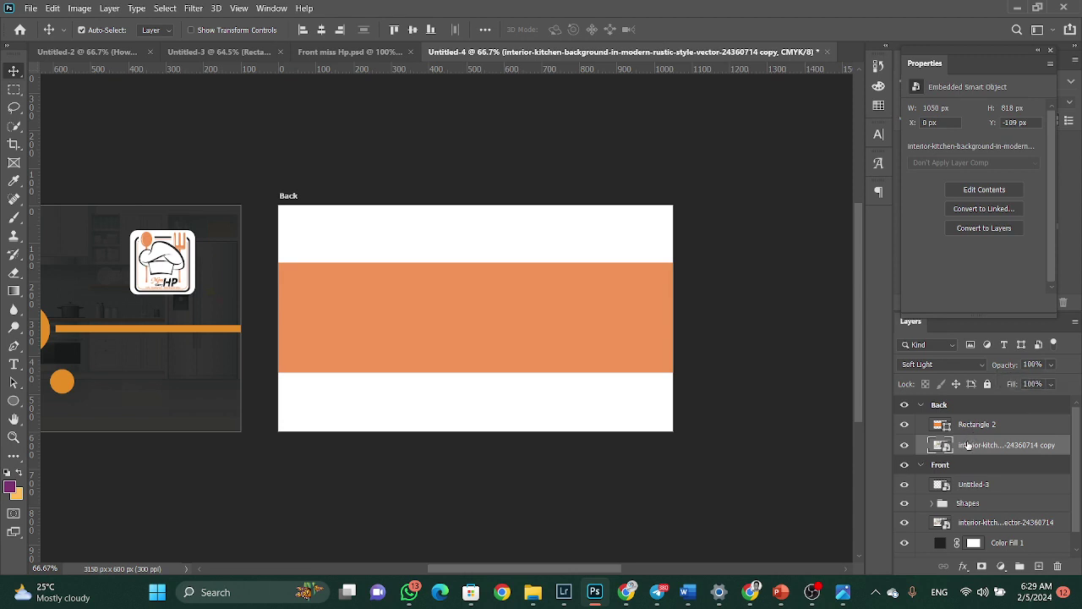
left_click(977, 370)
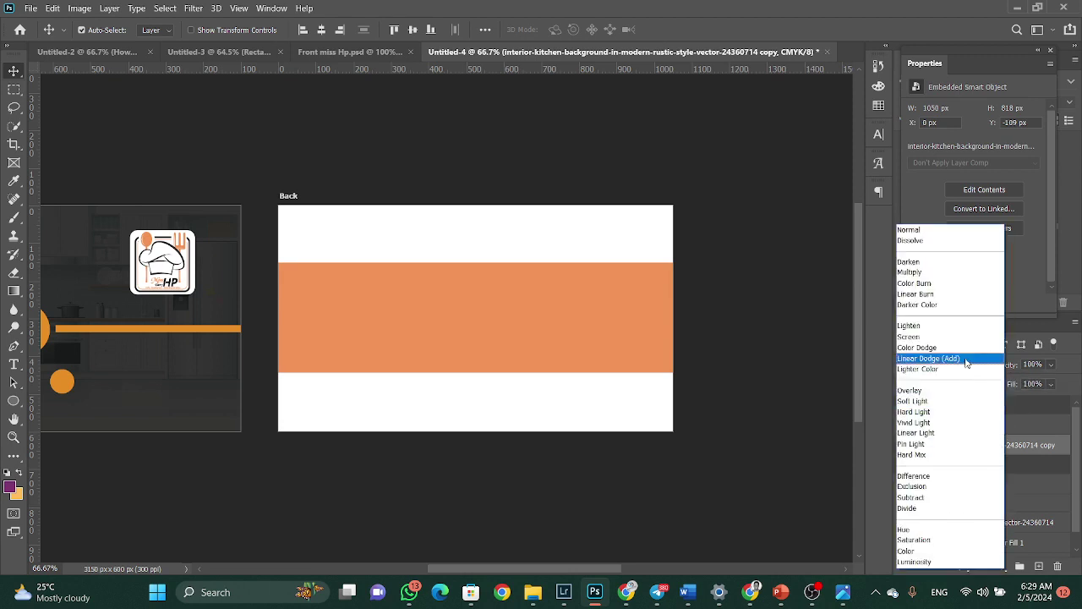
left_click(914, 236)
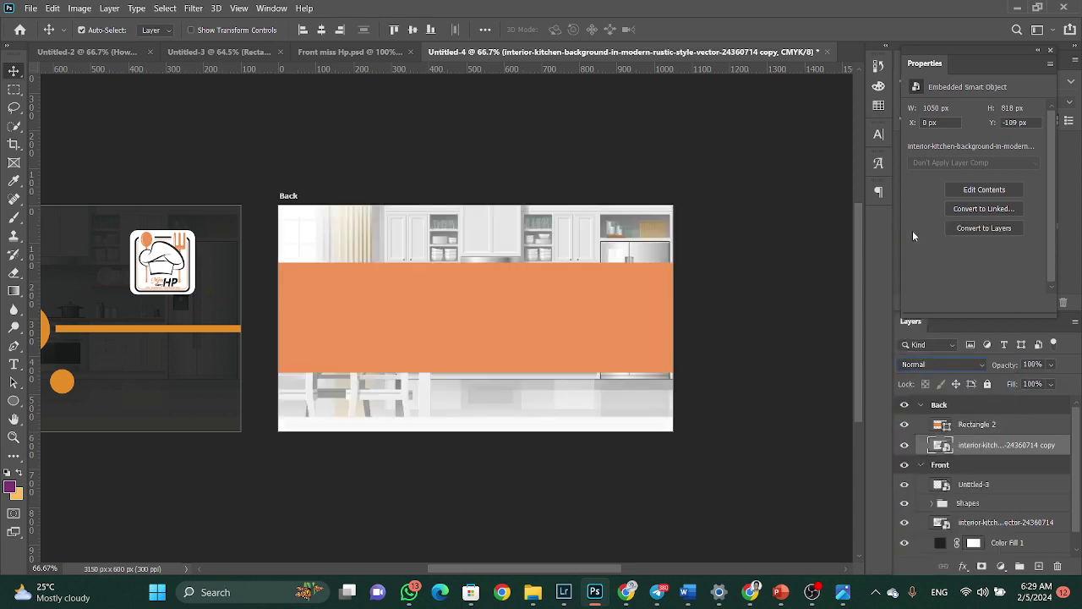
left_click(933, 366)
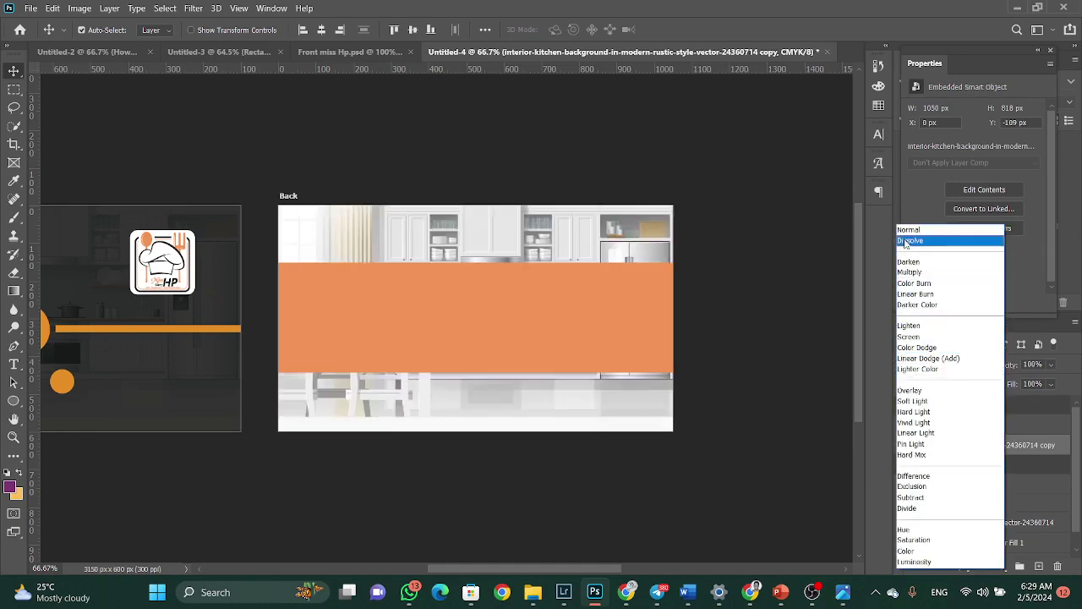
left_click(905, 234)
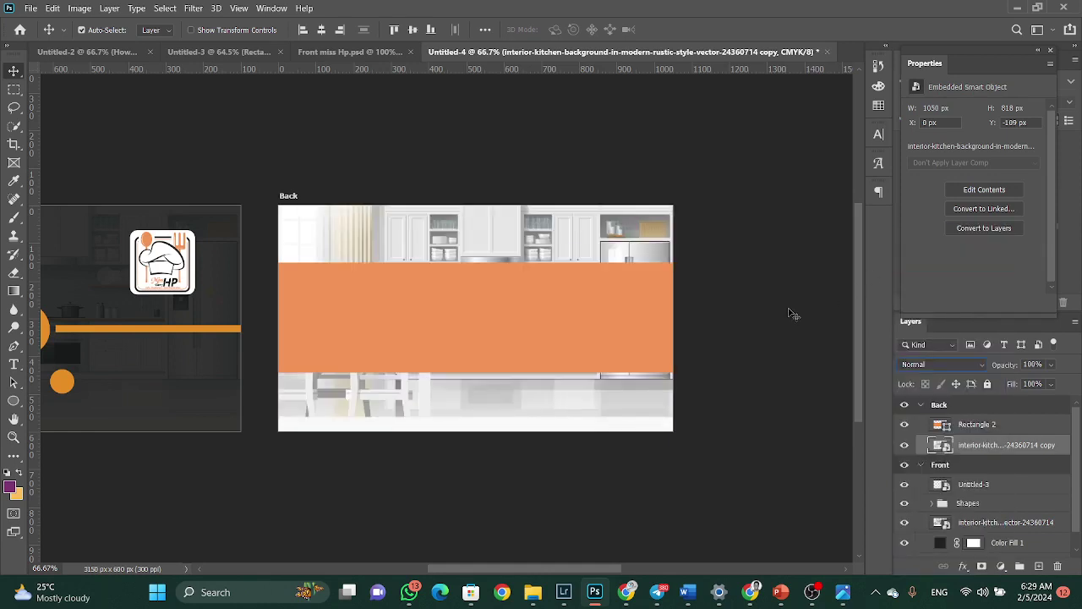
Fade the Back artboard's kitchen image by lowering its fill to roughly half.
left_click(1051, 385)
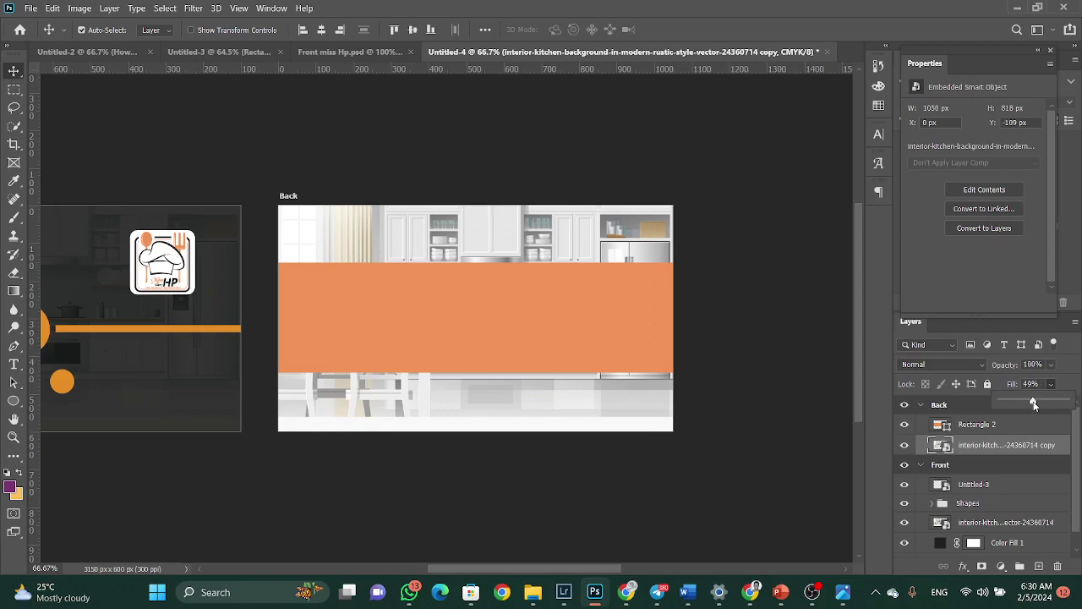
left_click_drag(1033, 403, 1038, 403)
left_click(583, 358)
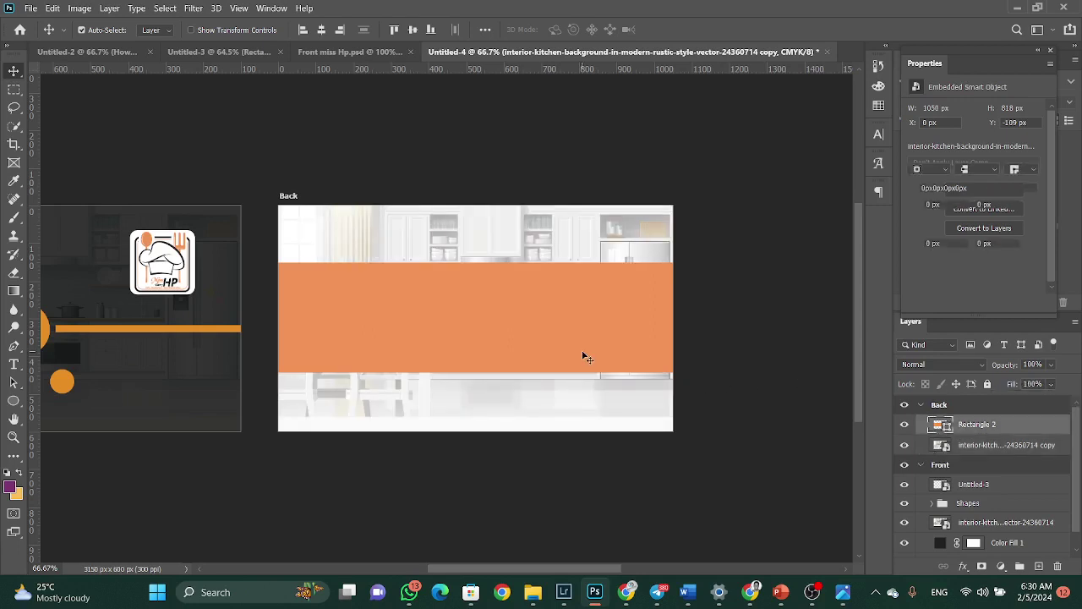
Copy the Miss HP Eatery title and the Cafe - Restaurant - Catering Services tagline from Front miss Hp.psd into Untitled-4's Front artboard.
left_click_drag(549, 568, 416, 546)
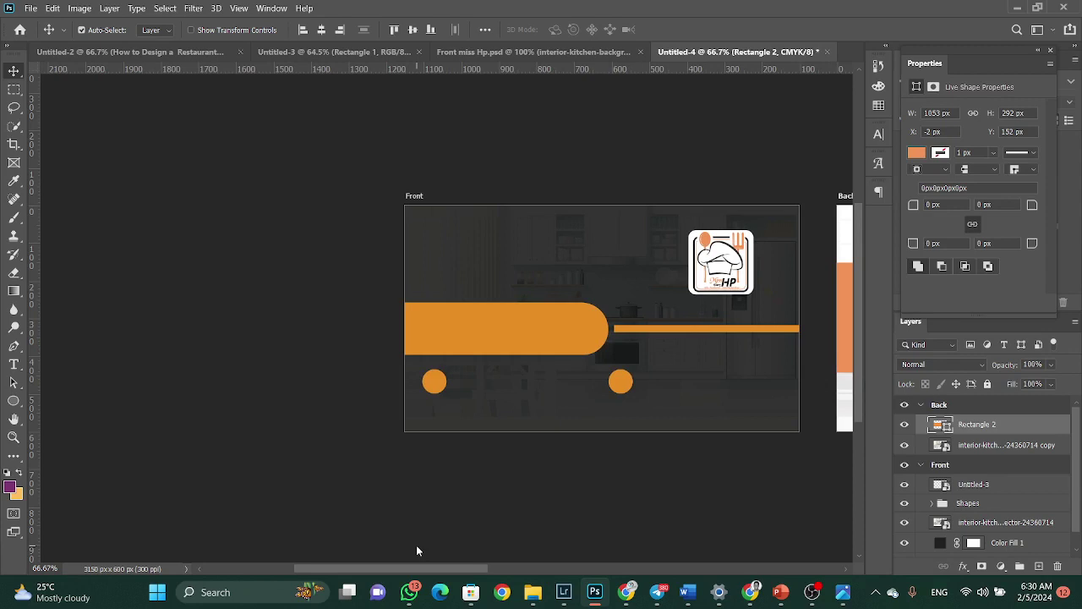
left_click(473, 52)
left_click(338, 315)
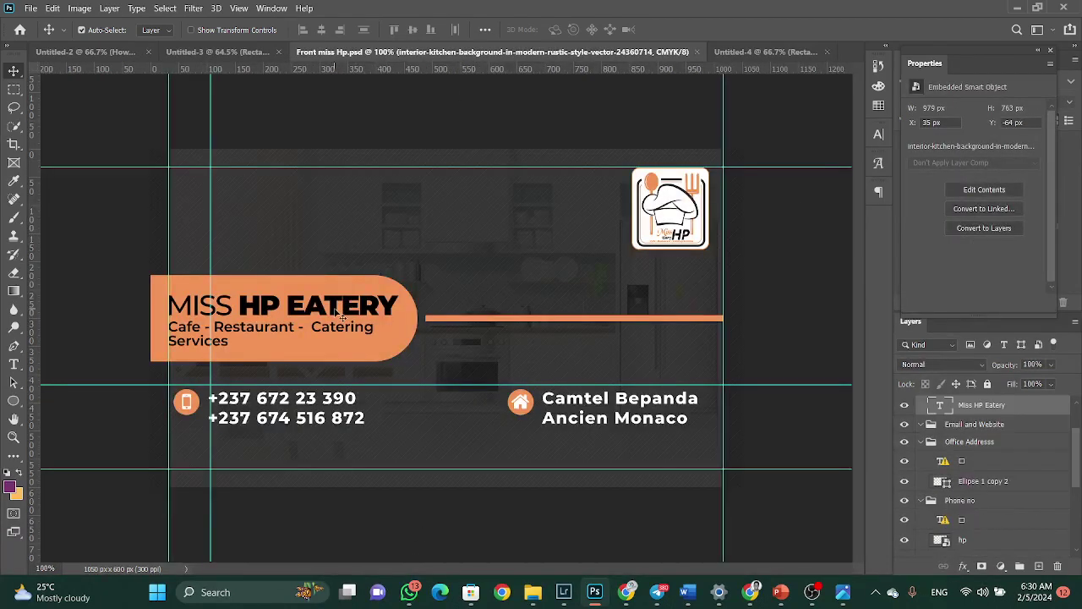
scroll(988, 458, "up", 1)
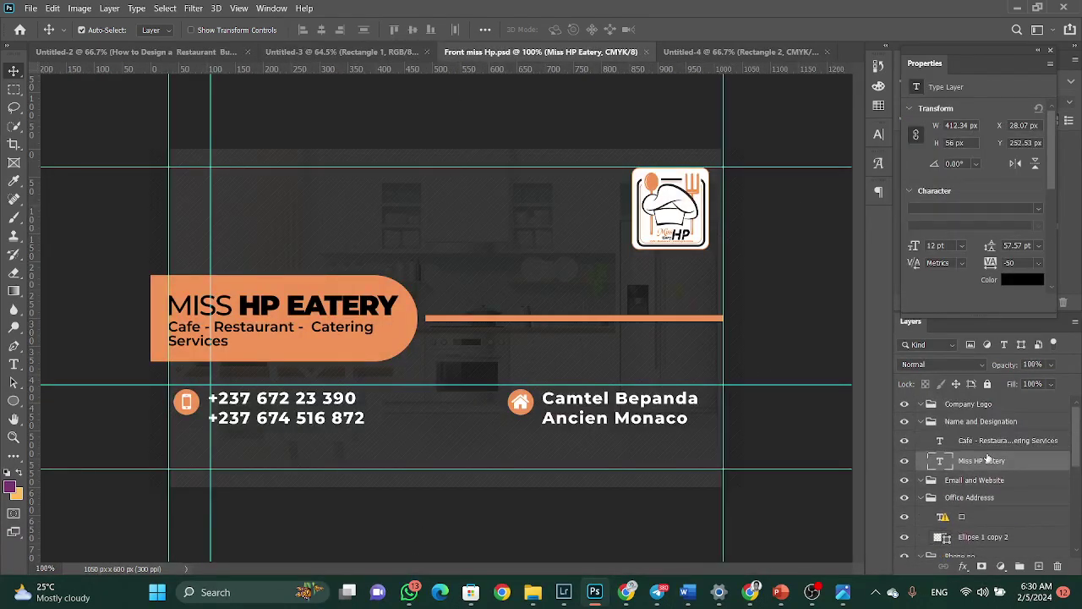
left_click(988, 441, "shift")
left_click_drag(987, 440, 183, 326)
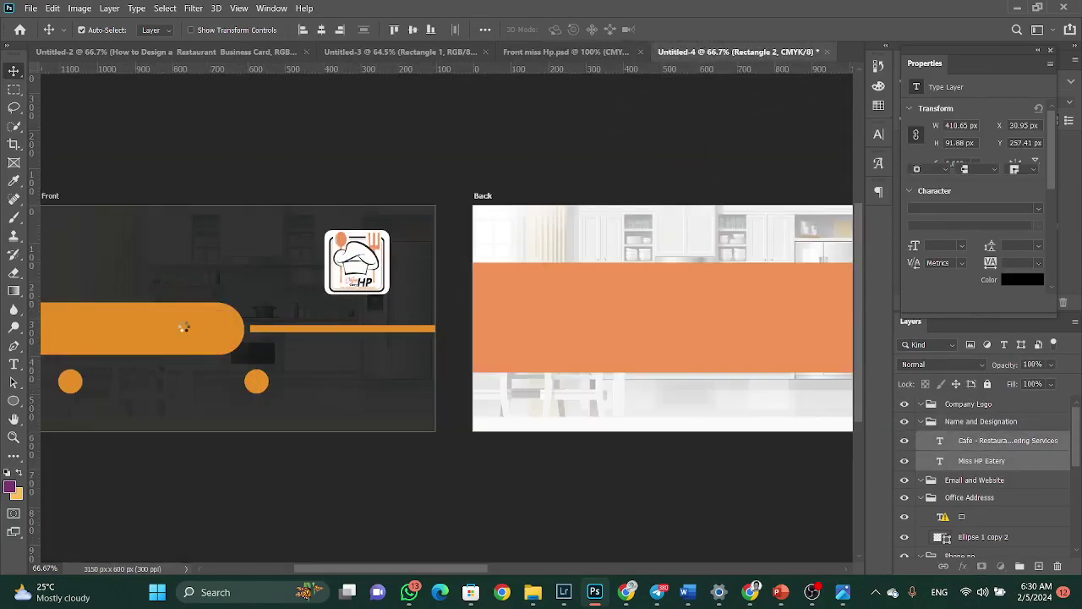
Position the title and tagline on the rounded orange bar, aligned to the vertical margin guide at X 40 px, Y about 281 px.
key("ctrl+t")
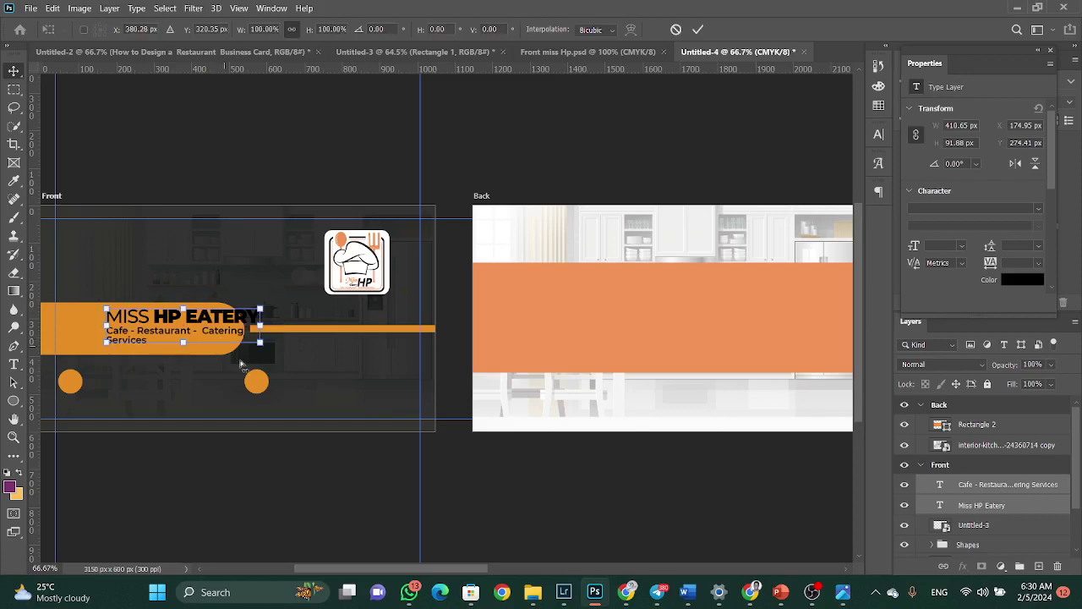
left_click_drag(480, 570, 441, 575)
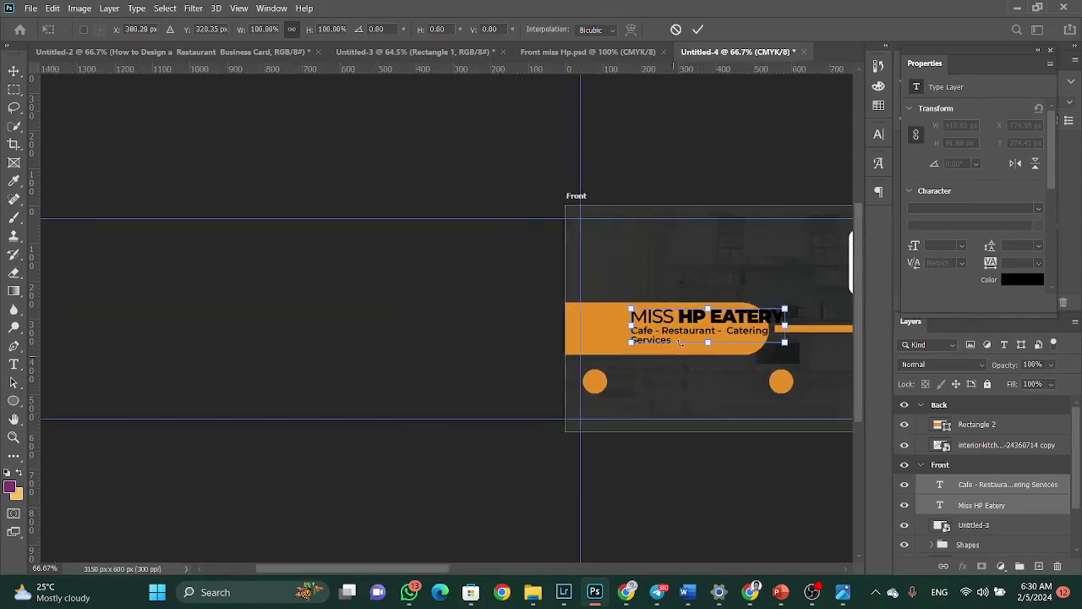
left_click_drag(682, 333, 631, 338)
key("Return")
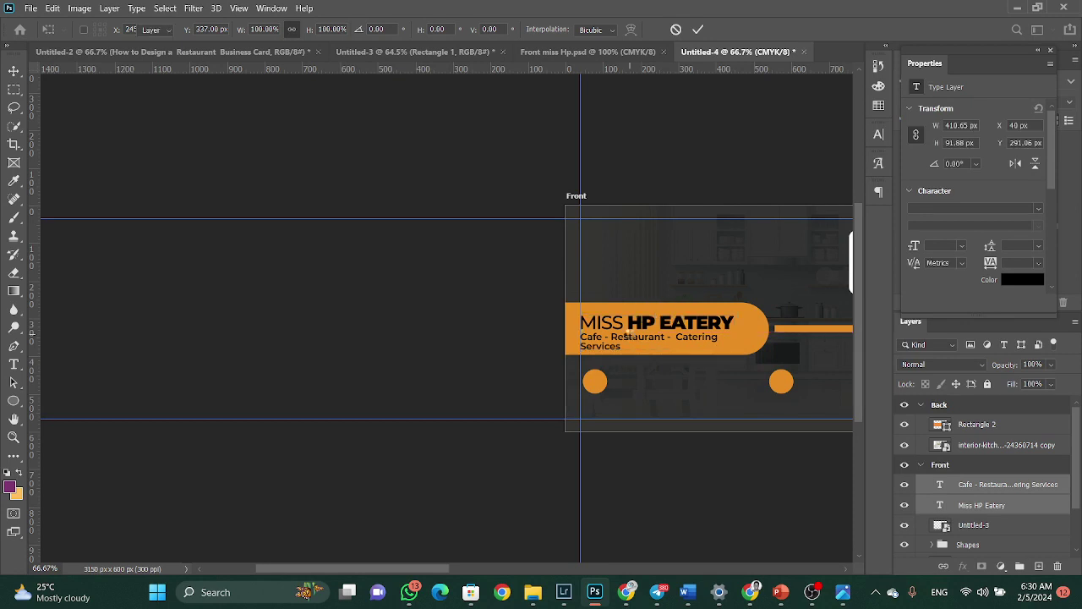
key("Up")
key("Up")
key("Up")
key("Up")
key("Up")
key("Up")
key("Up")
key("Up")
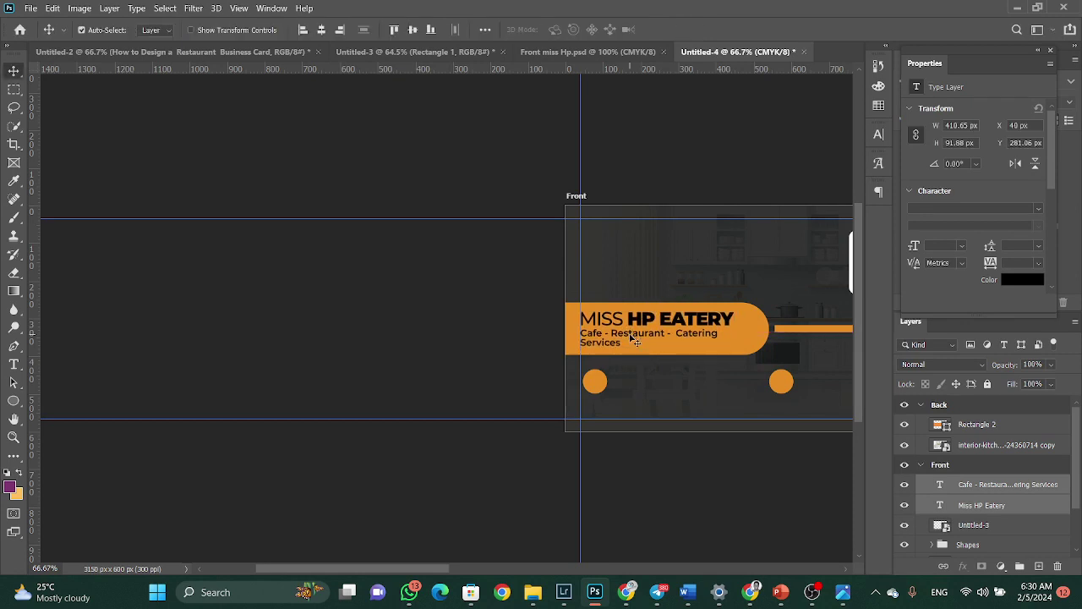
Copy the phone number and office address text layers from Front miss Hp.psd into Untitled-4's Front artboard.
left_click(549, 51)
left_click(342, 408)
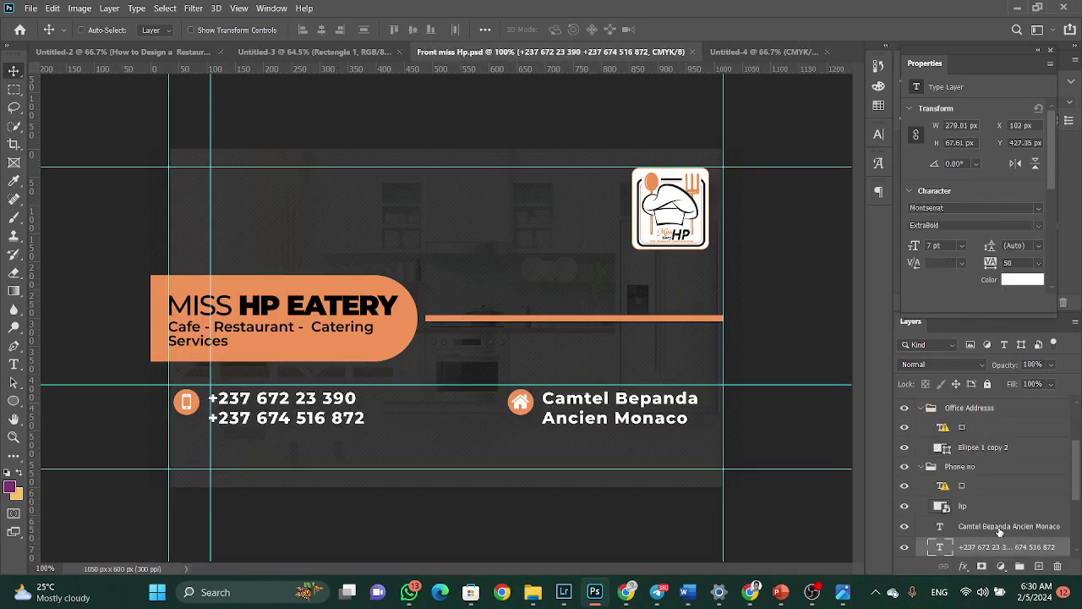
left_click(1000, 527, "shift")
left_click_drag(998, 531, 241, 374)
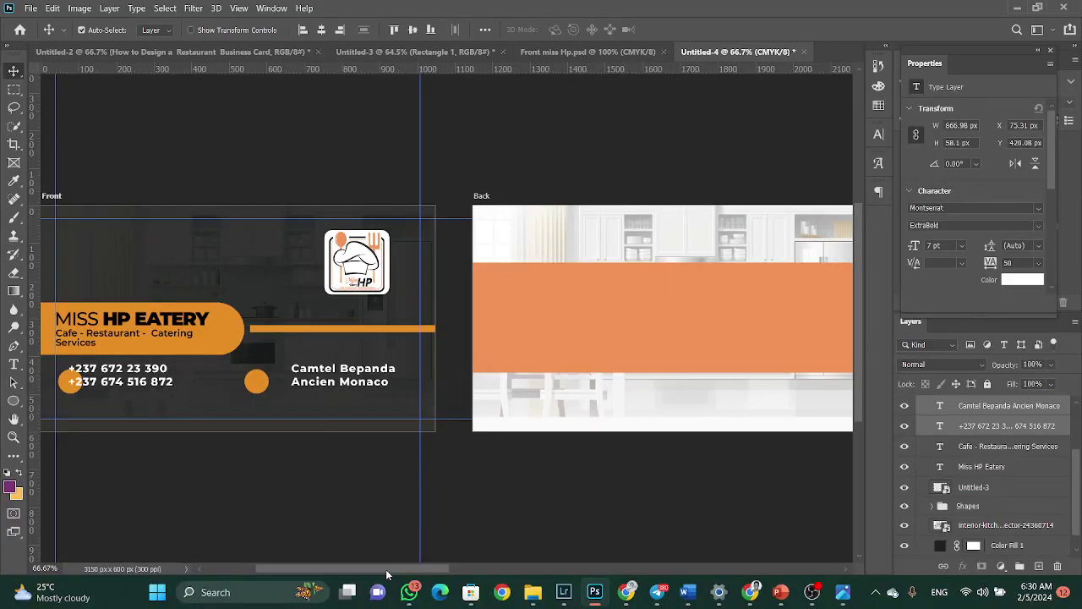
Move the phone and address texts together to about X 123 px, Y 439 px, clearing the first orange circle.
left_click_drag(386, 569, 463, 576)
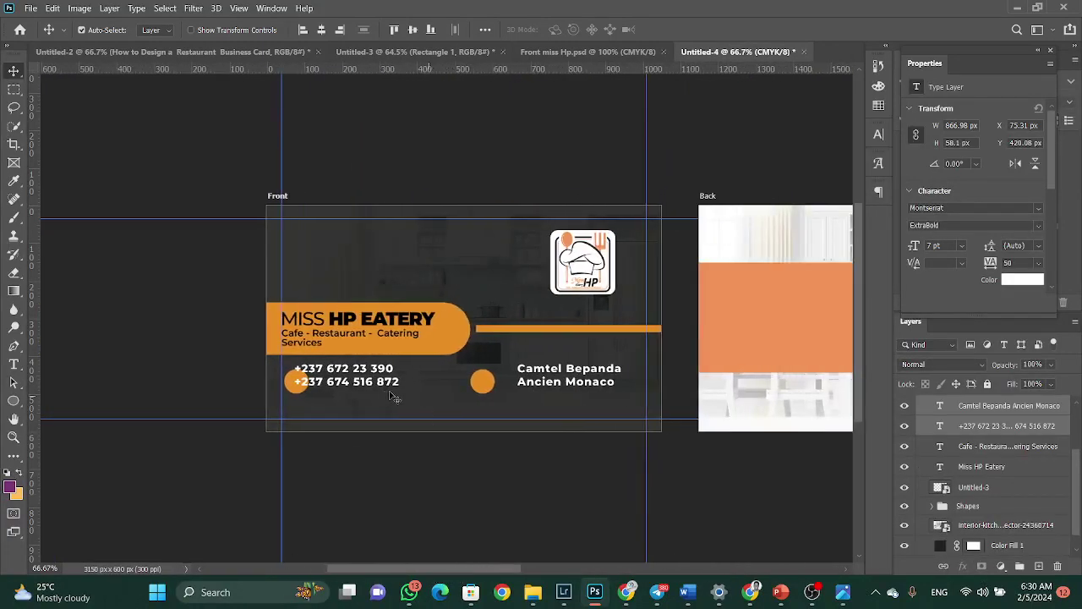
left_click_drag(377, 386, 394, 393)
key("Up")
key("Up")
key("Up")
key("Up")
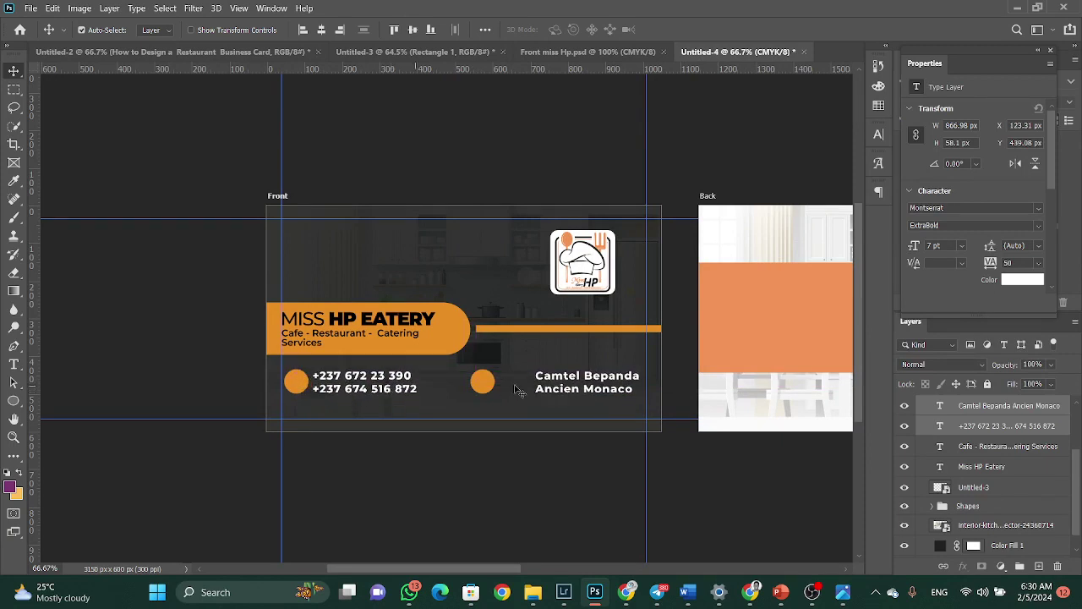
Adjust the spacing of the phone text, the address text and both orange circles so that each circle sits just before its text.
right_click(565, 385)
left_click(575, 389)
left_click_drag(575, 389, 550, 386)
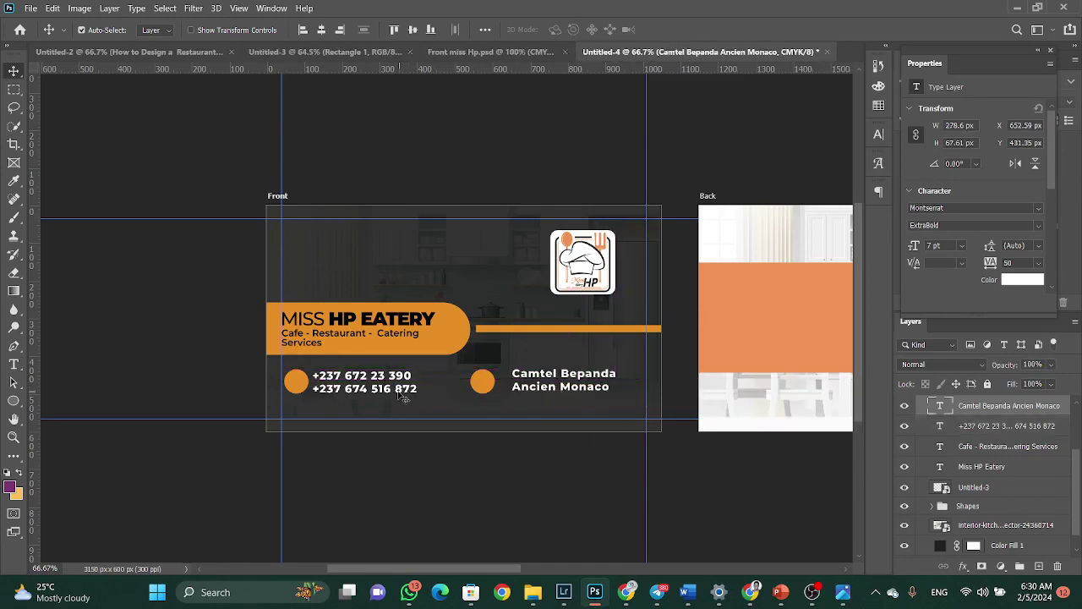
left_click_drag(404, 397, 413, 394)
left_click_drag(302, 385, 314, 385)
left_click(483, 385)
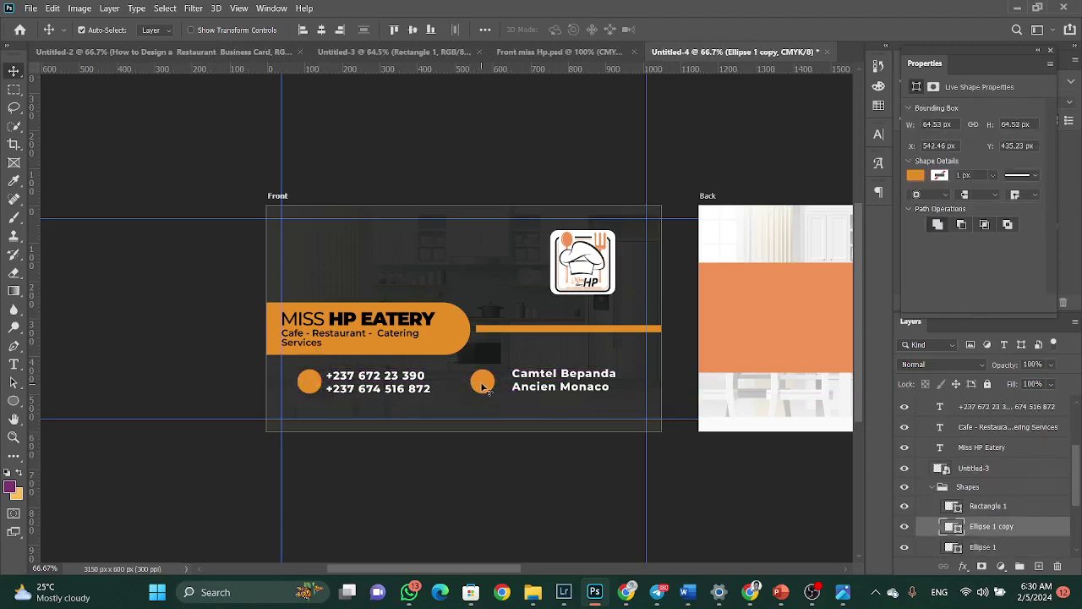
left_click_drag(483, 386, 496, 383)
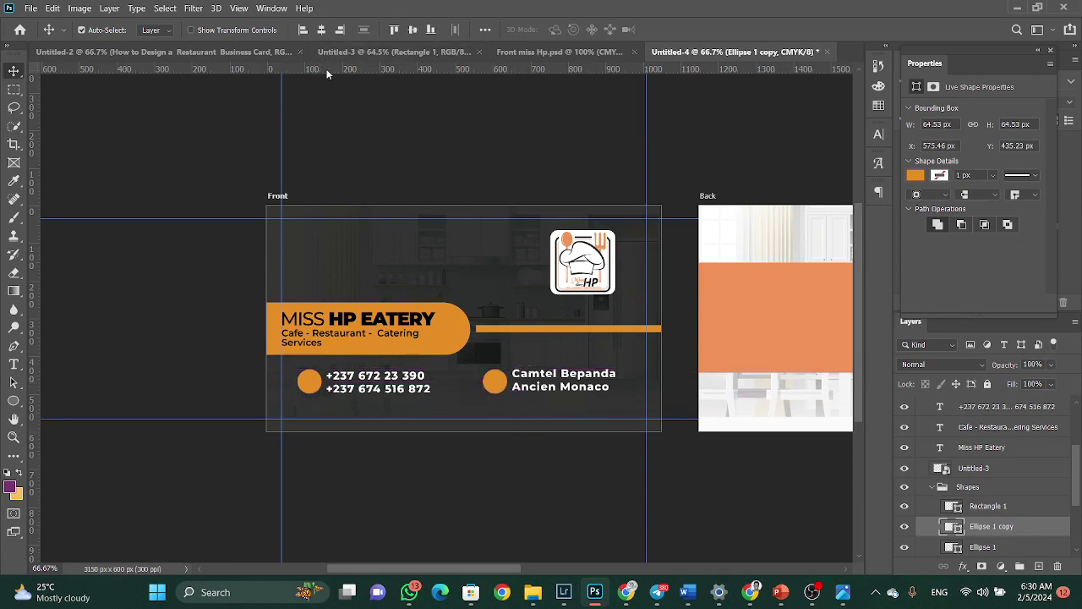
Add horizontal guides at the upper and lower edges of the orange circles and nudge the address text down to about Y 433 px.
left_click_drag(327, 75, 329, 370)
left_click_drag(396, 74, 363, 396)
left_click(525, 391)
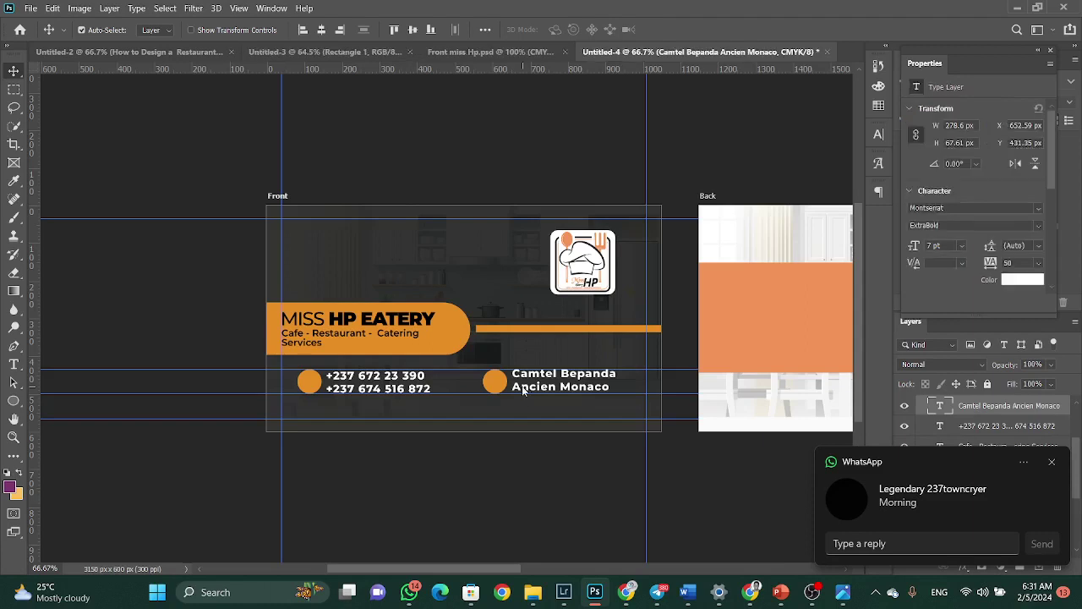
key("Down")
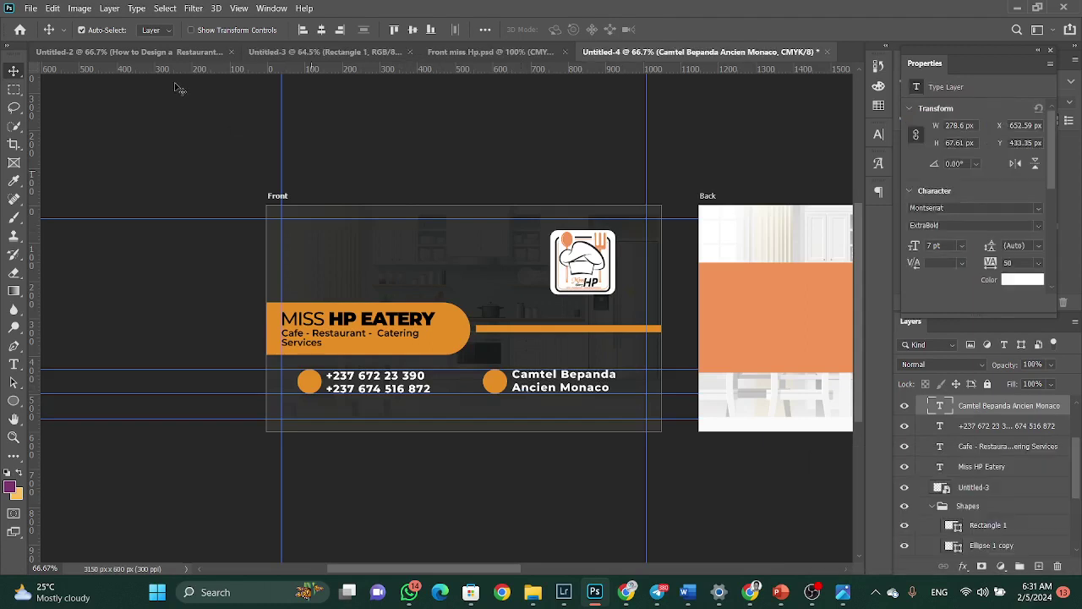
Copy the white phone icon from Front miss Hp.psd onto the orange circle beside the phone numbers.
left_click(448, 52)
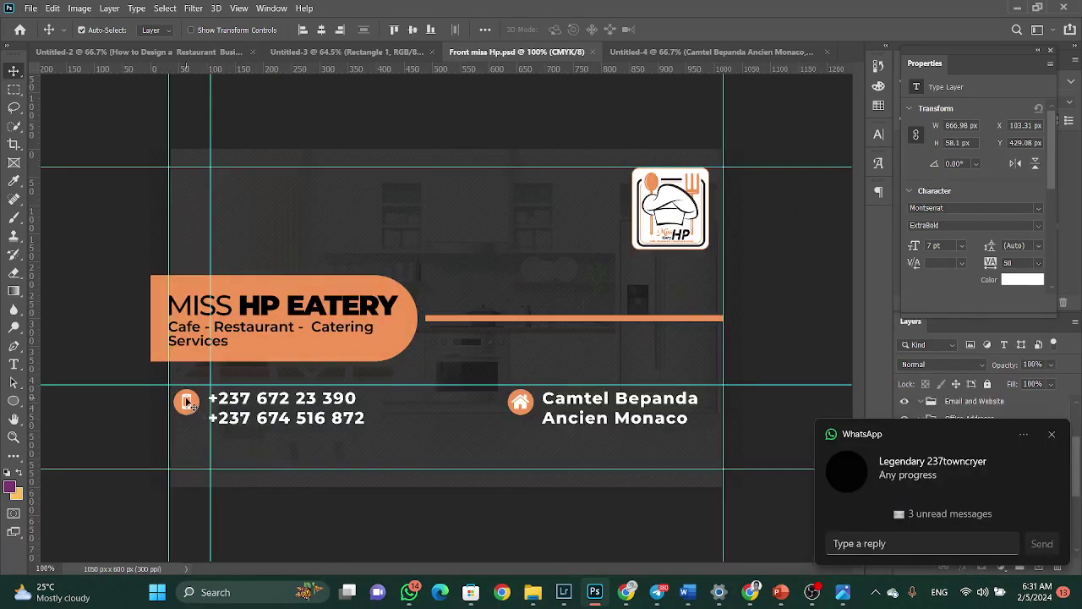
left_click_drag(188, 401, 252, 297)
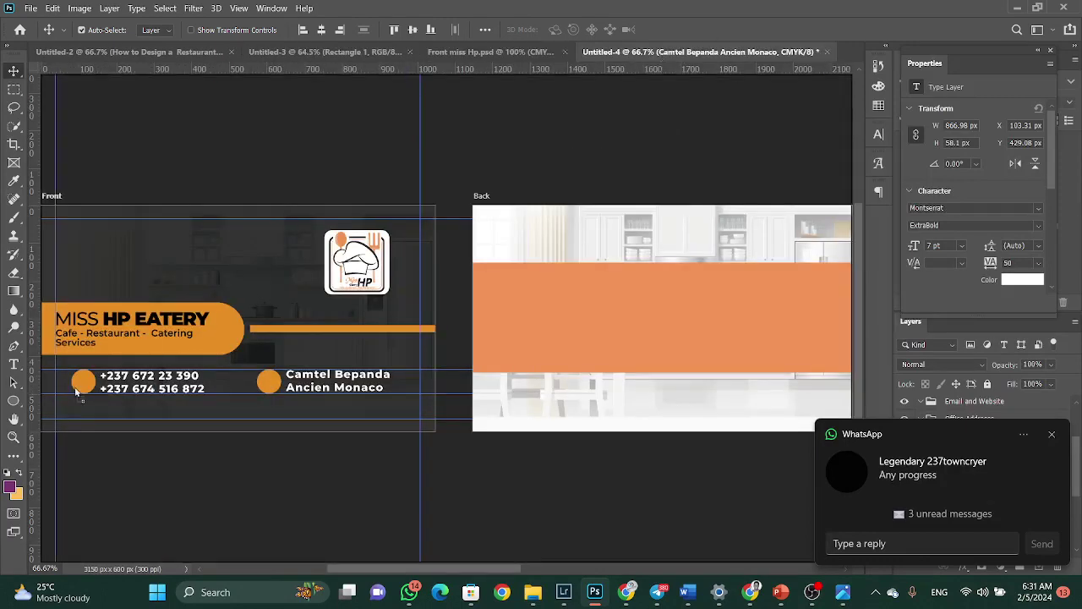
left_click_drag(77, 389, 80, 384)
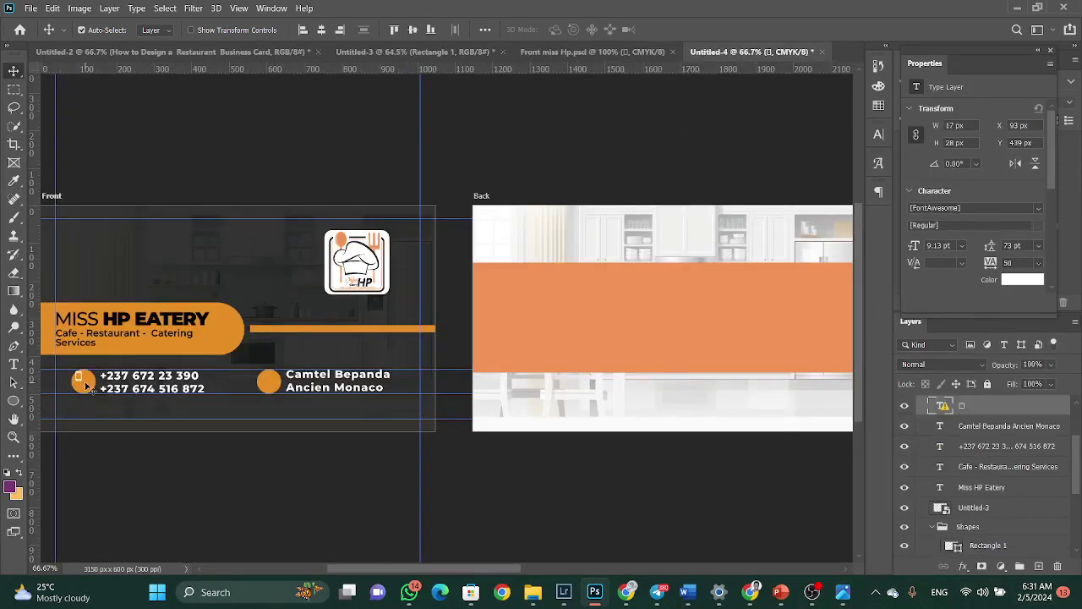
Enlarge the phone icon to about 134%, accepting existing pixel data for the missing FontAwesome font, and centre it in its circle.
key("ctrl+t")
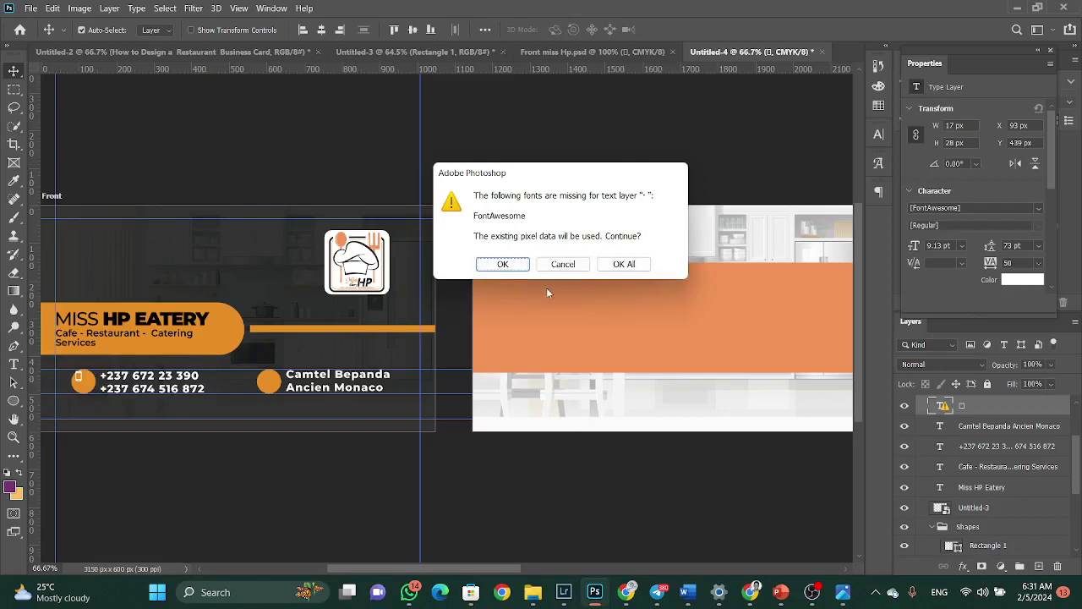
left_click(624, 264)
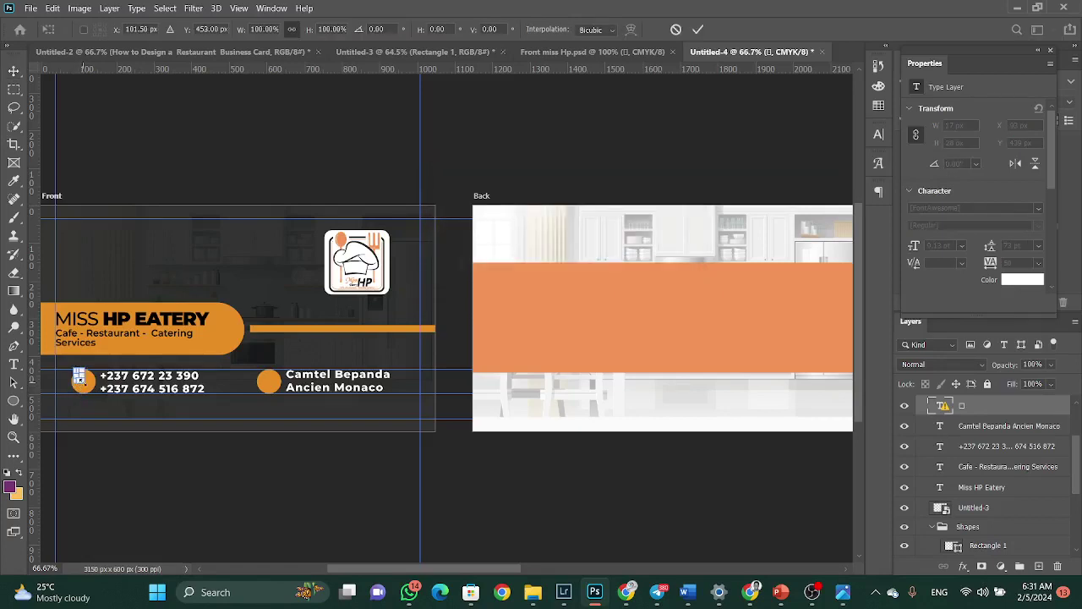
left_click_drag(84, 384, 89, 390)
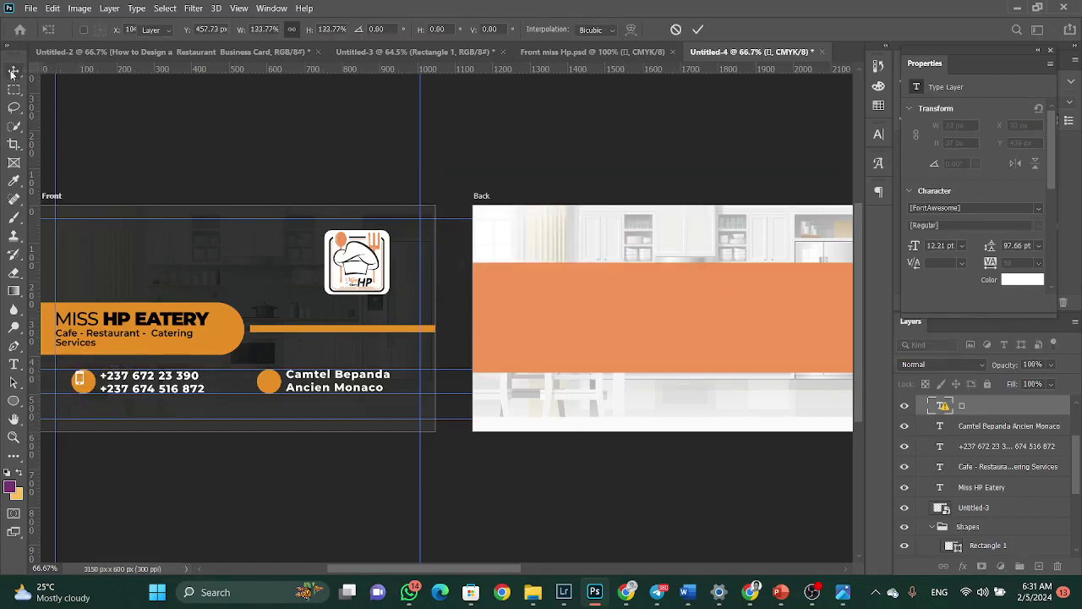
key("Return")
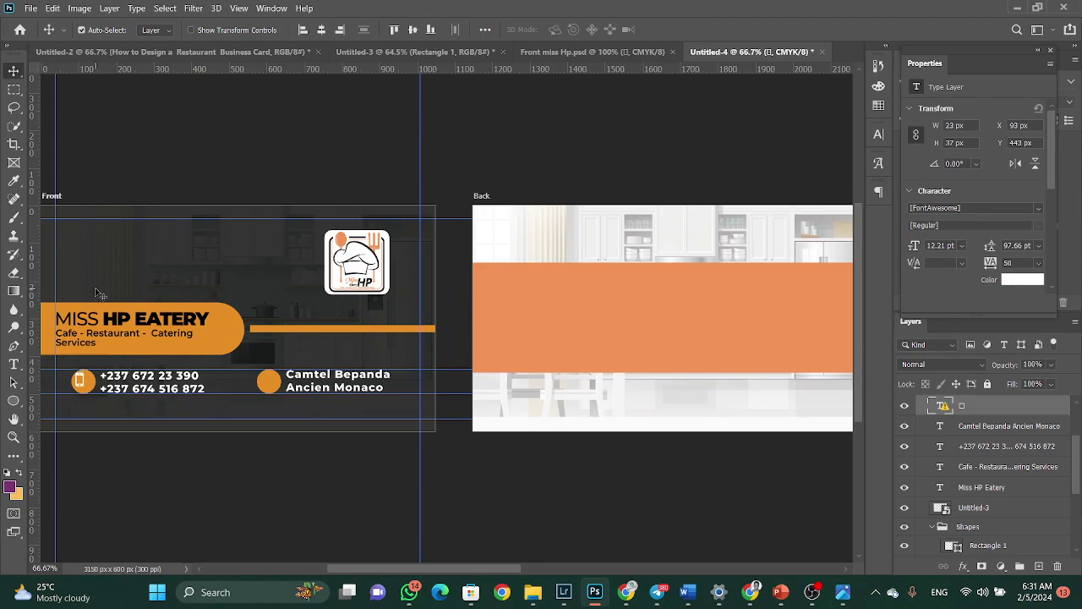
key("Right")
key("Right")
key("Right")
Copy the white house icon from Front miss Hp.psd onto the orange circle beside the address text.
left_click(31, 8)
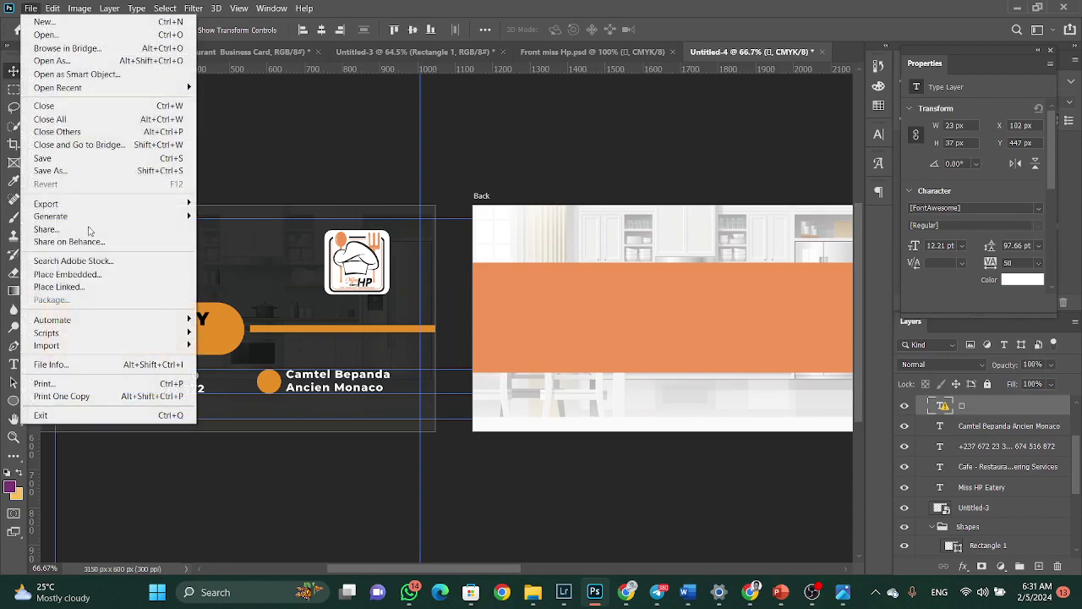
left_click(541, 53)
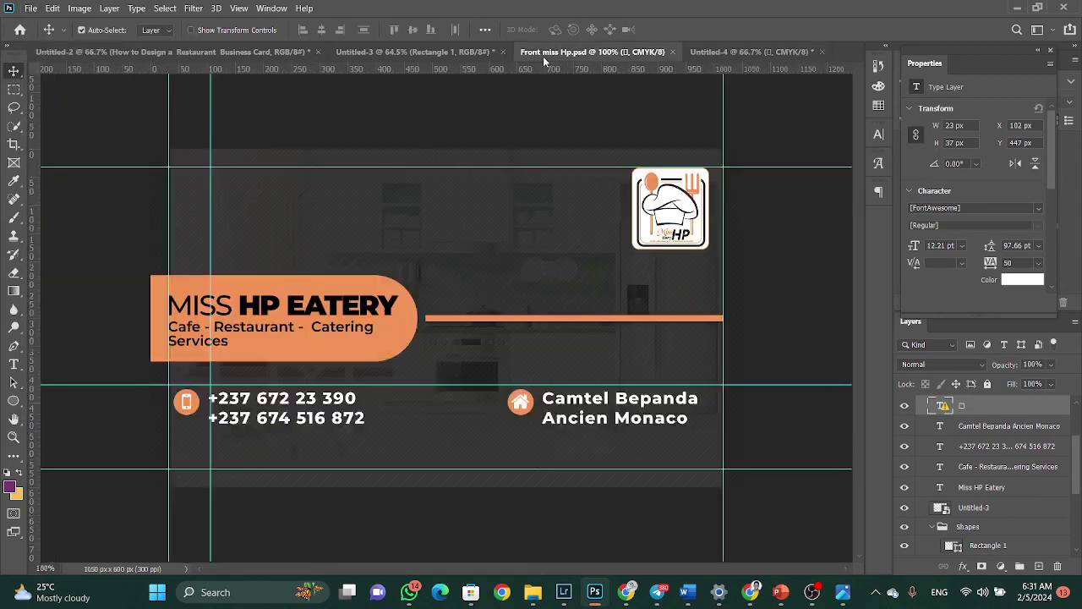
left_click_drag(532, 412, 267, 384)
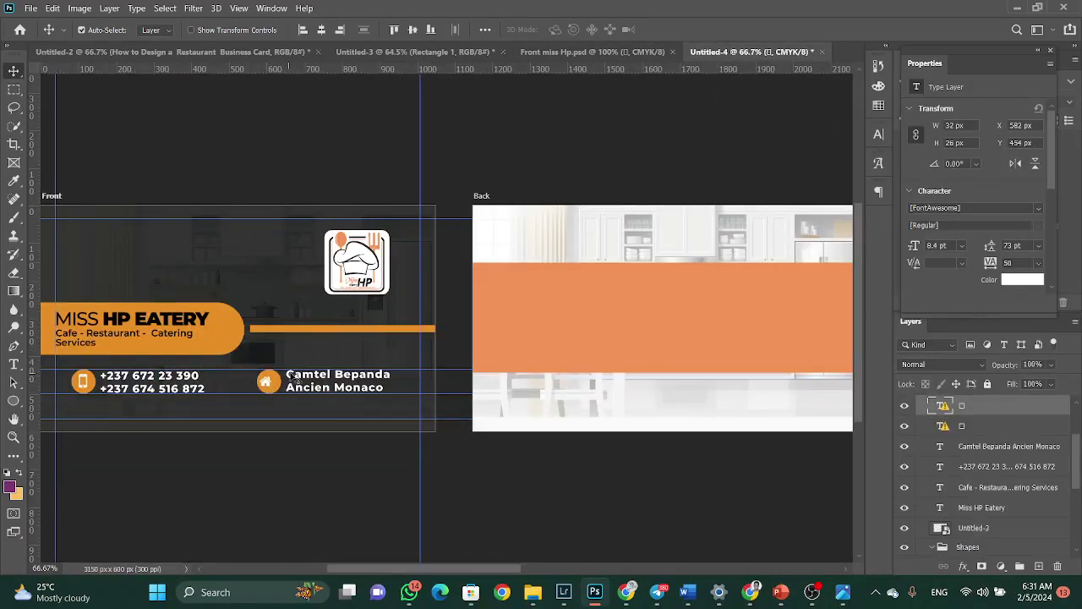
Enlarge the house icon to about 131%, accepting existing pixel data for the missing font, and centre it in its circle.
key("ctrl+t")
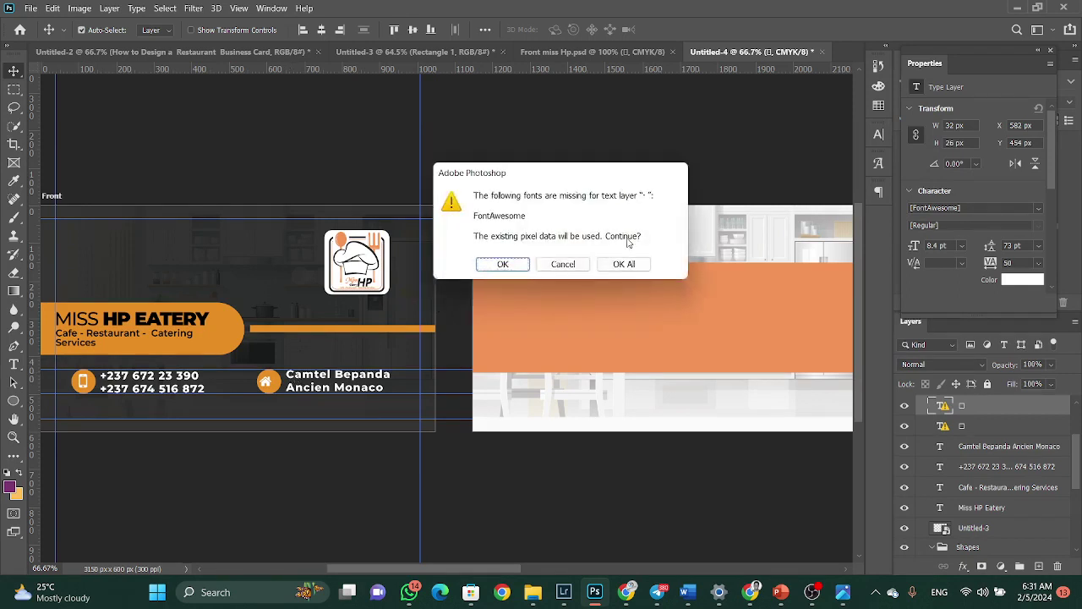
left_click(624, 264)
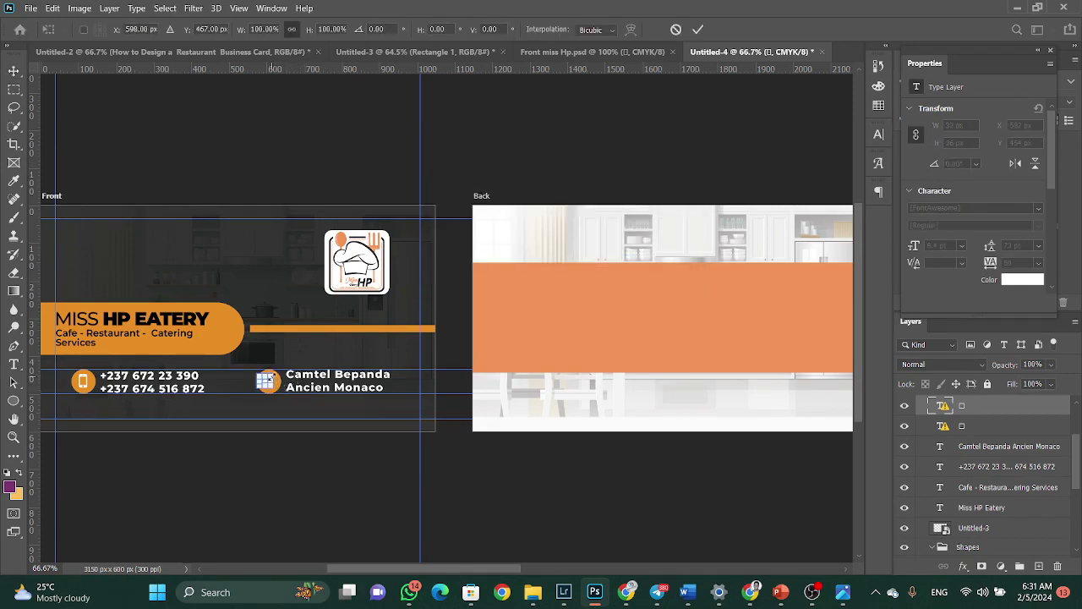
left_click_drag(278, 372, 275, 371)
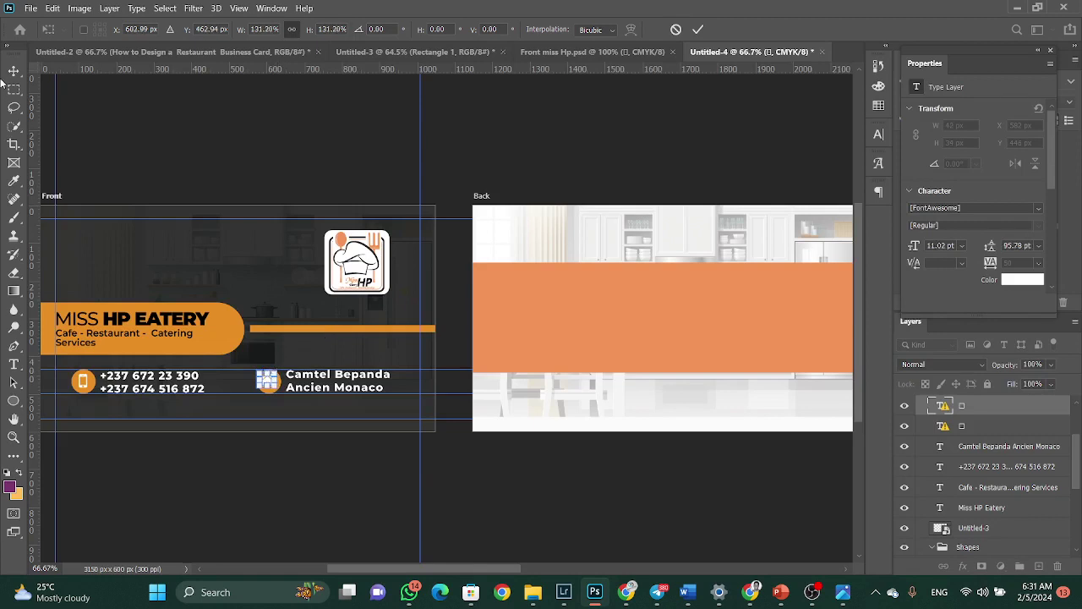
key("Return")
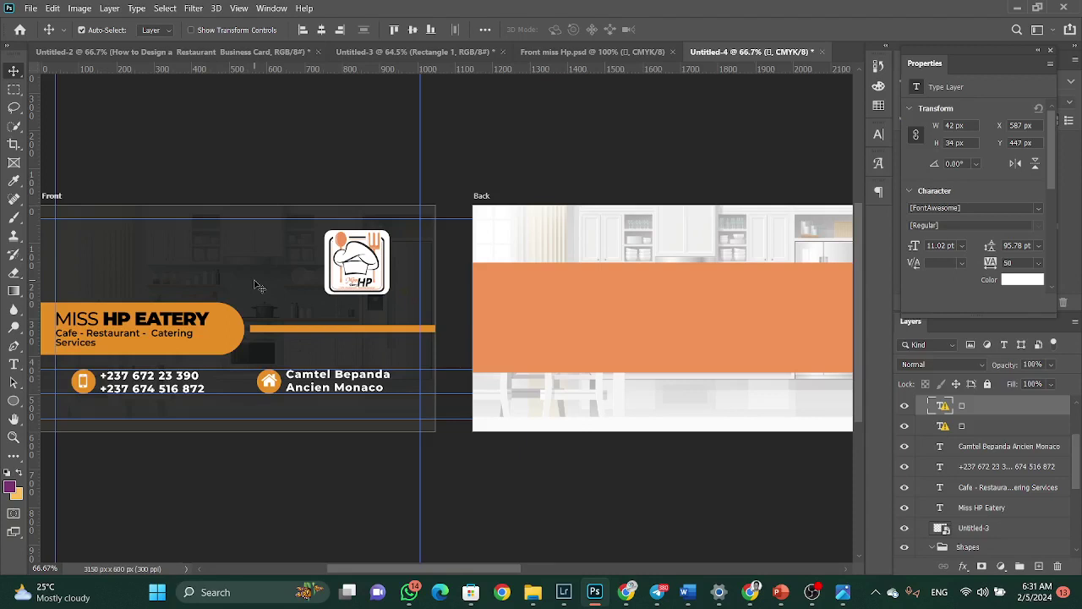
Duplicate the Cafe - Restaurant - Catering Services tagline and move the copy onto the Back artboard's orange rectangle.
scroll(347, 566, "left", 3)
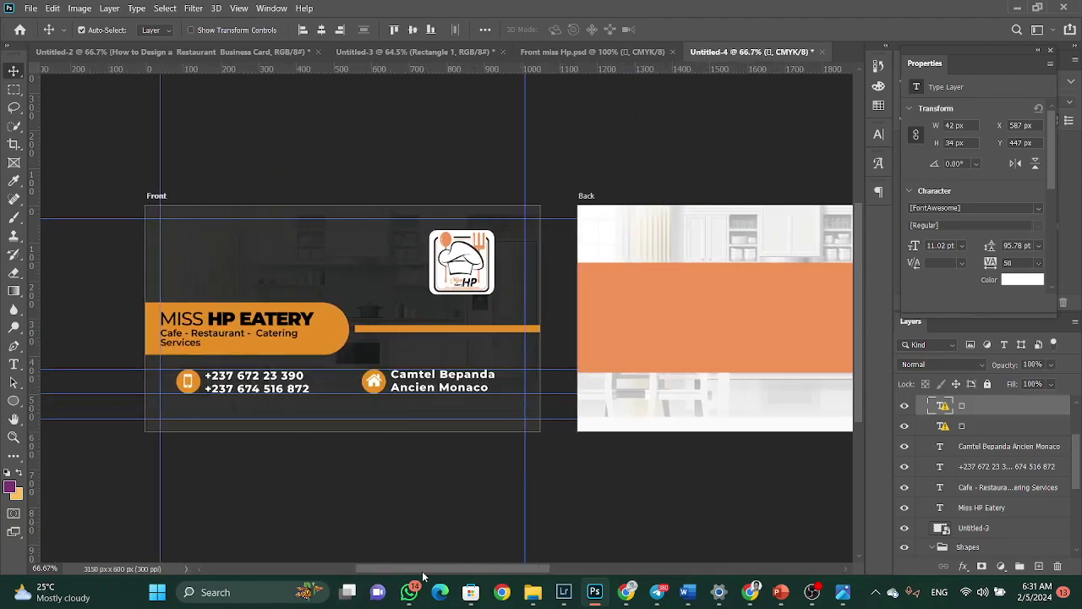
left_click_drag(423, 572, 471, 568)
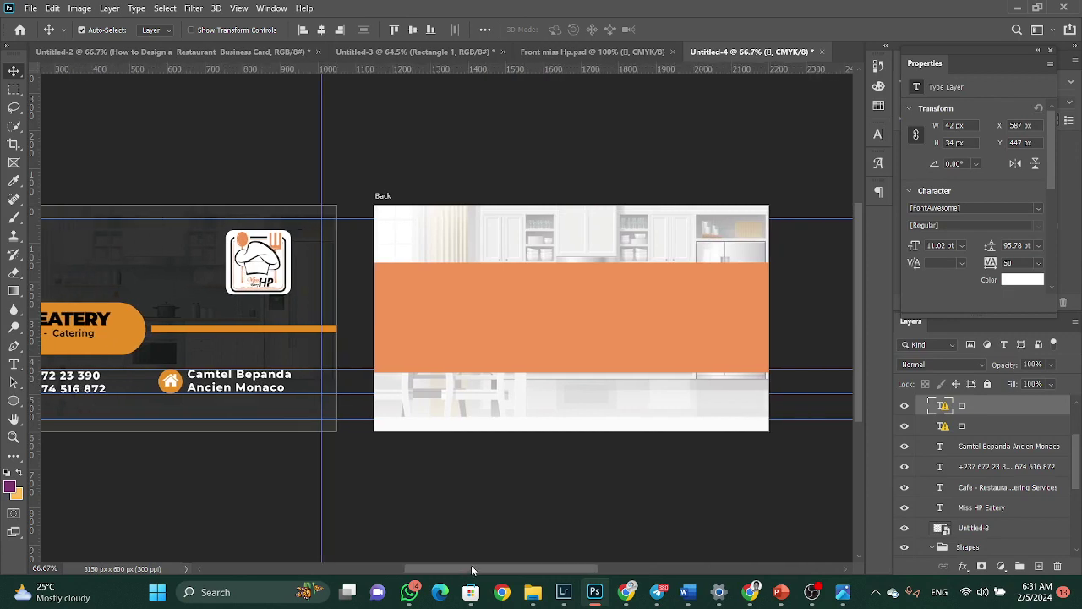
left_click(88, 340)
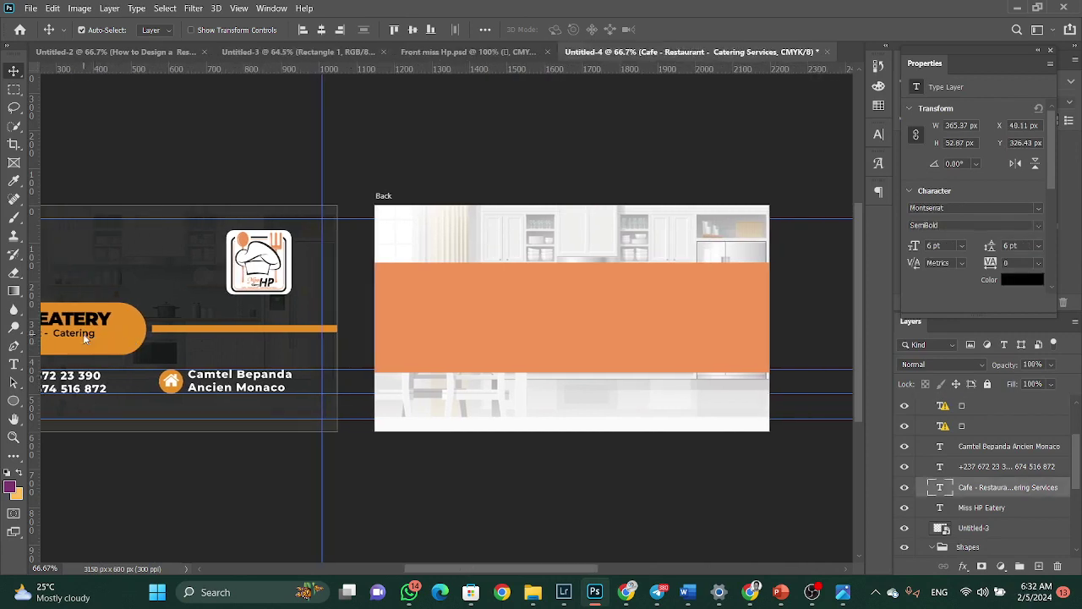
key("ctrl+j")
left_click_drag(90, 336, 636, 308)
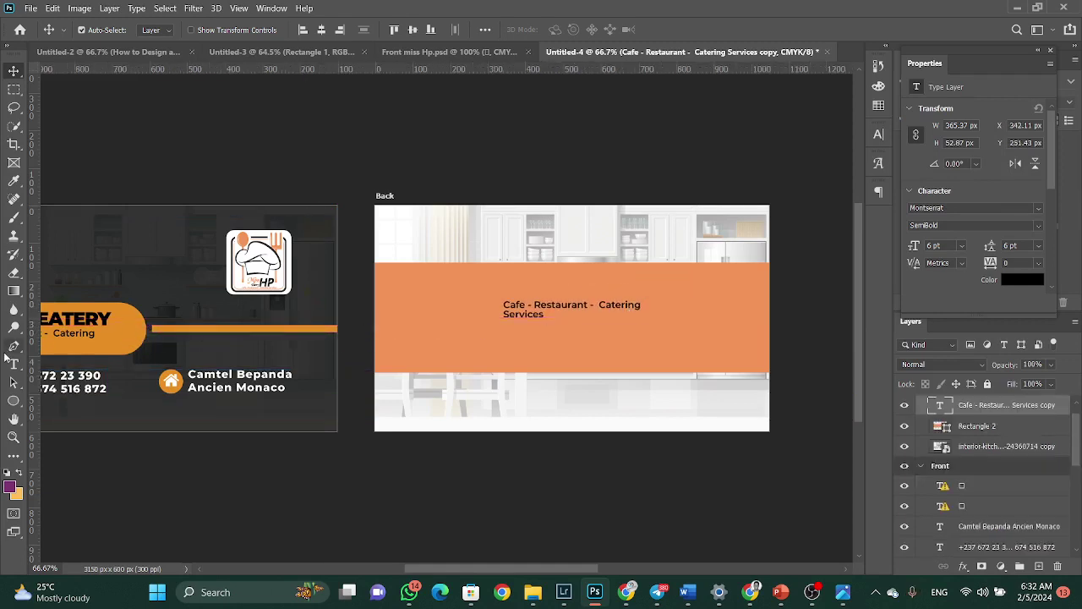
Remove the line break before Services so the Back artboard's tagline runs on a single line.
key("t")
left_click(505, 315)
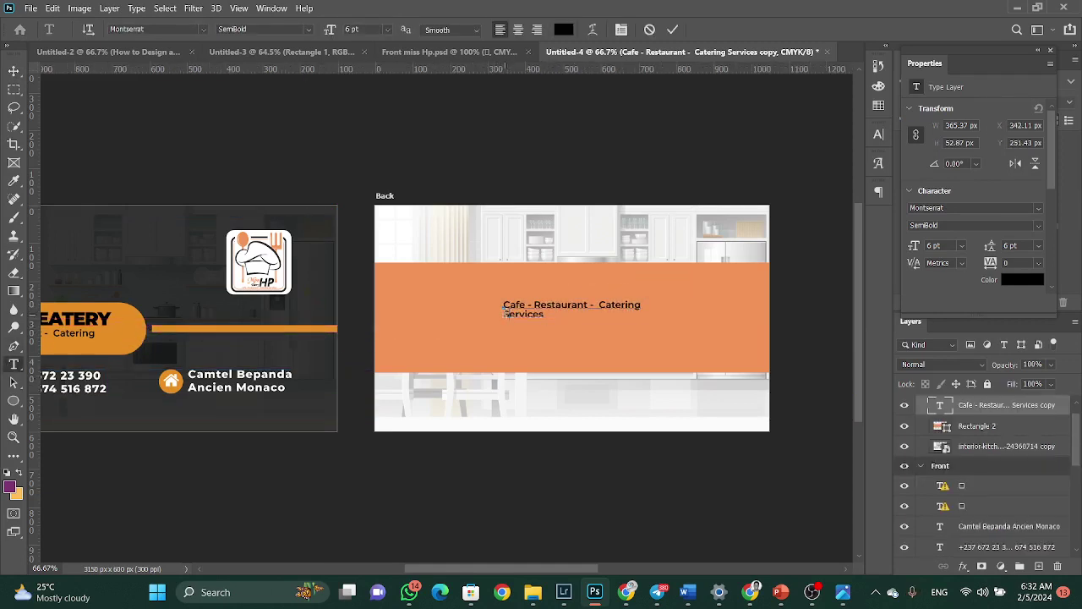
key("BackSpace")
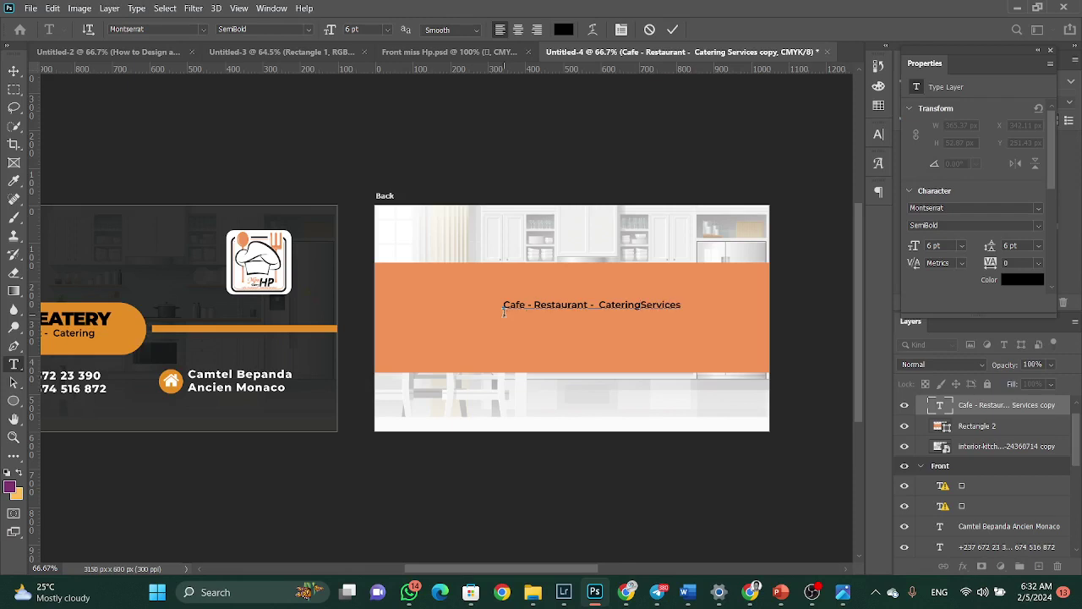
left_click(13, 70)
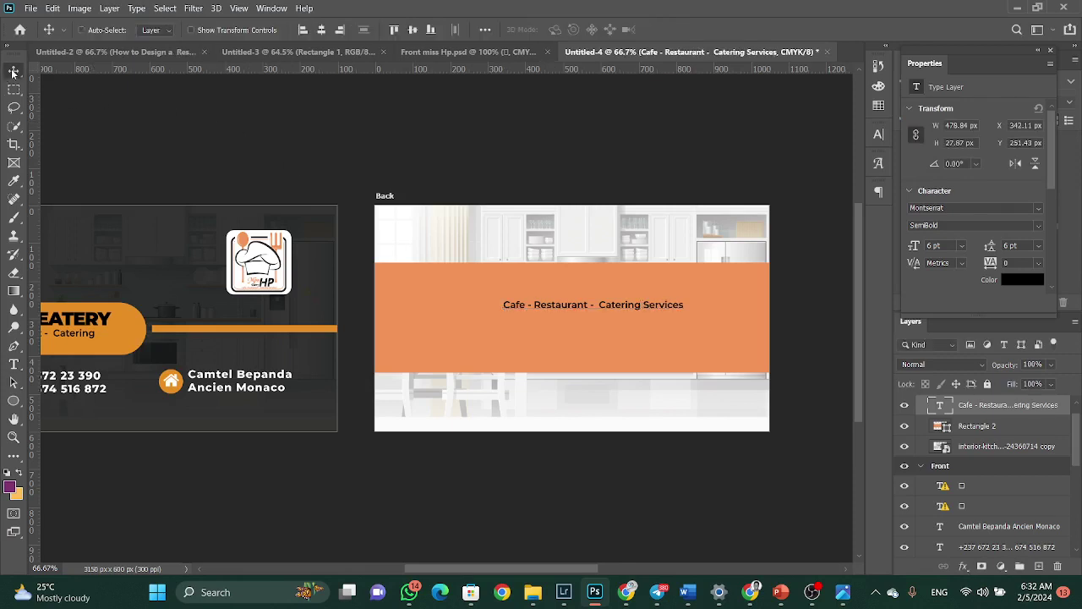
Enlarge the single-line tagline to about 11.22 pt so it spans most of the orange rectangle, and move it towards the rectangle's upper edge.
key("ctrl+t")
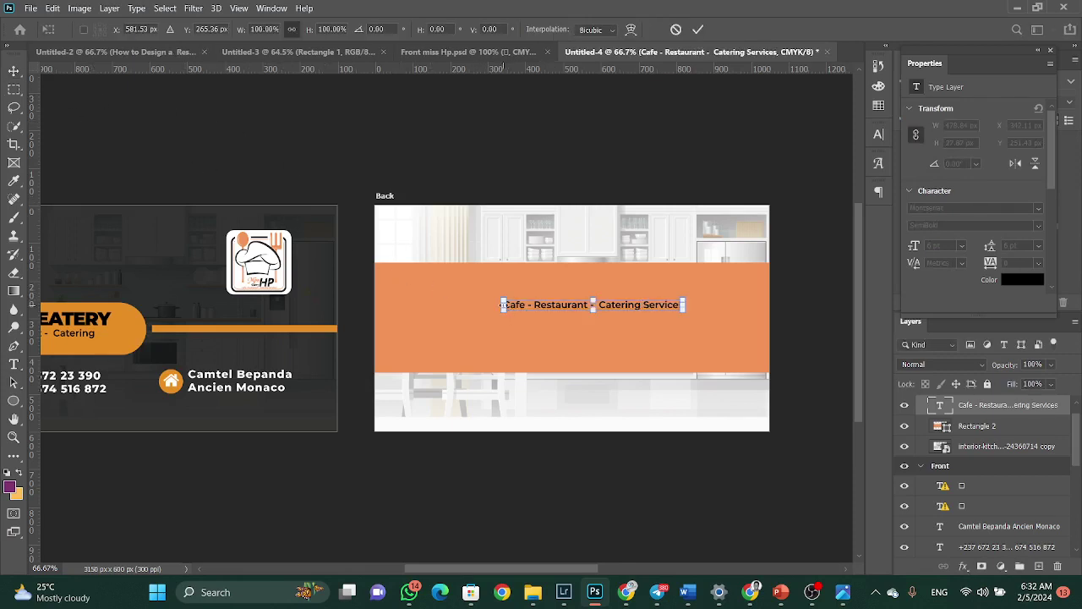
left_click_drag(499, 304, 406, 304)
left_click_drag(682, 305, 743, 305)
key("Return")
key("v")
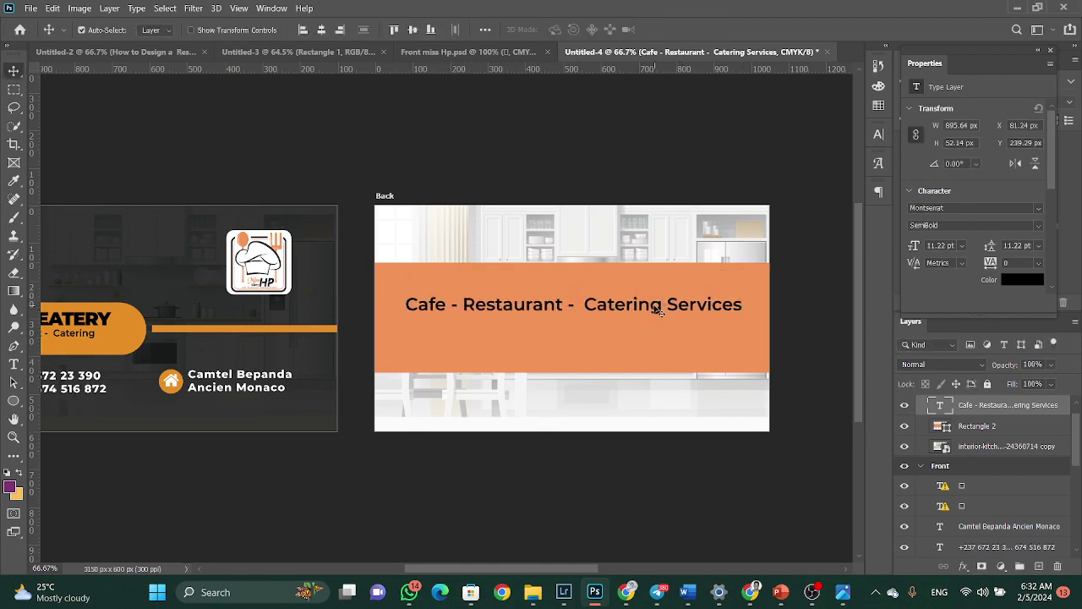
left_click_drag(671, 302, 658, 296)
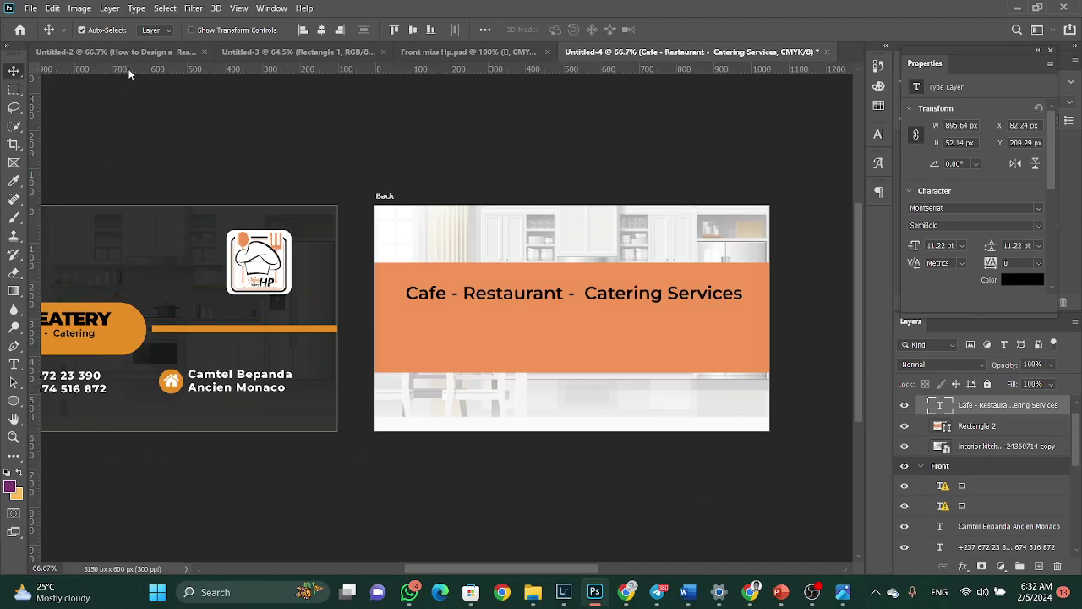
Place four guides just inside the Back artboard's edges as margins, and shift the tagline slightly down.
left_click_drag(130, 75, 209, 223)
left_click_drag(32, 309, 392, 326)
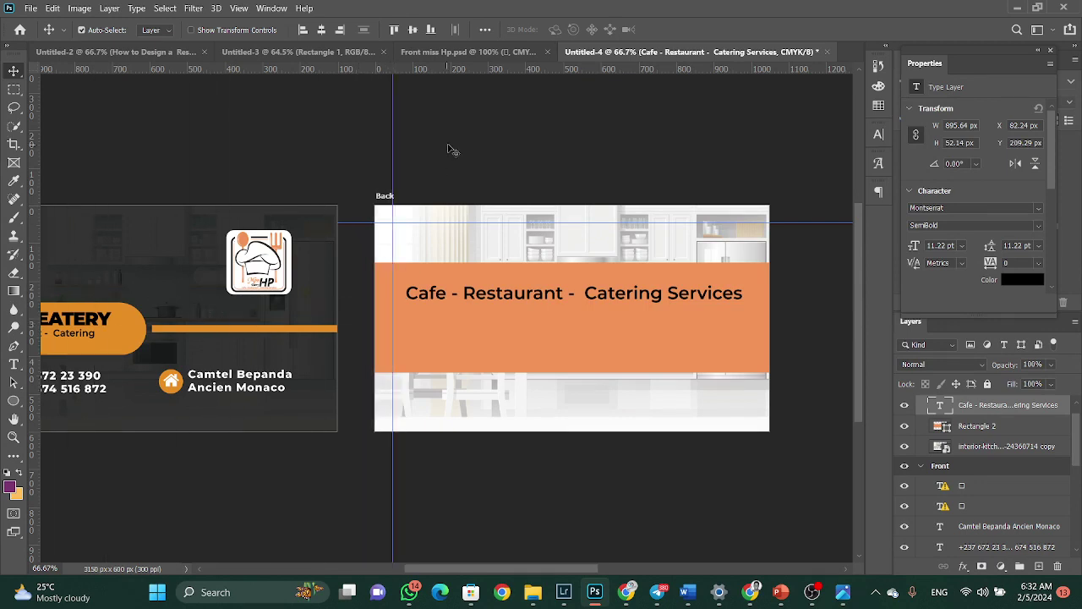
left_click_drag(443, 69, 459, 414)
left_click_drag(34, 336, 752, 282)
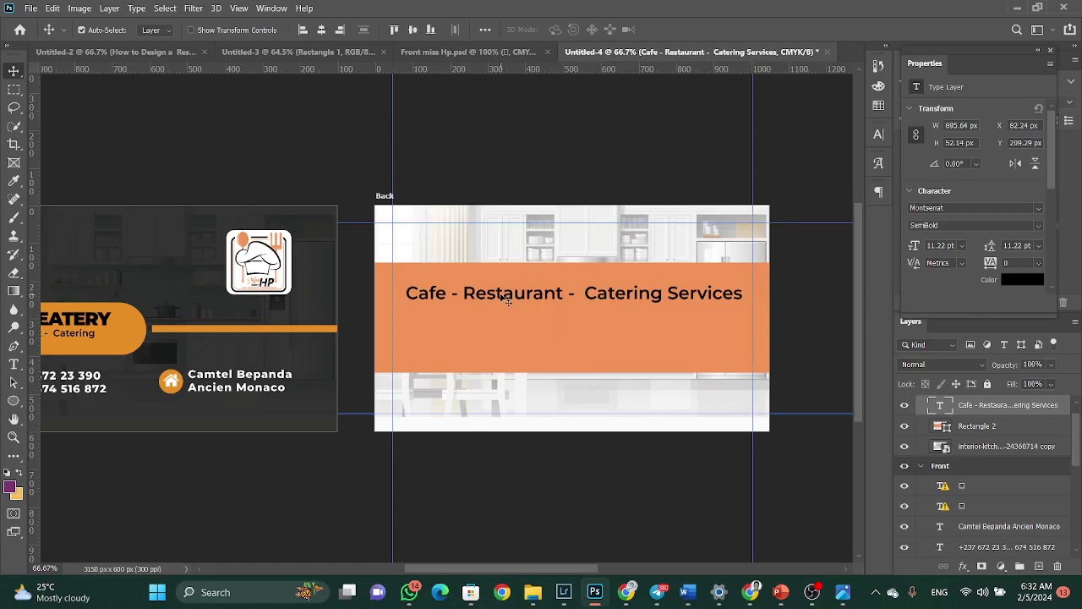
left_click_drag(506, 300, 505, 306)
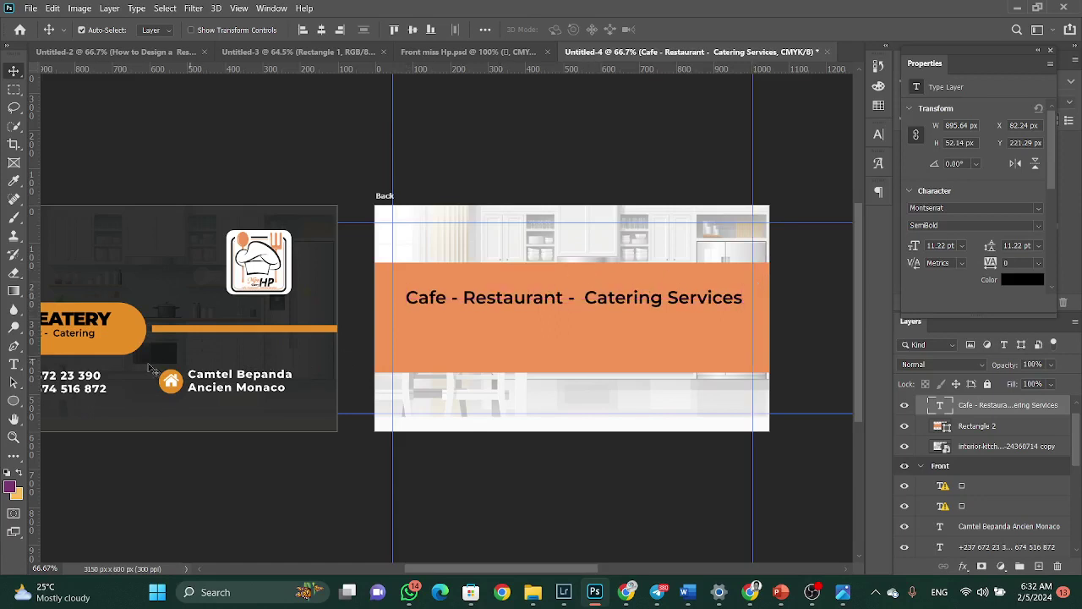
Check the reference card image and add a two-line text "mon - Sat" / "8am - 11am" below Cafe on the orange rectangle.
left_click(14, 363)
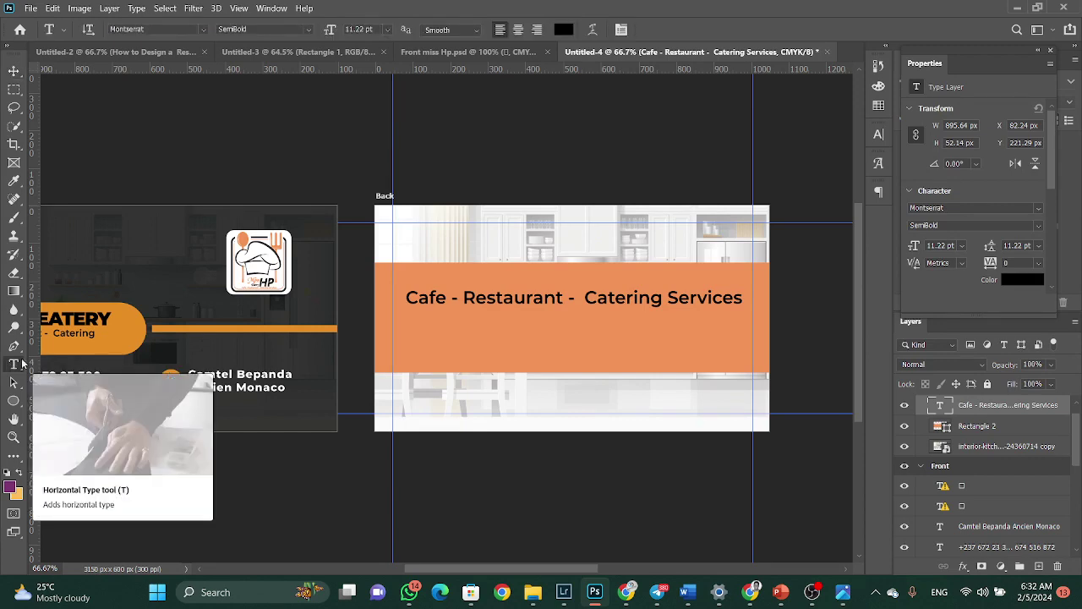
left_click(839, 595)
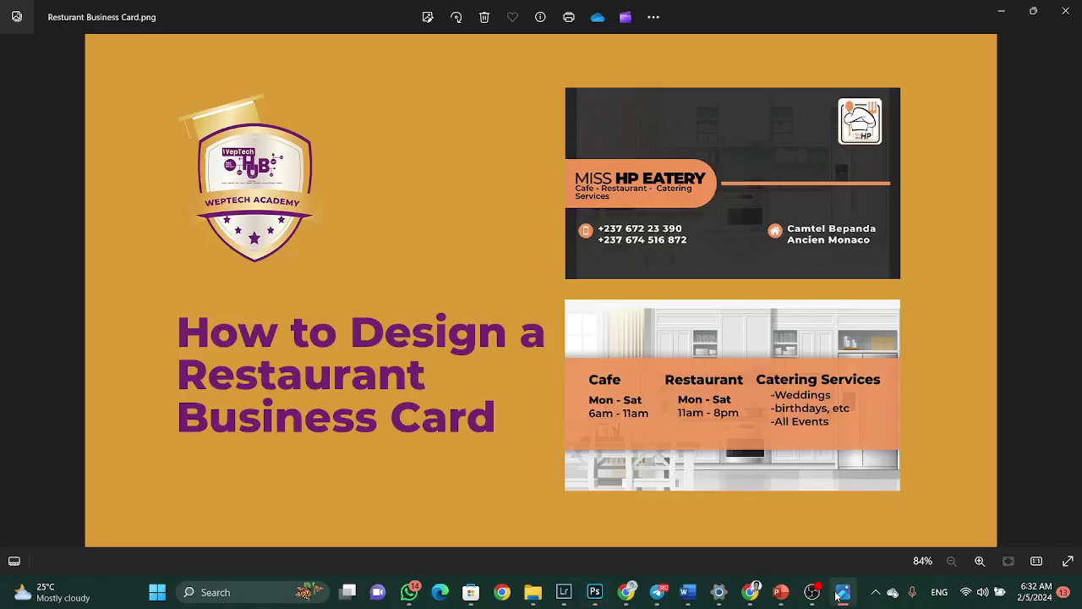
left_click(839, 595)
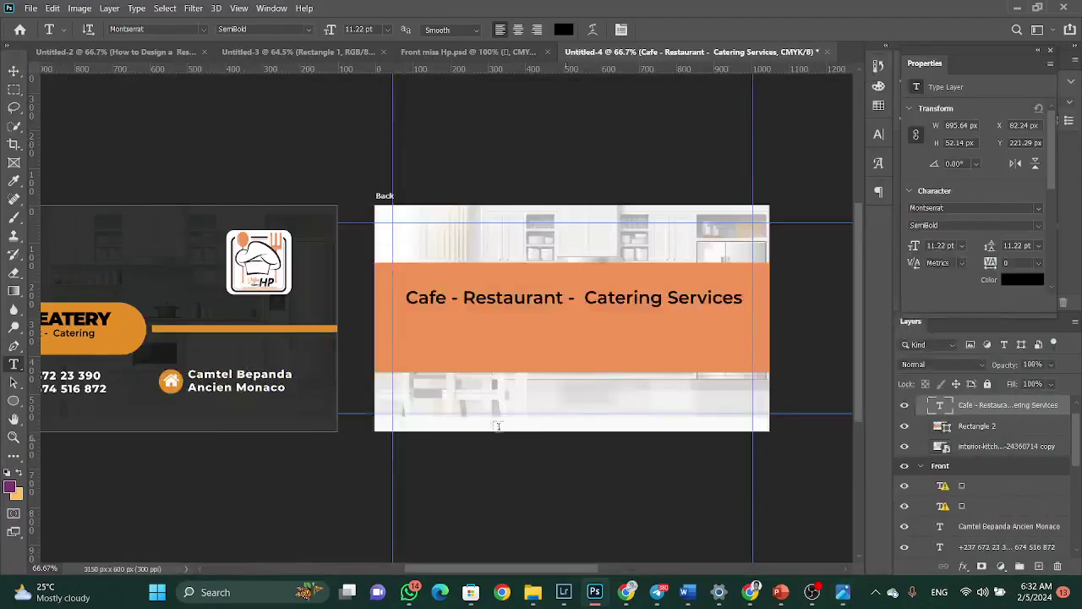
left_click(433, 328)
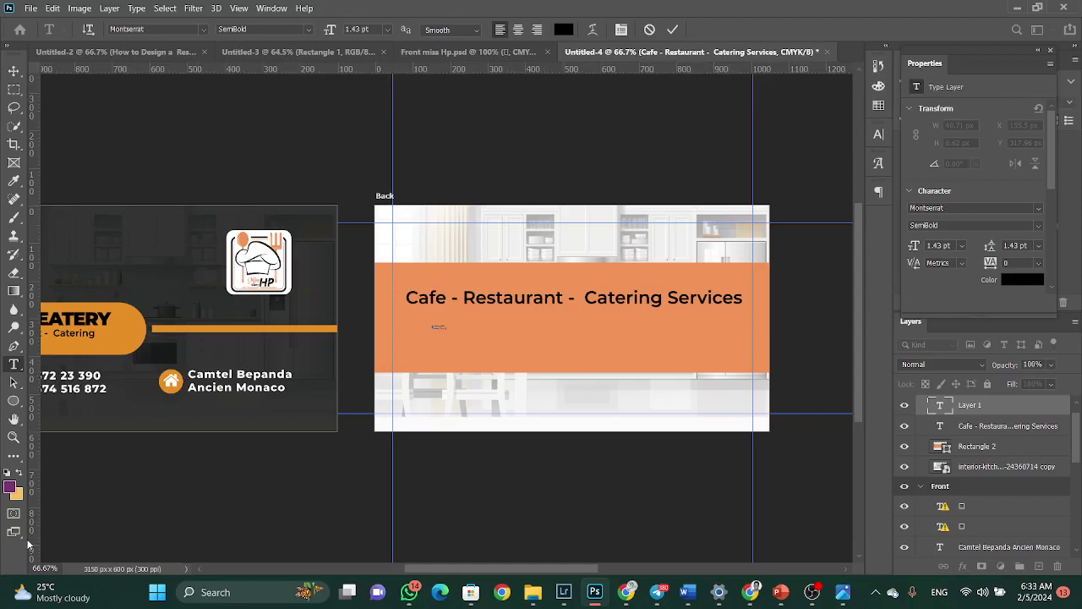
left_click(14, 70)
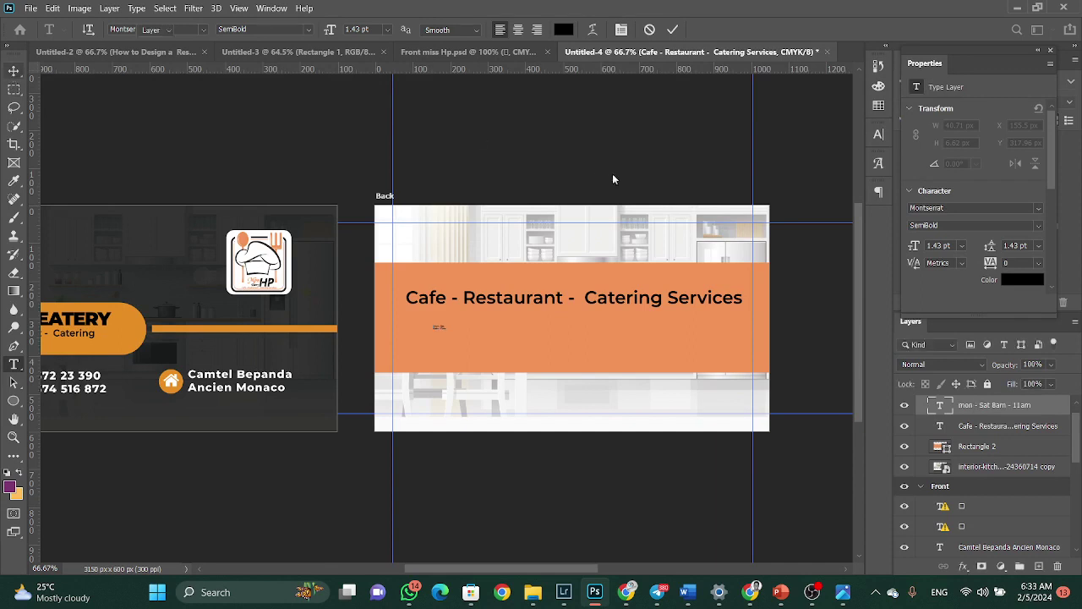
Set the opening-hours text to a font size of 6 pt and a leading of 6 pt.
left_click(962, 245)
left_click(946, 277)
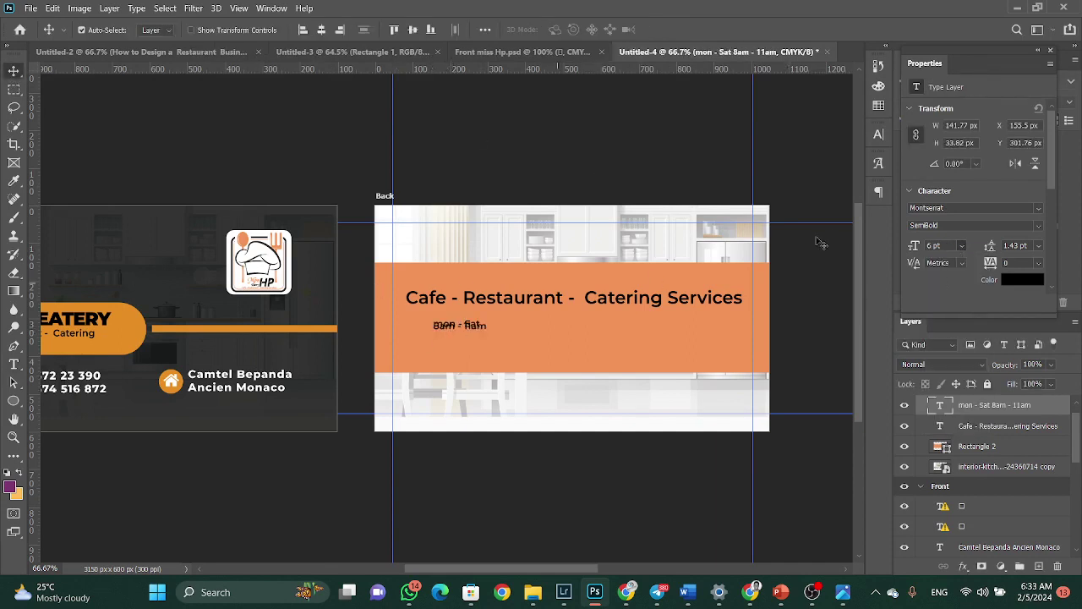
left_click(1040, 245)
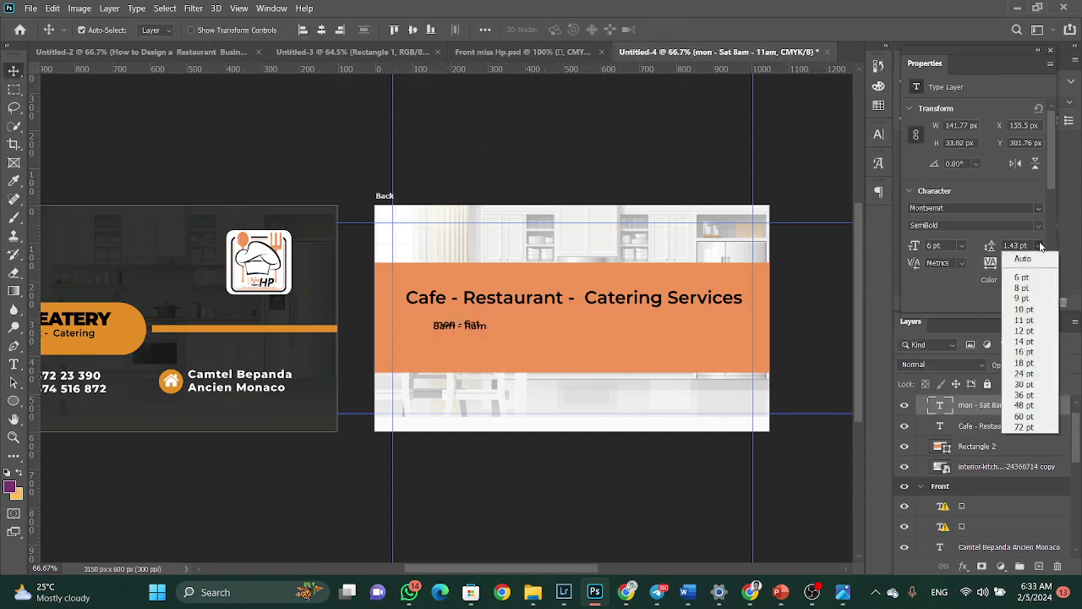
left_click(1042, 278)
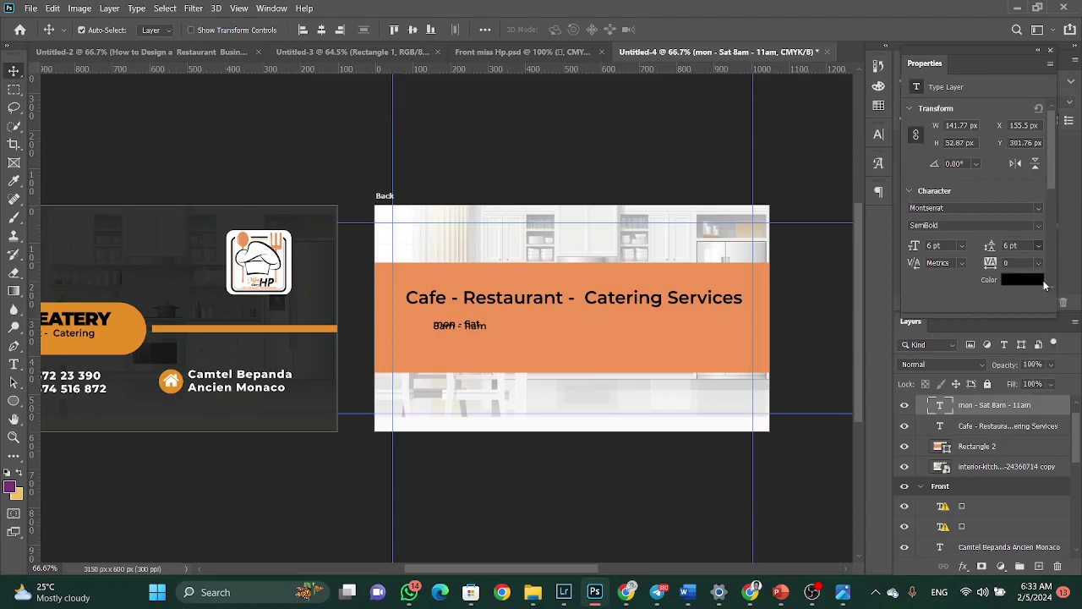
Set the "mon - Sat" line of the opening-hours text to Montserrat ExtraBold.
left_click(13, 365)
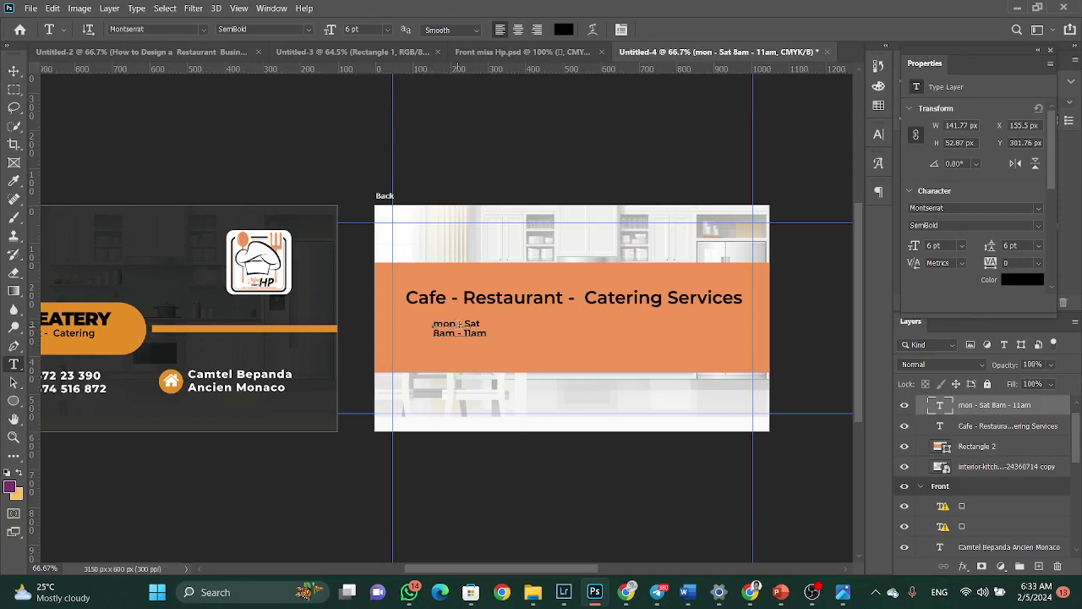
left_click(479, 323)
left_click_drag(481, 323, 430, 322)
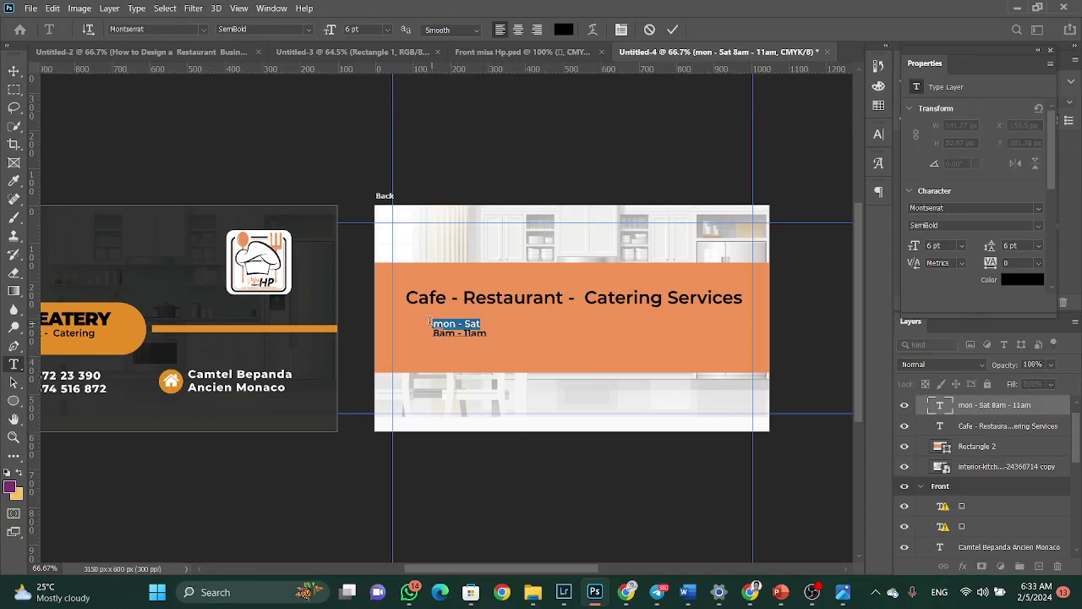
left_click(1039, 224)
left_click(939, 411)
key("ctrl+Return")
Enlarge the hours text to about 7.71 pt, aligned with Cafe's left edge, and place two copies under Restaurant and Catering Services.
key("ctrl+t")
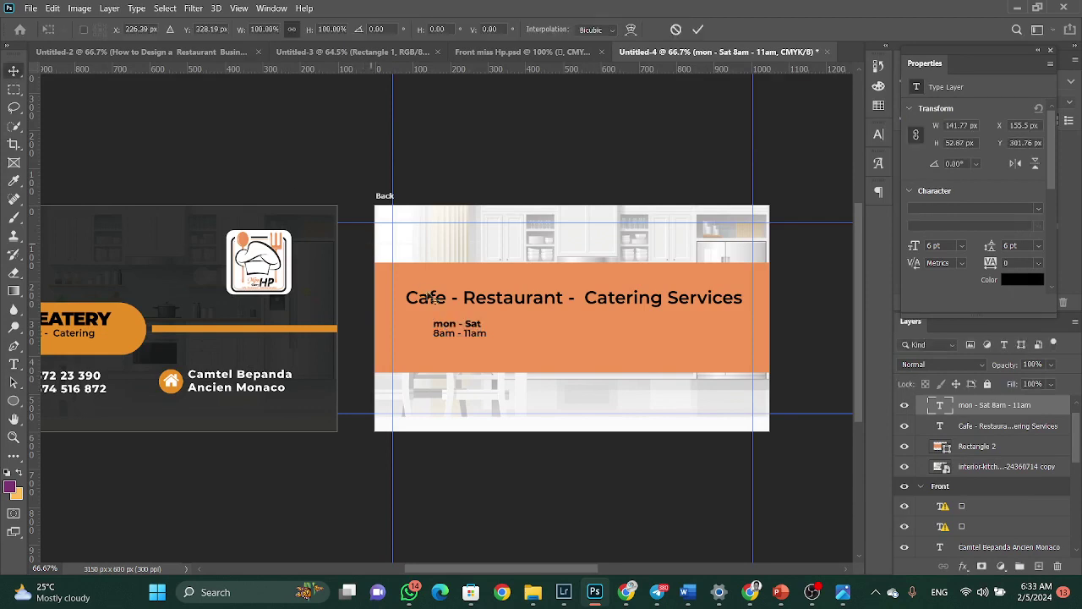
left_click_drag(417, 325, 411, 326)
key("Return")
left_click_drag(476, 331, 666, 342)
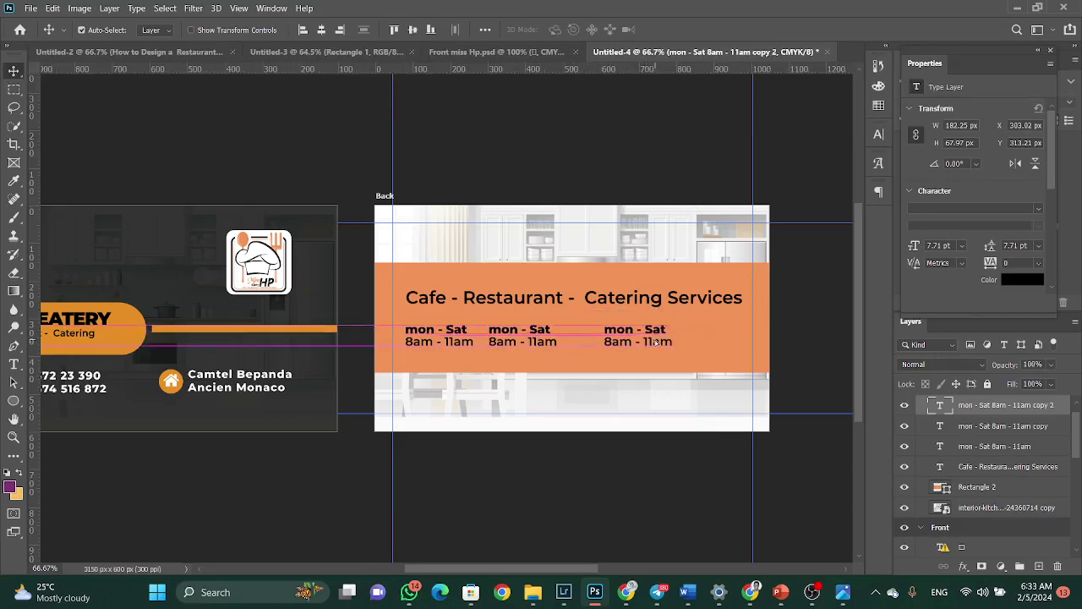
Check the reference card image and change the hours under Restaurant to "11am - 8pm".
key("t")
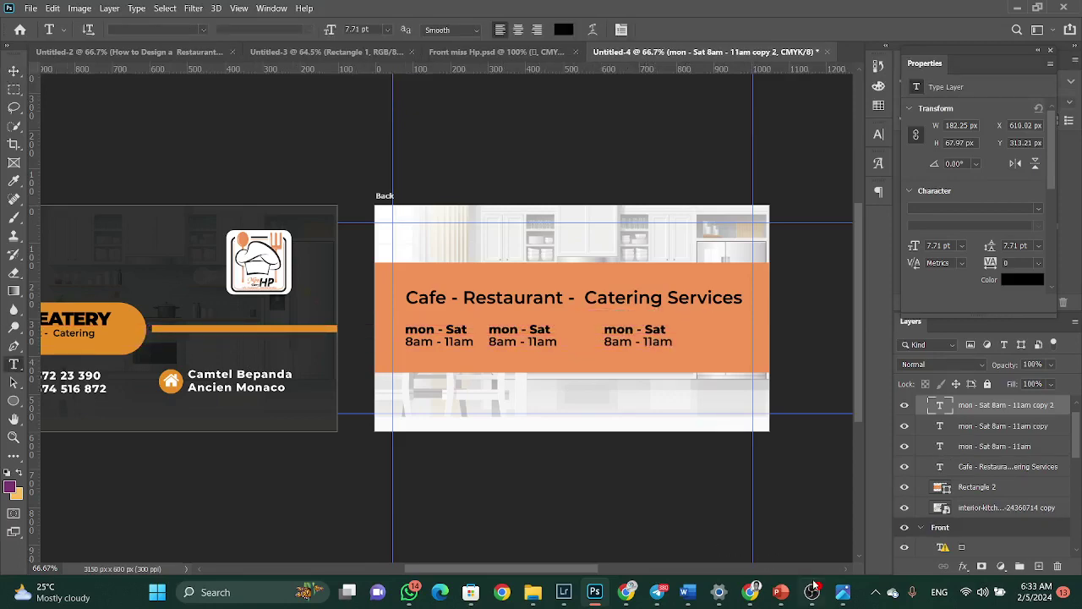
left_click(838, 594)
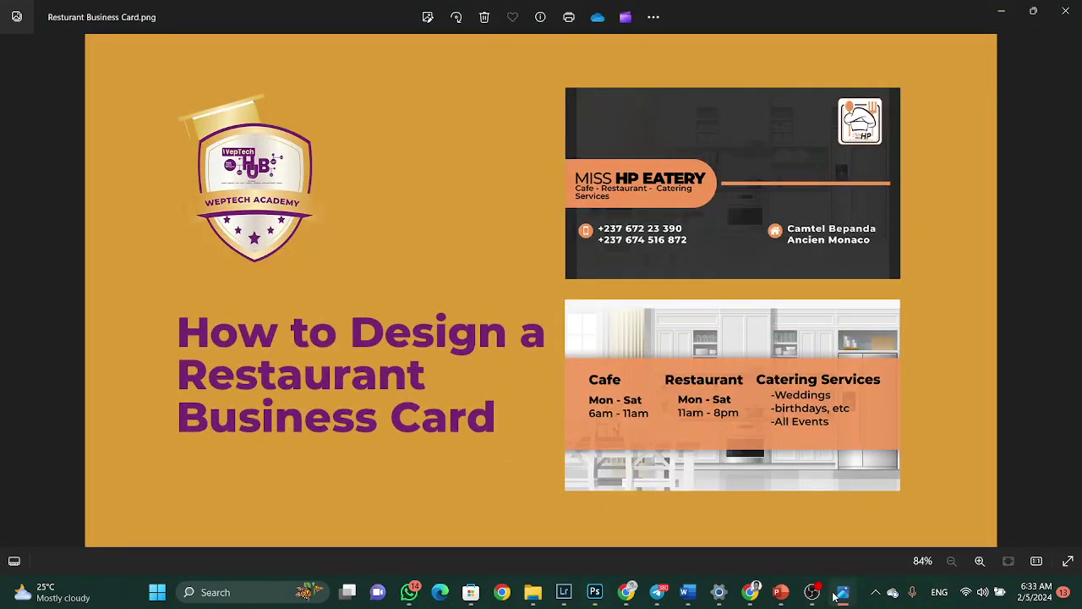
left_click(839, 594)
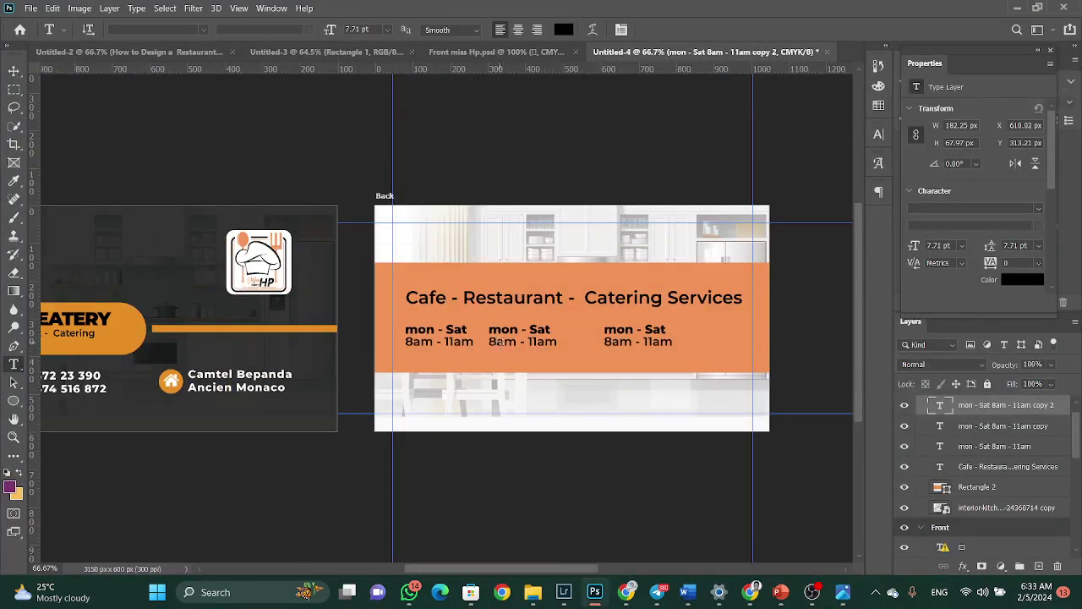
left_click_drag(524, 340, 456, 343)
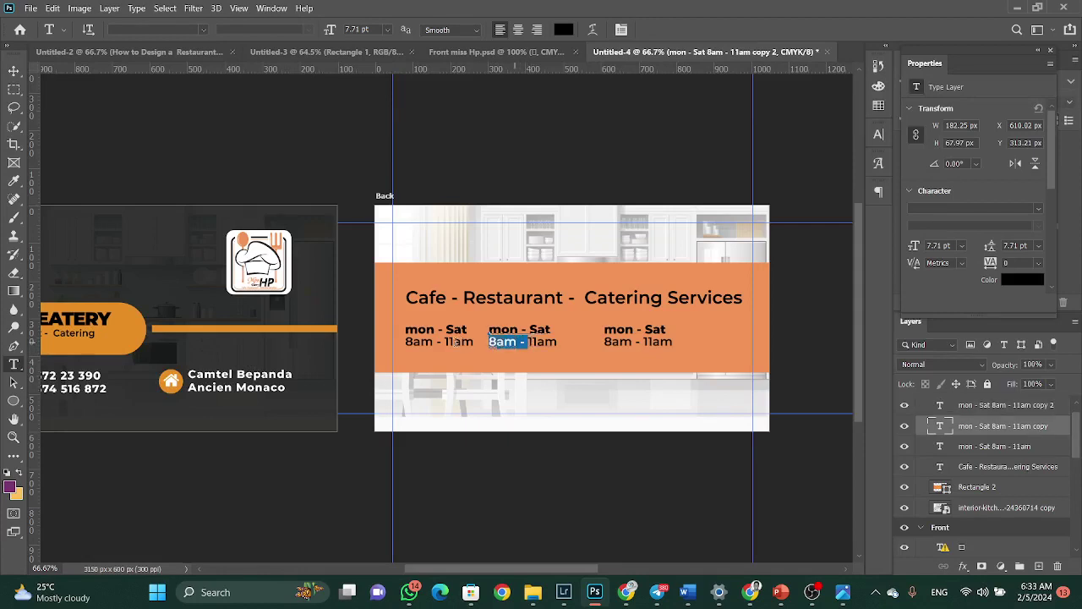
key("BackSpace")
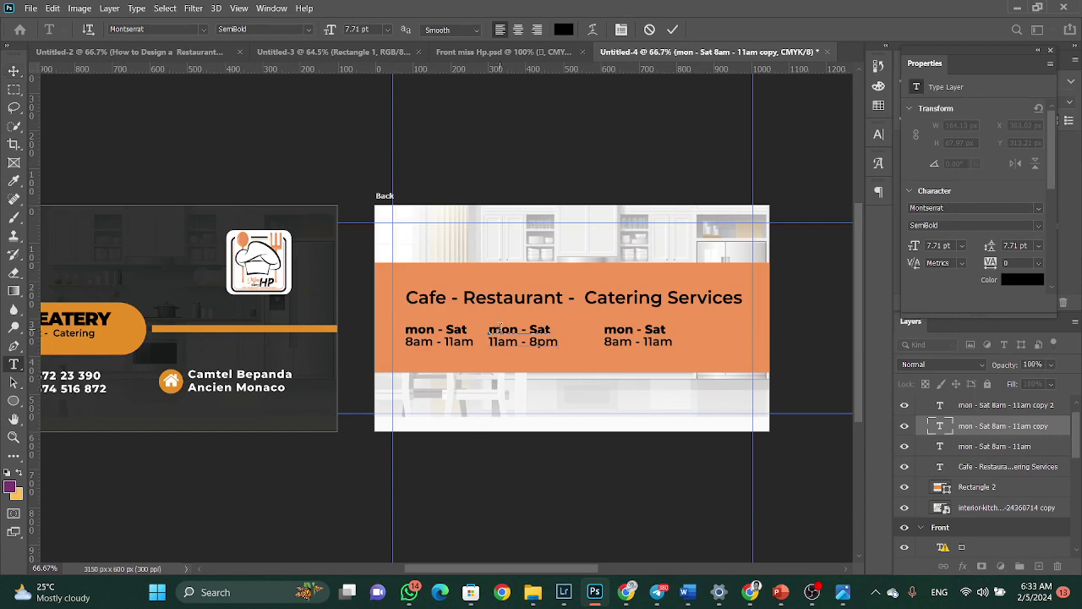
Capitalise the first letter of the day line under Restaurant so it reads "Mon - Sat".
left_click_drag(488, 329, 502, 330)
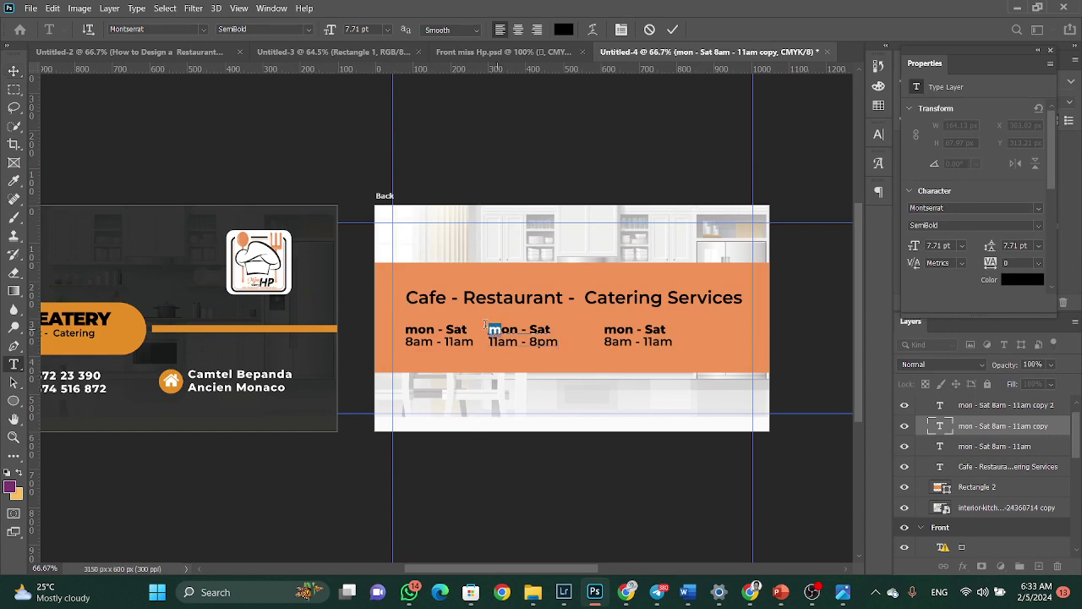
left_click(877, 135)
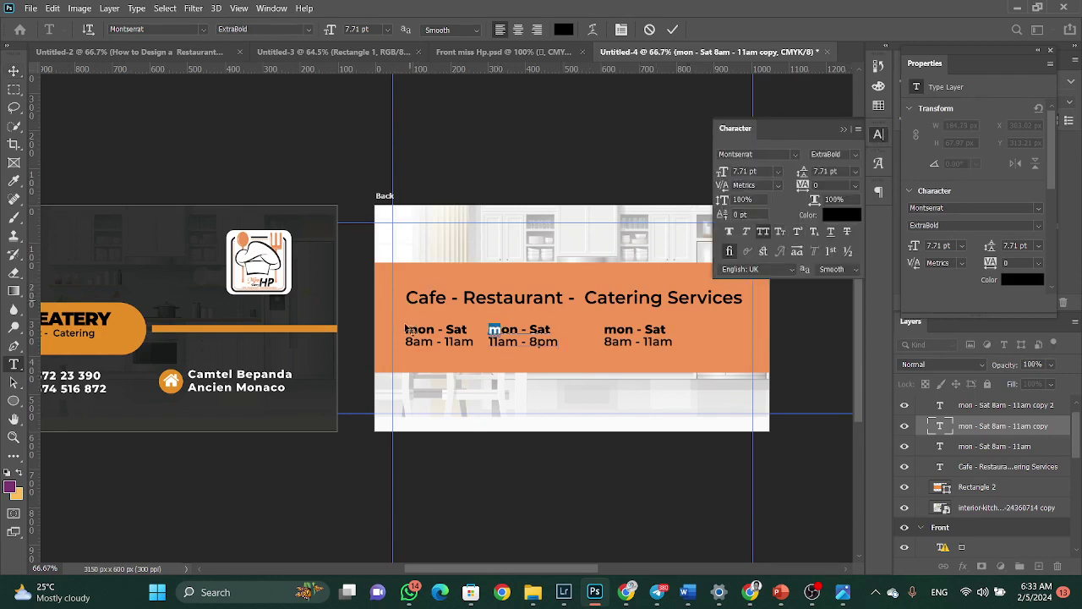
type("M")
key("ctrl+Return")
key("v")
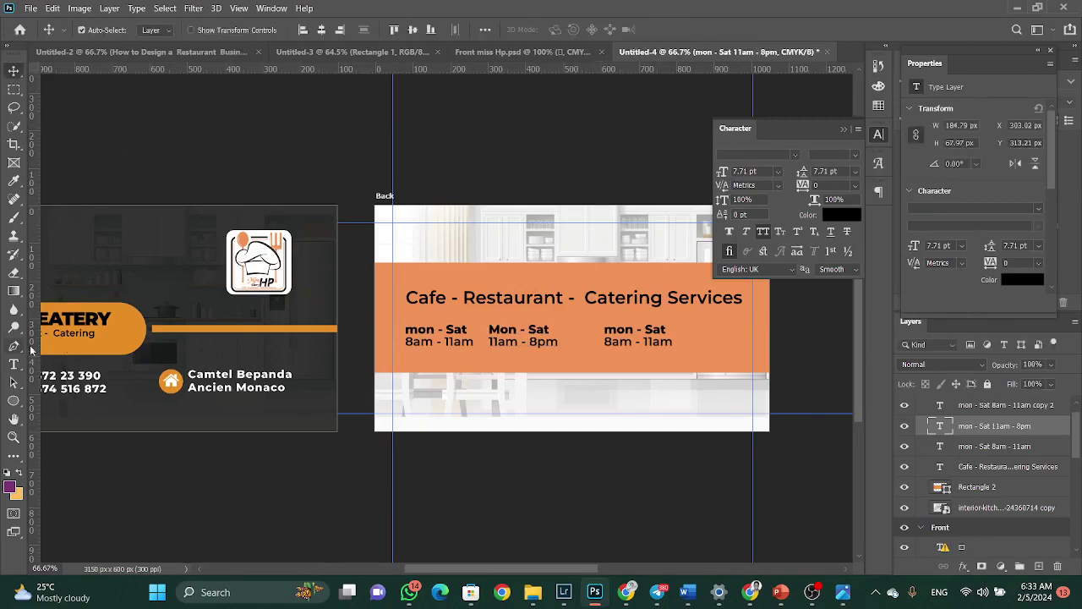
Check the reference card image and replace the text under Catering Services with three lines: "Weddings,", "Birthdays, etc" and "All Events".
left_click(835, 594)
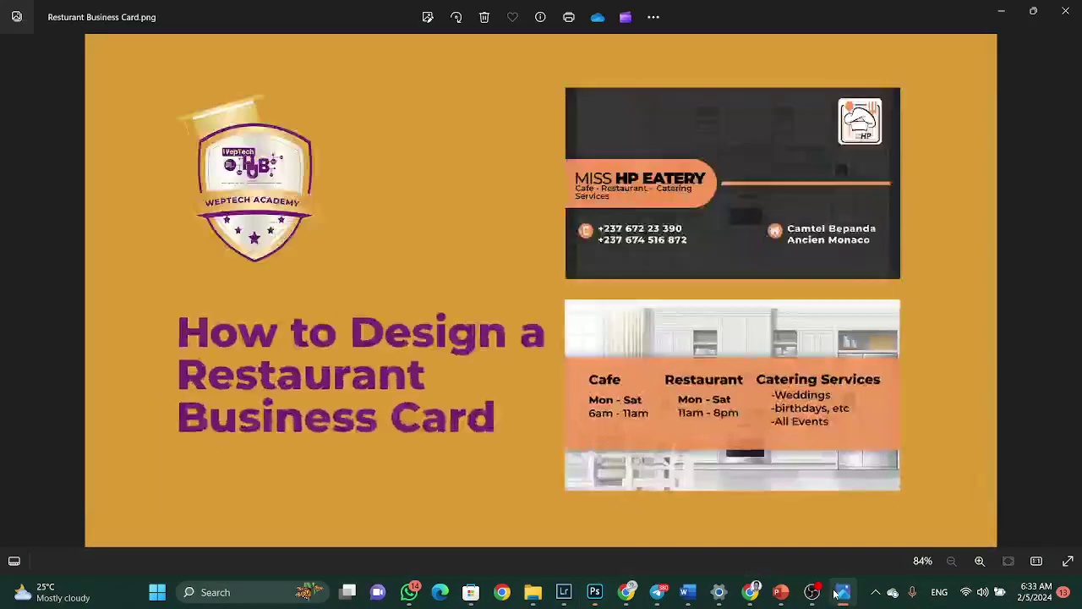
left_click(835, 590)
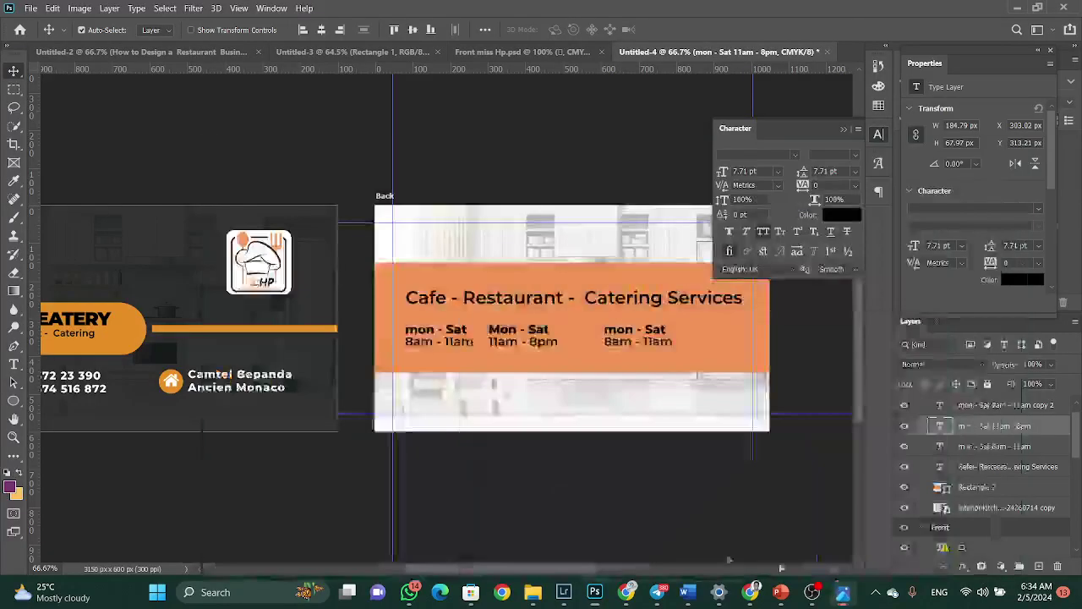
key("t")
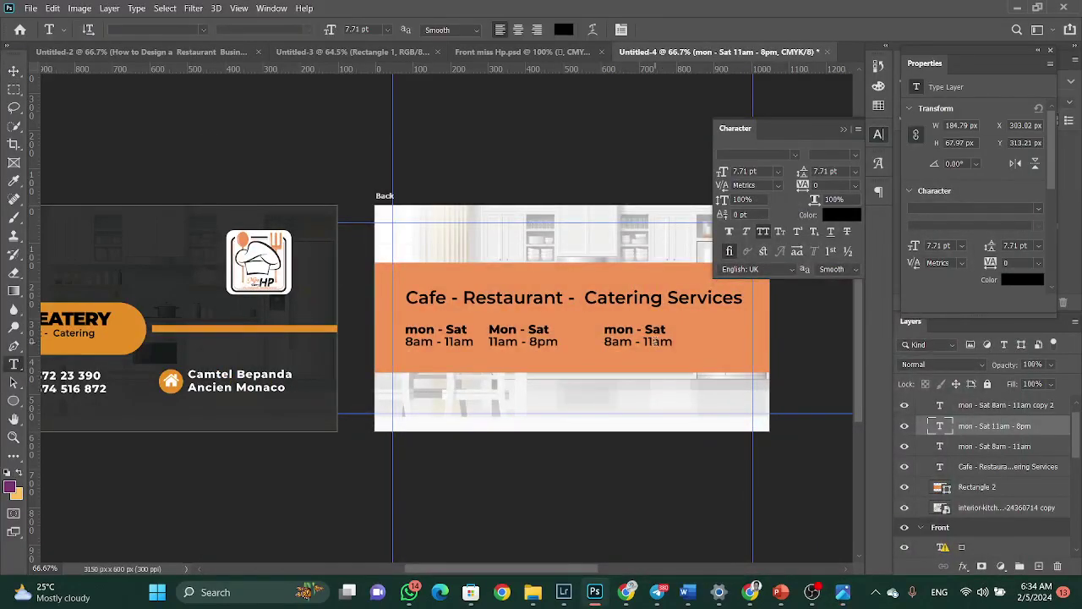
left_click(652, 342)
key("ctrl+a")
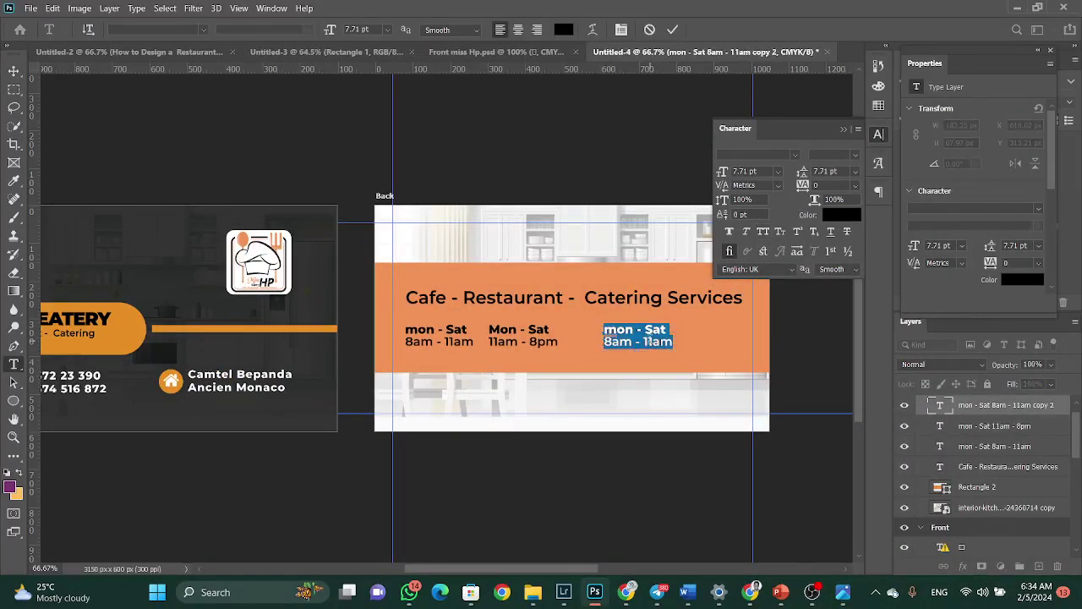
type("Weddings, ")
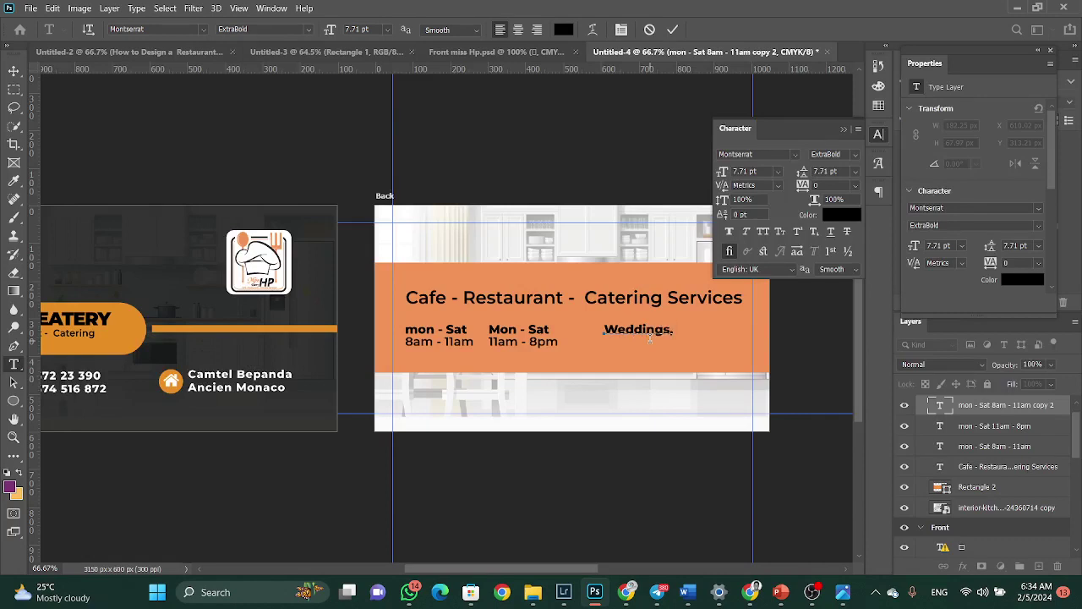
type("Birthdays, etc")
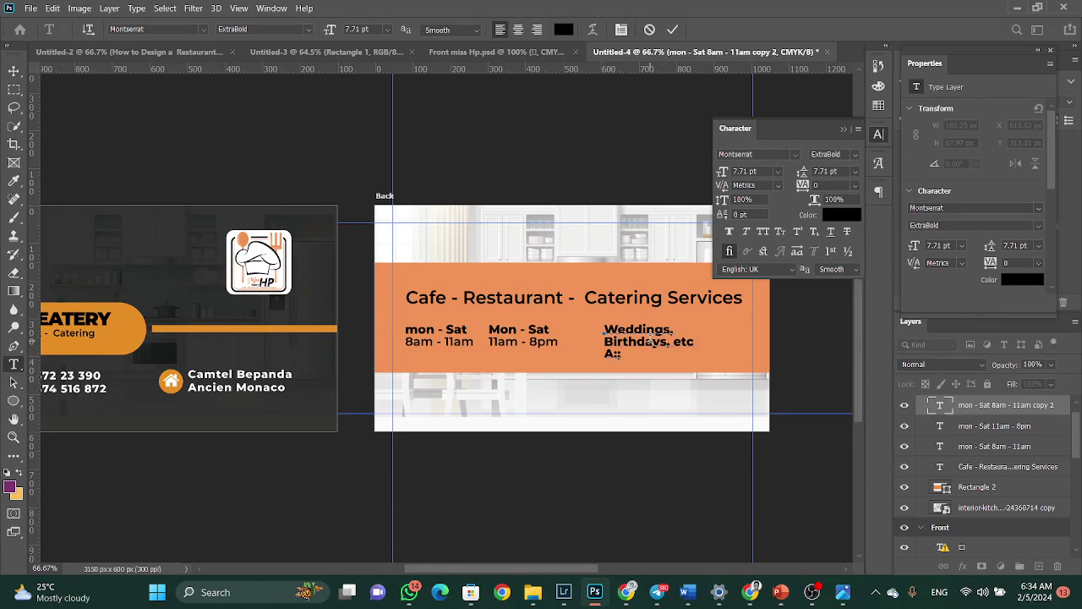
type("All Events")
Add a dash and a space before each of the three catering lines and commit the text.
left_click(603, 330)
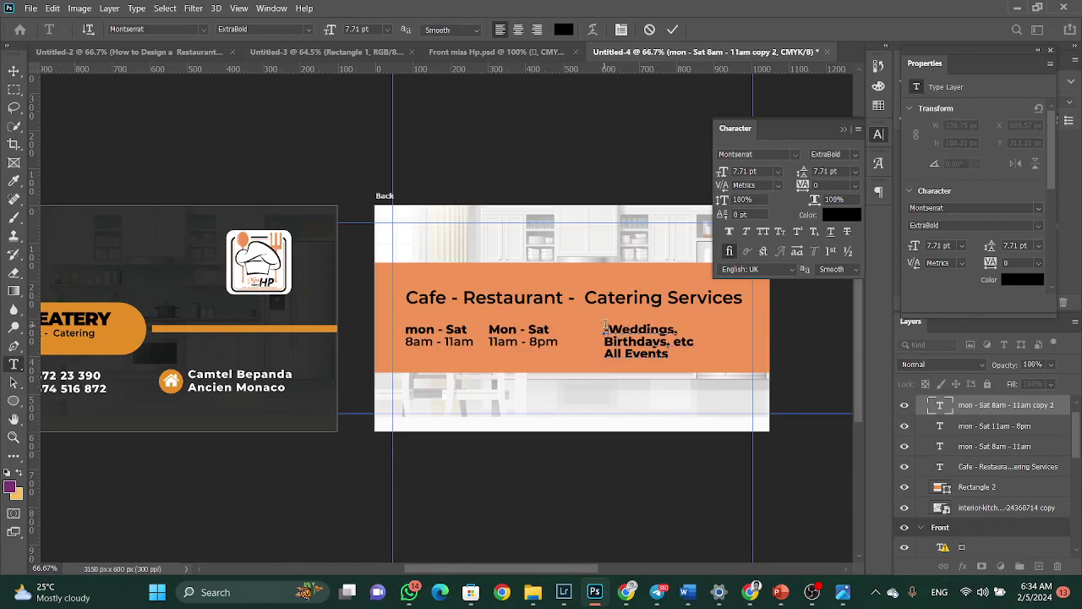
type("-")
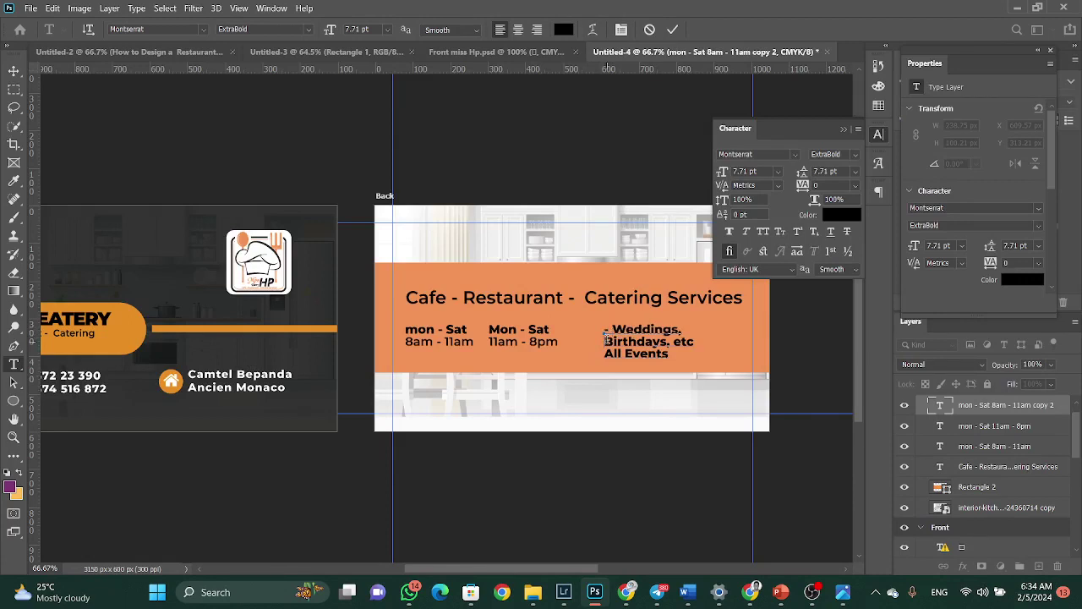
left_click(606, 340)
type("-")
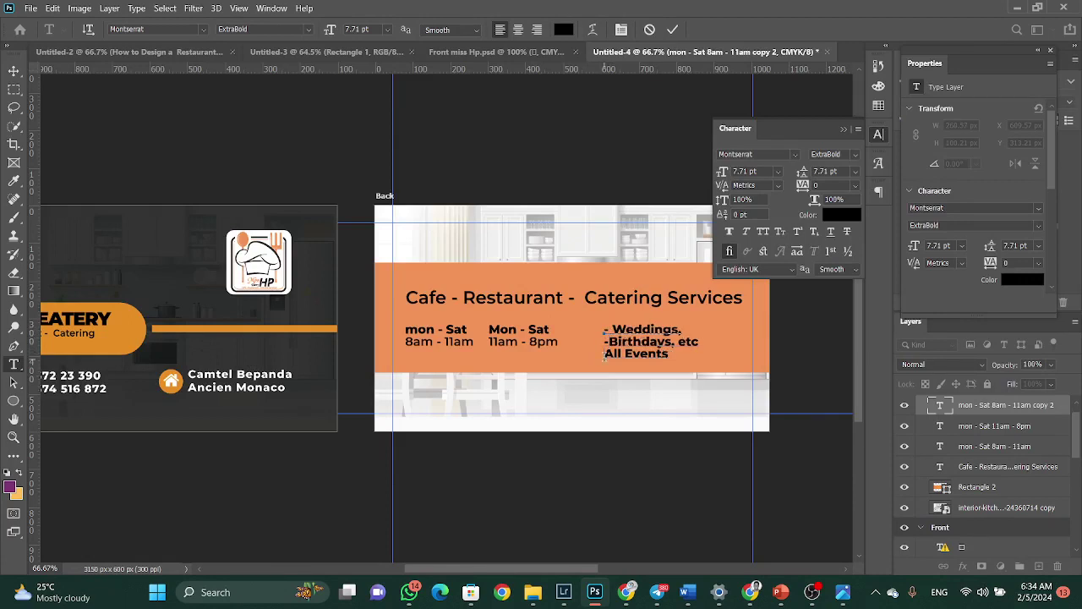
left_click(604, 355)
type("-")
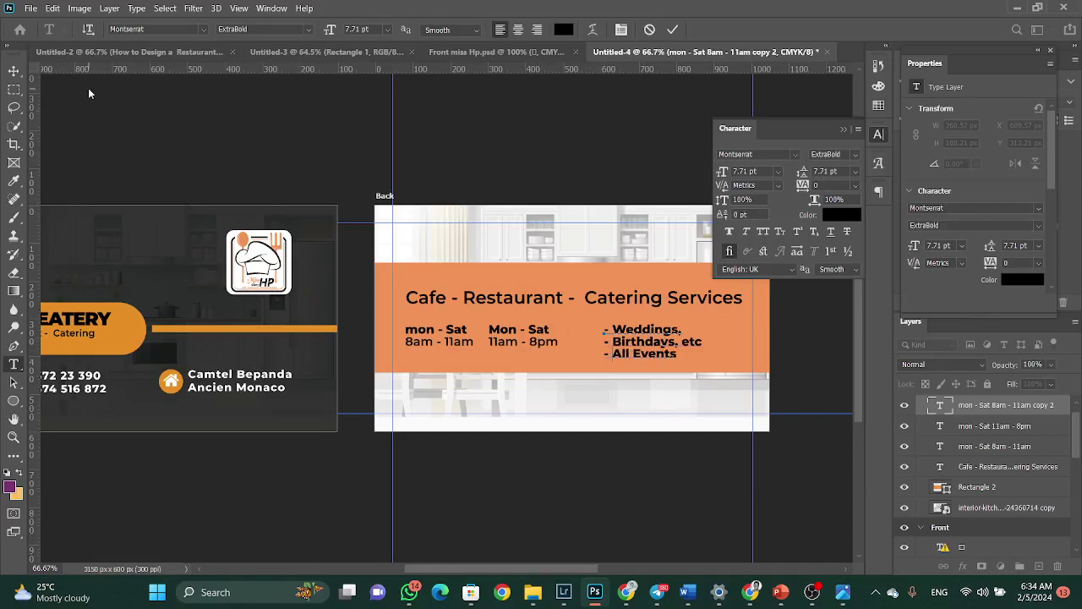
left_click(14, 69)
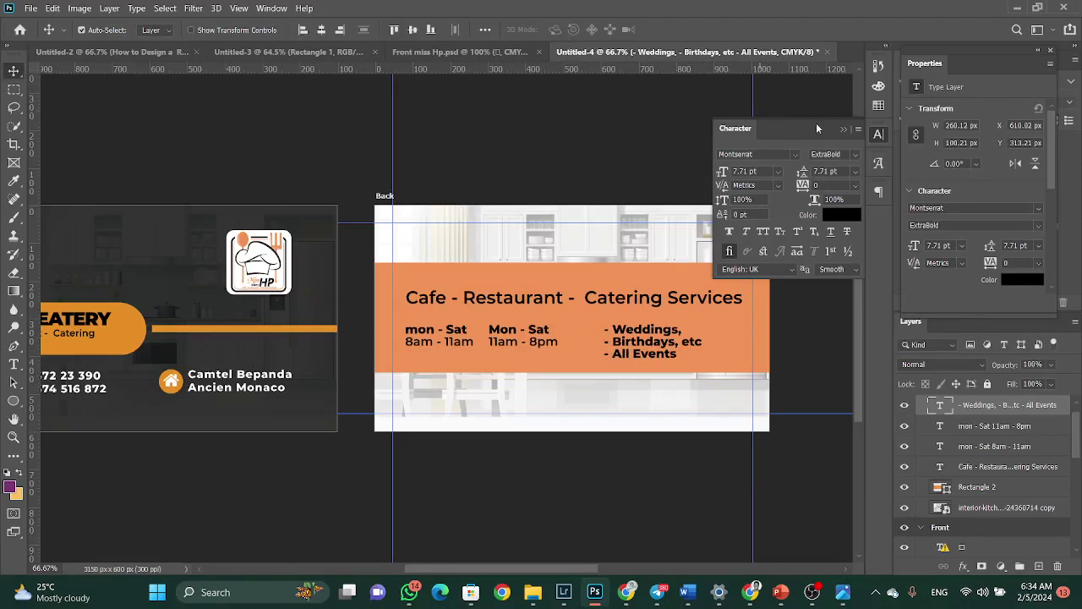
Set the catering list to Montserrat Medium and move it up closer beneath the Catering Services heading.
left_click(857, 154)
left_click(848, 283)
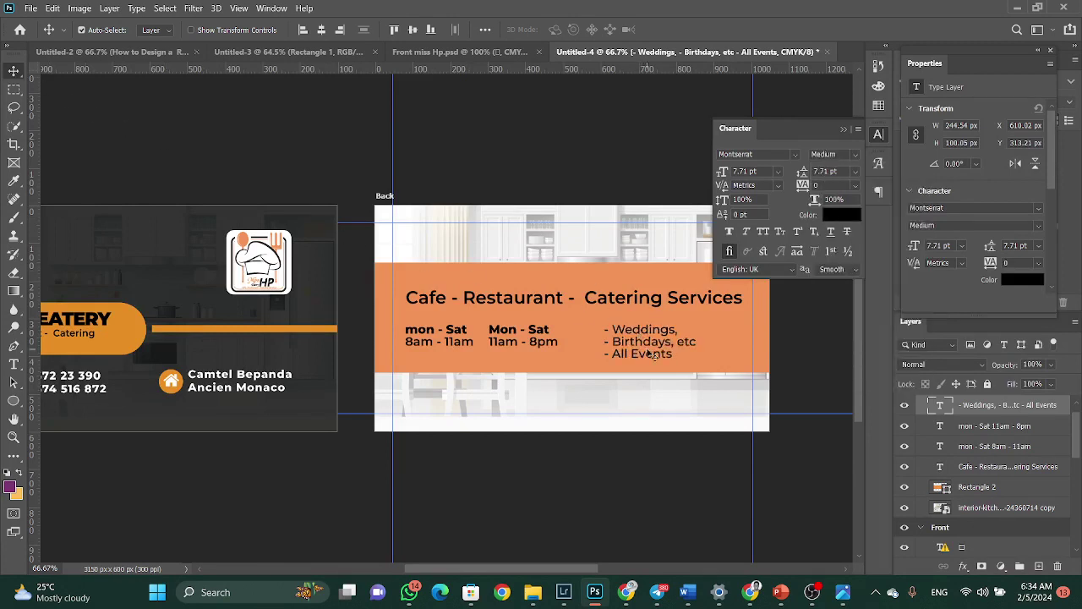
left_click_drag(652, 354, 659, 337)
Set the font size of the "Cafe - Restaurant - Catering Services" heading line to 10 pt.
left_click(655, 301)
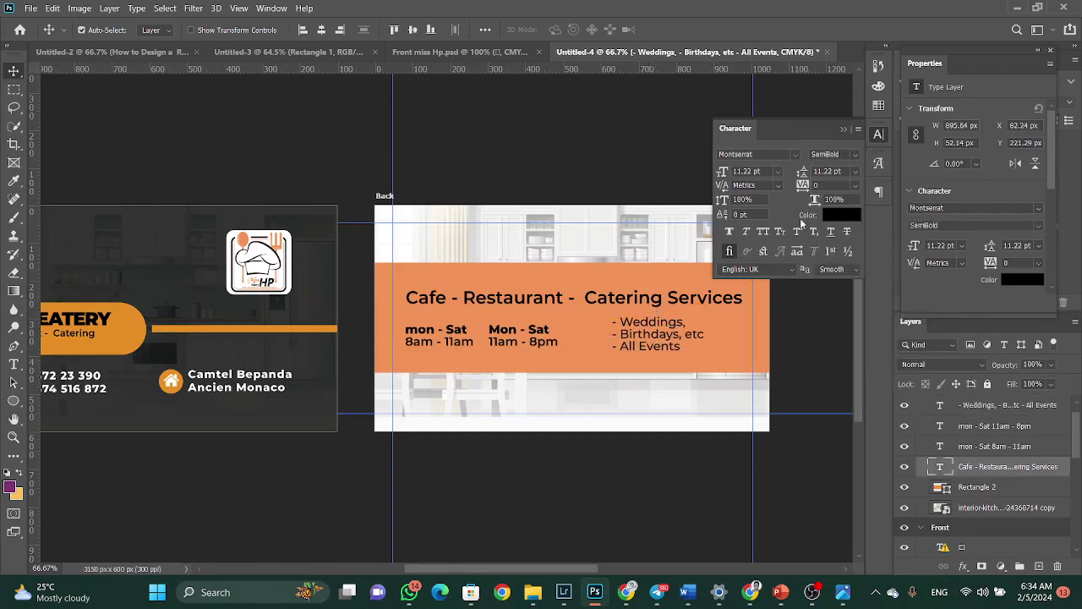
left_click(778, 171)
left_click(761, 236)
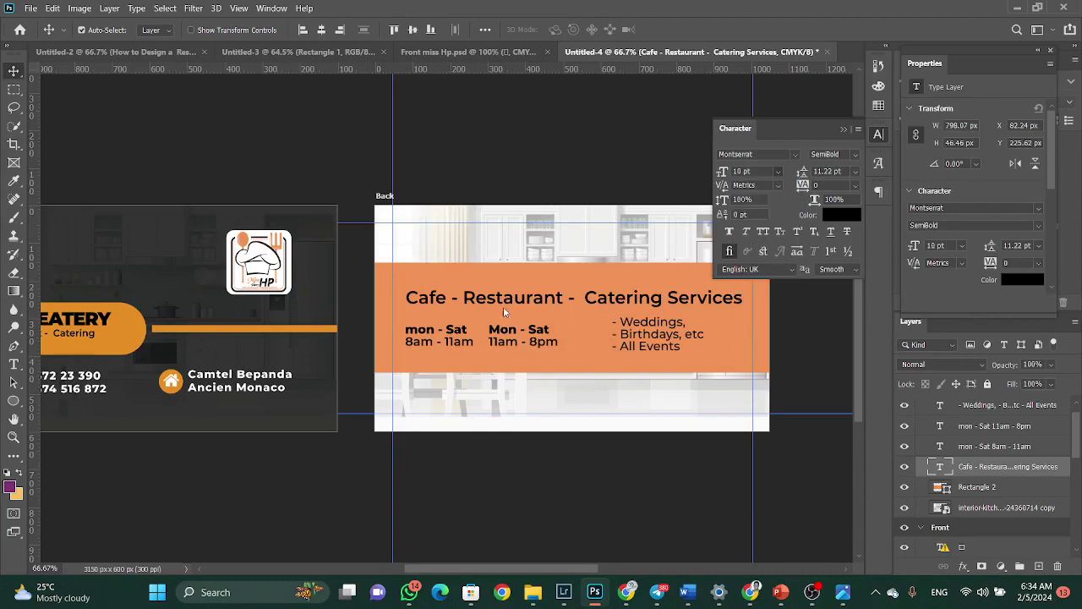
Replace the dashes in the heading line with spaces so Cafe, Restaurant and Catering Services sit above their own columns.
left_click(13, 365)
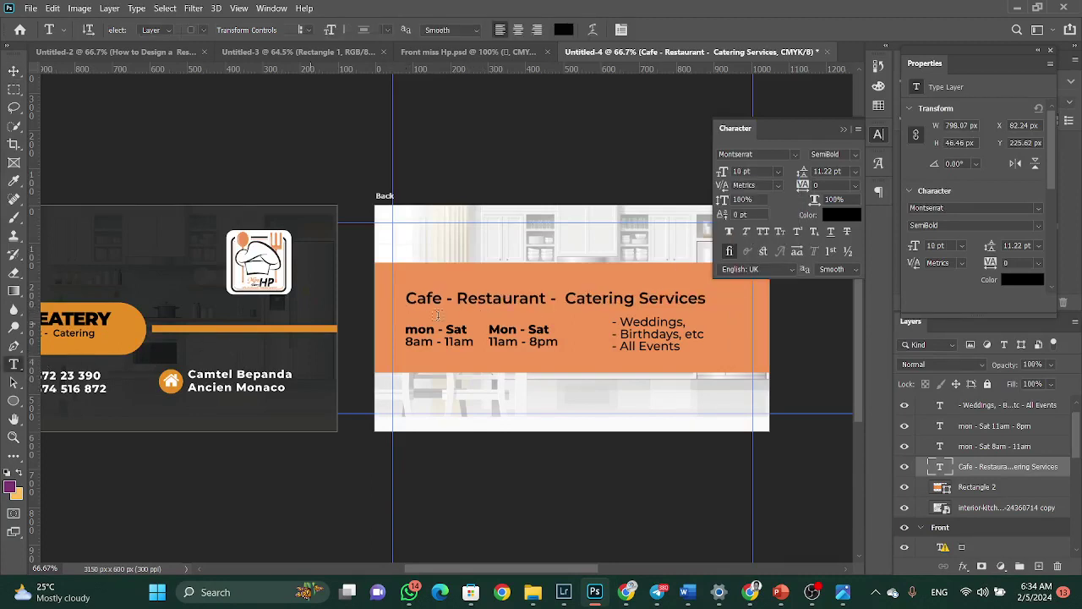
left_click_drag(454, 298, 446, 298)
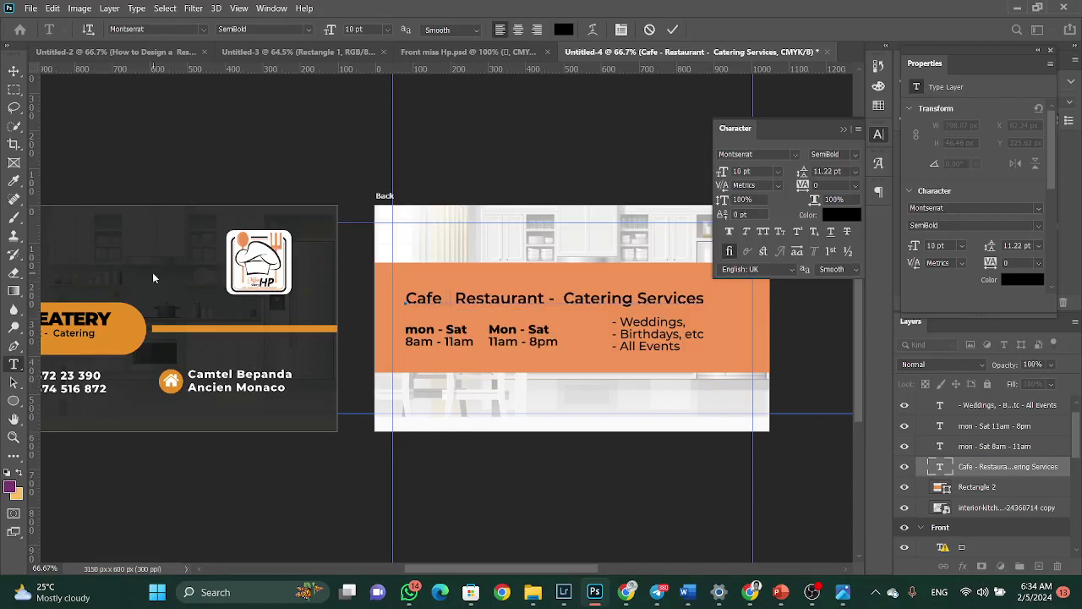
double_click(577, 301)
left_click(577, 301)
left_click_drag(574, 301, 582, 301)
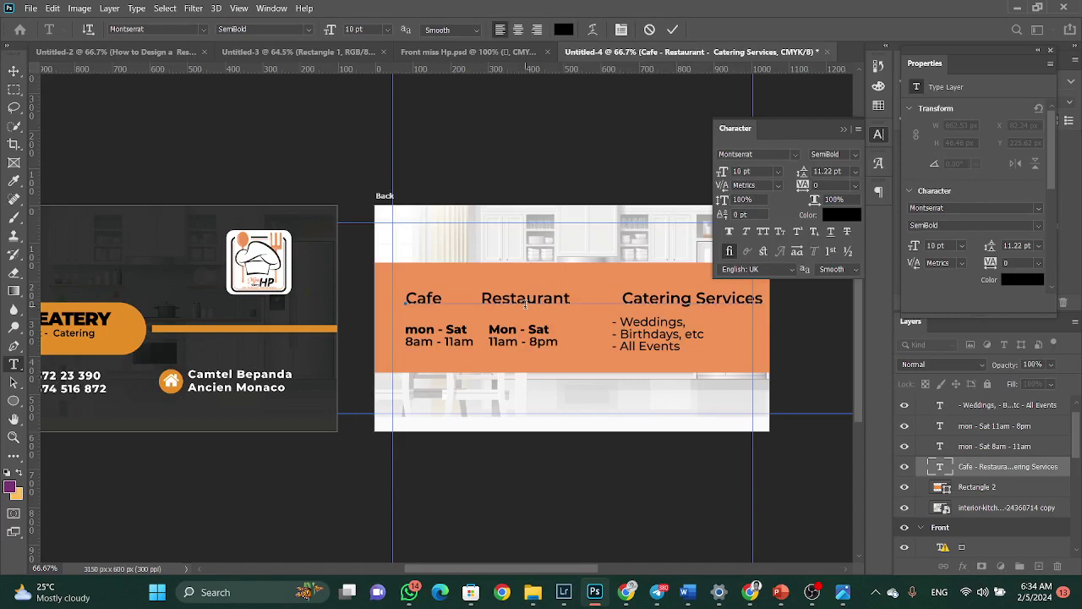
key("BackSpace")
key("BackSpace")
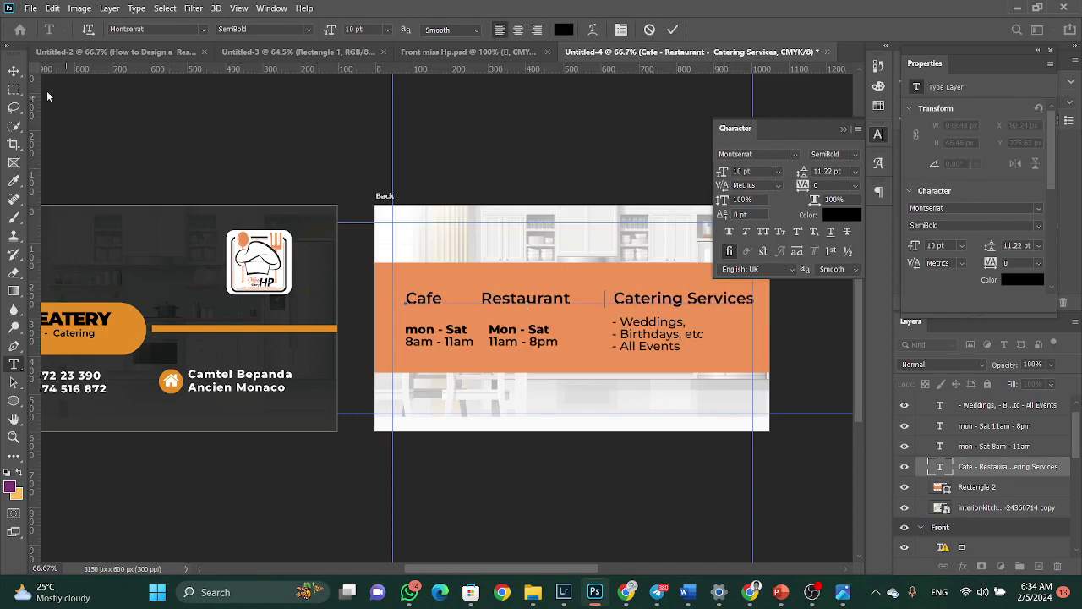
key("BackSpace")
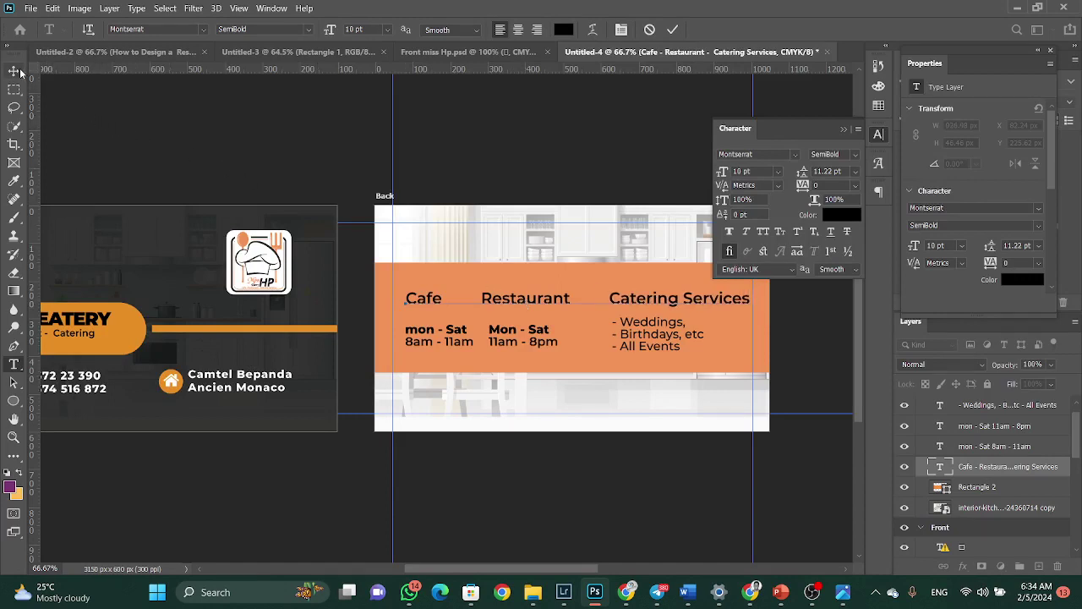
left_click(442, 302)
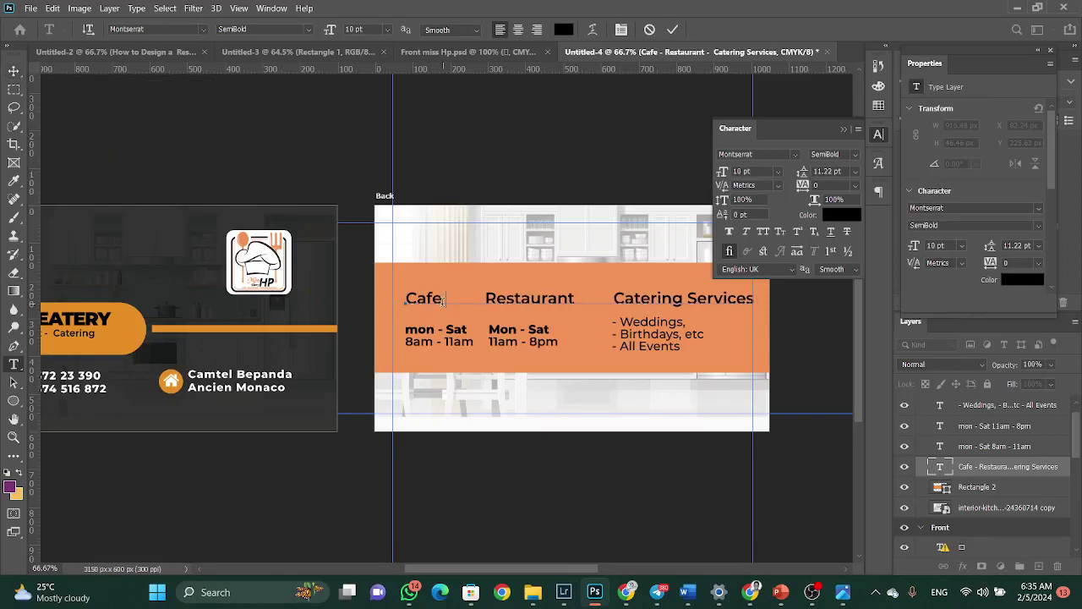
left_click(14, 70)
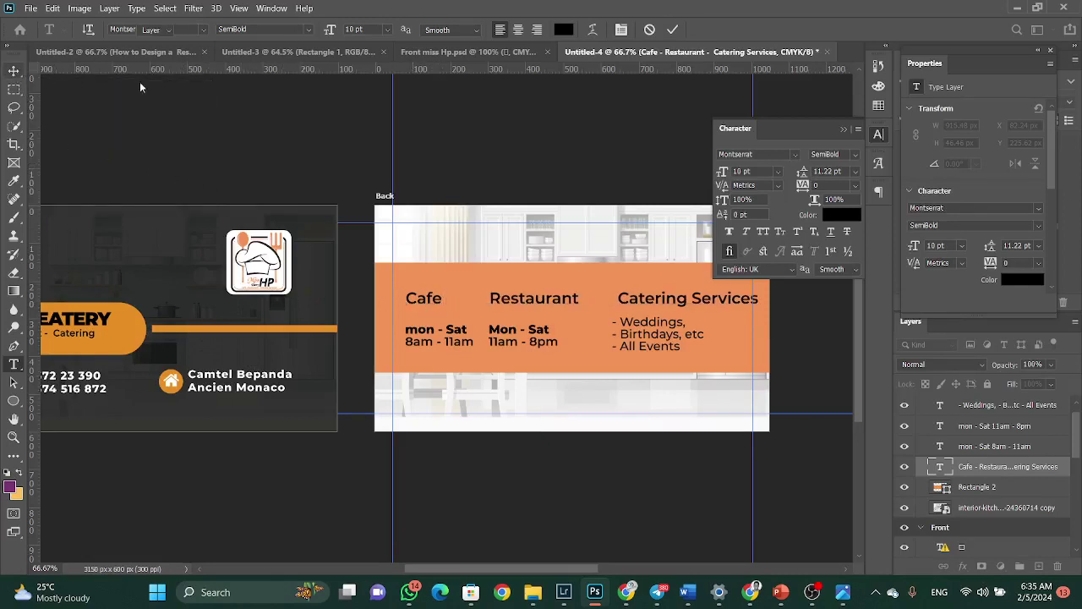
Move the heading line so Cafe starts at the card's left guide, and shift both opening-hours texts closer beneath their headings.
left_click_drag(517, 301, 498, 303)
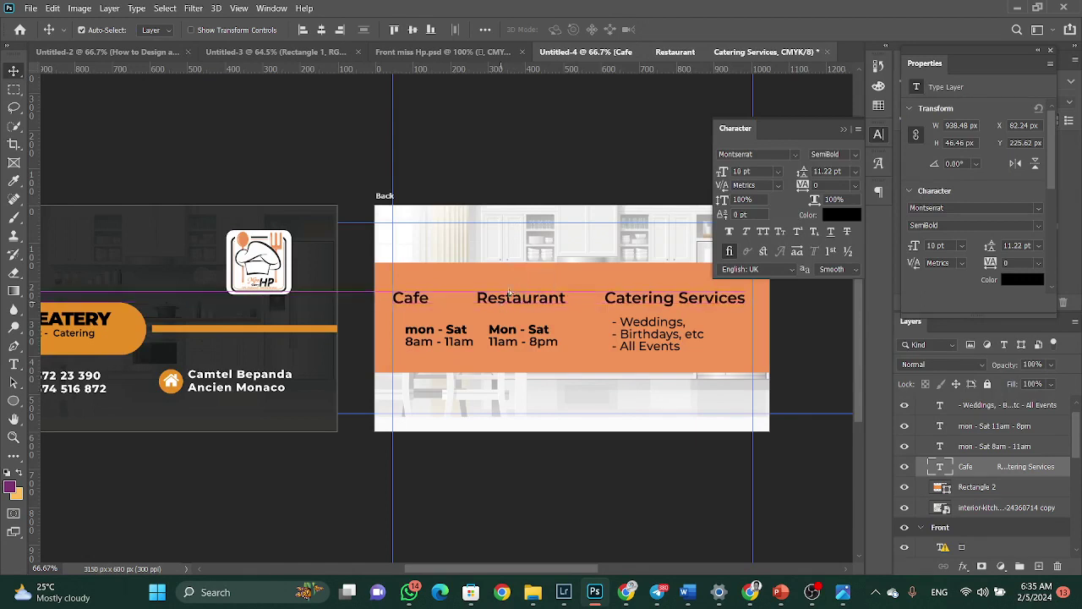
left_click_drag(471, 351, 463, 349)
left_click_drag(543, 336, 543, 332)
key("alt+bracketright")
Set the heading line to 9 pt Montserrat ExtraBold.
left_click(534, 304)
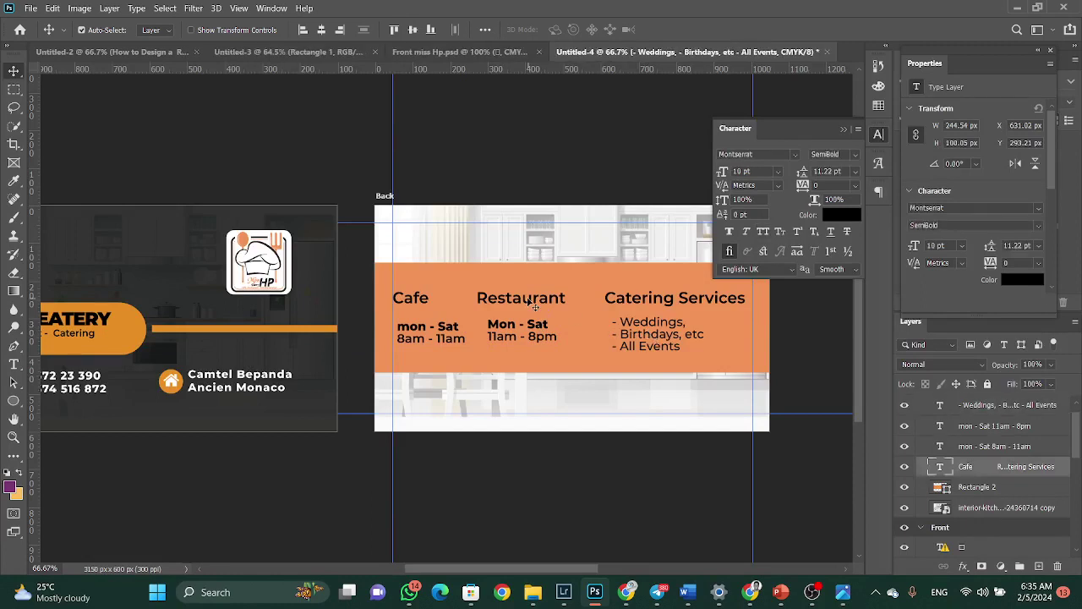
left_click(778, 171)
left_click(752, 224)
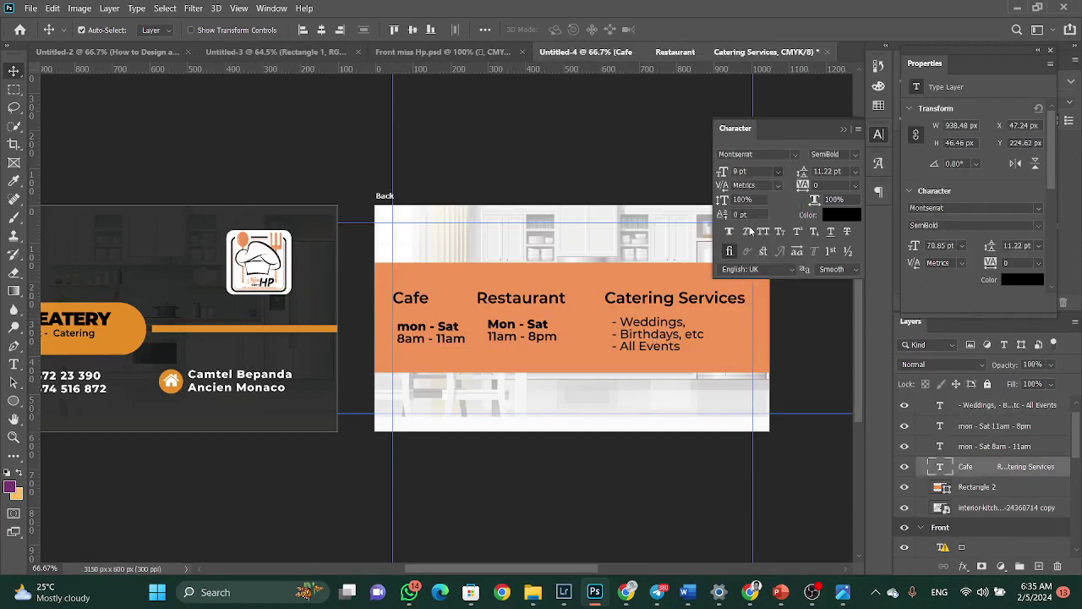
left_click(833, 154)
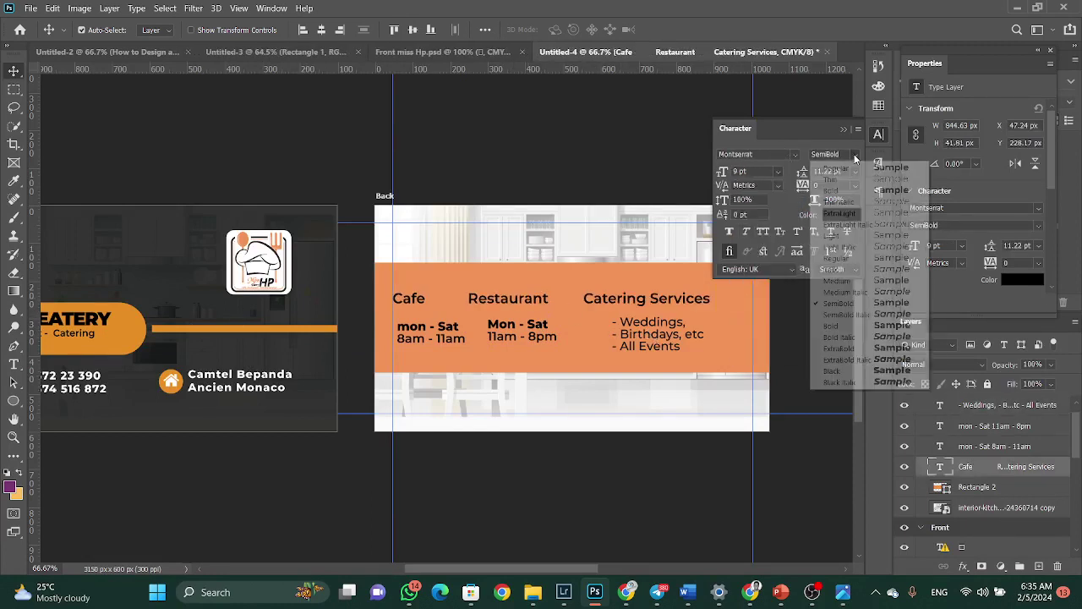
left_click(840, 347)
Widen the gap between Cafe and Restaurant with extra spaces and shift the heading line slightly right.
left_click(11, 366)
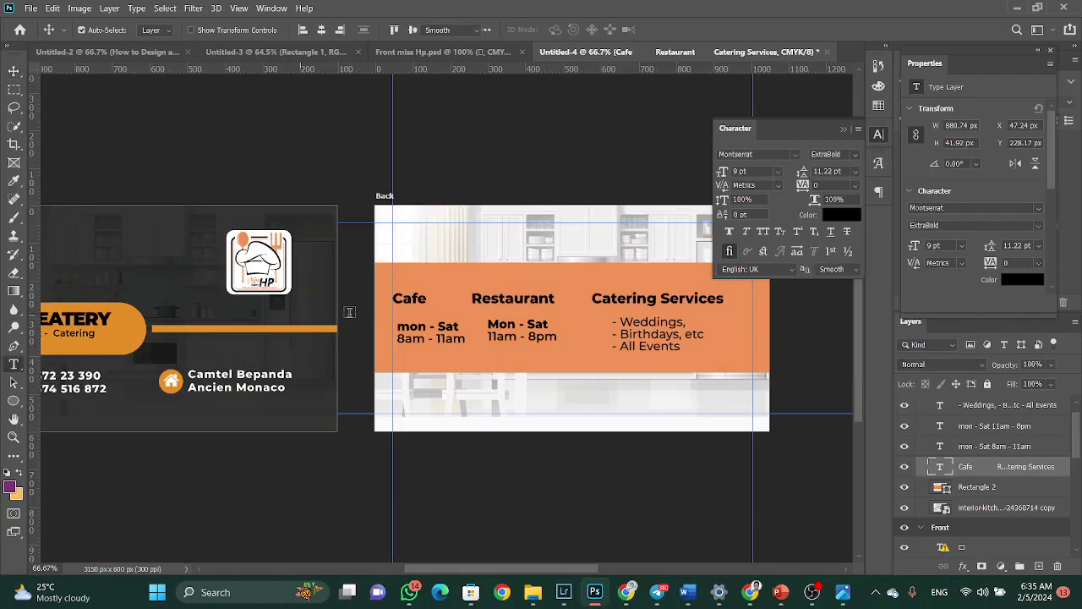
left_click(467, 297)
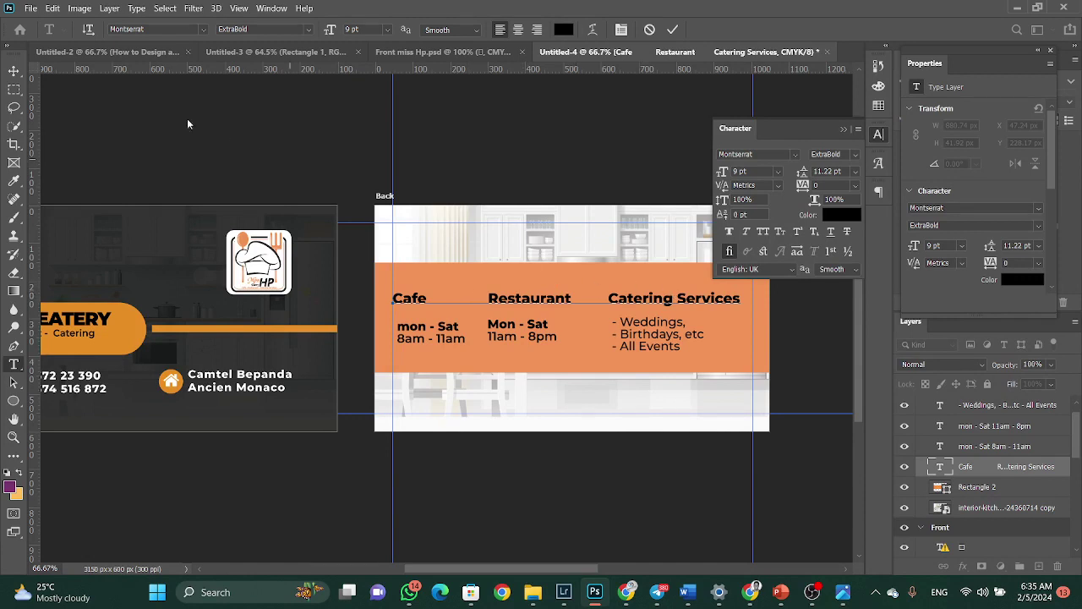
key("ctrl+Return")
key("v")
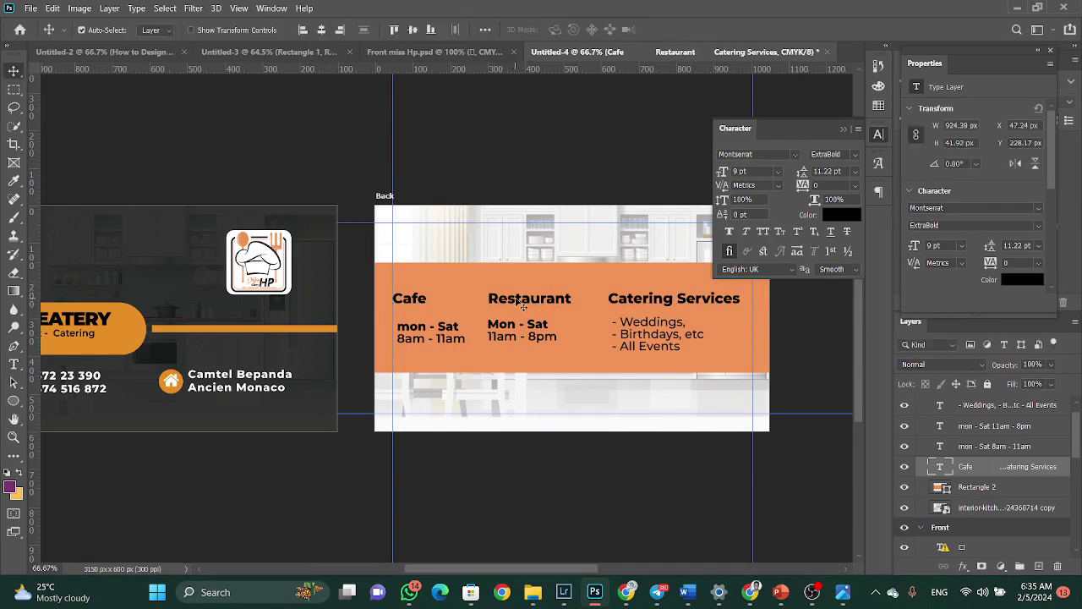
left_click_drag(524, 307, 529, 306)
Move the catering list and both opening-hours texts up under their headings, with the hours level and left-aligned to Cafe and Restaurant.
left_click_drag(636, 333, 643, 327)
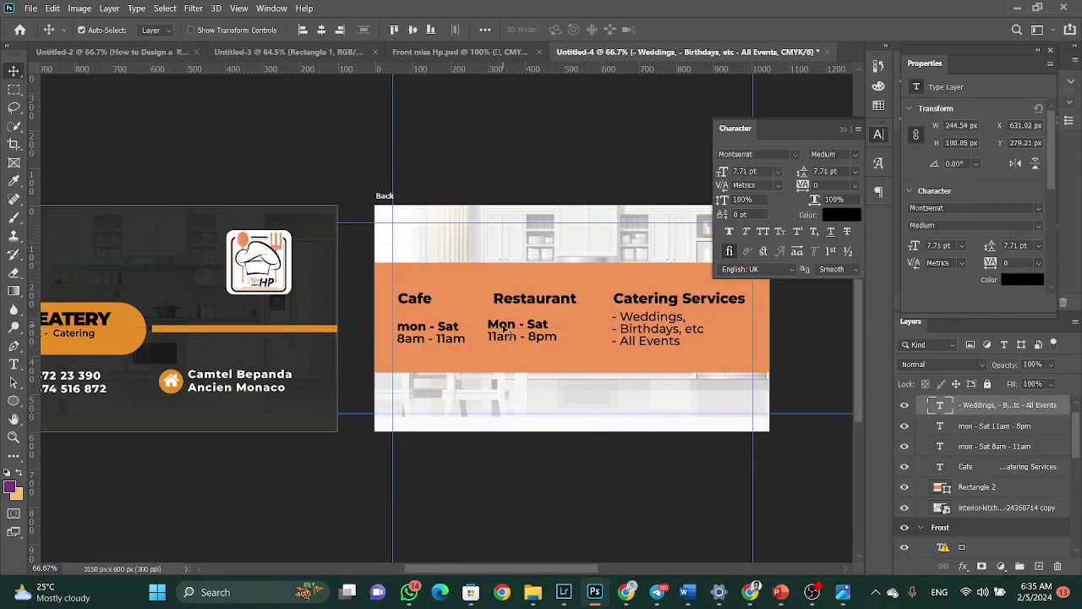
left_click_drag(508, 328, 507, 322)
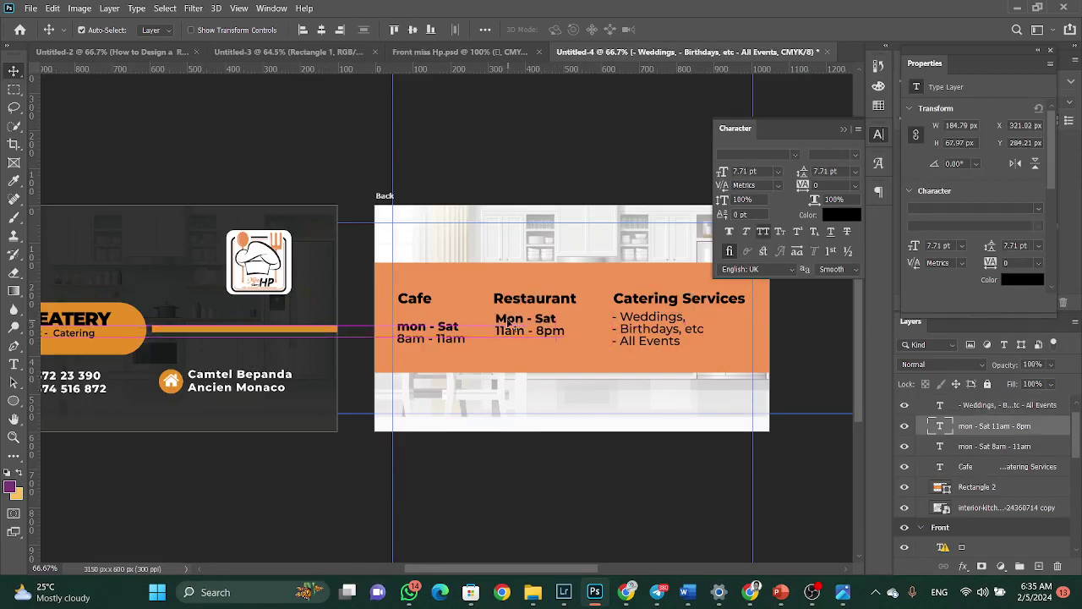
left_click(427, 330)
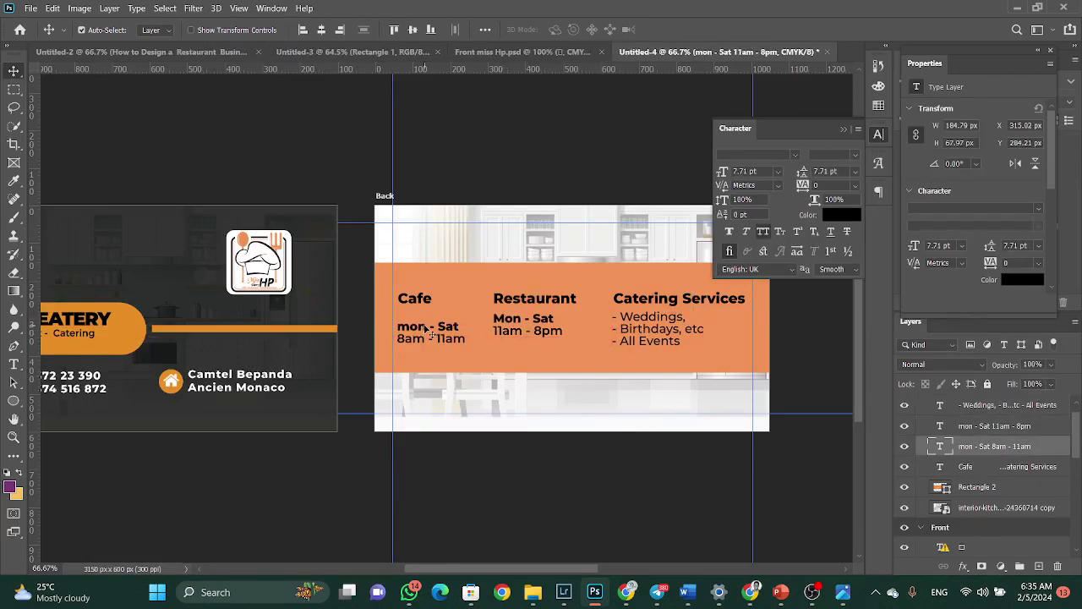
left_click_drag(427, 330, 428, 322)
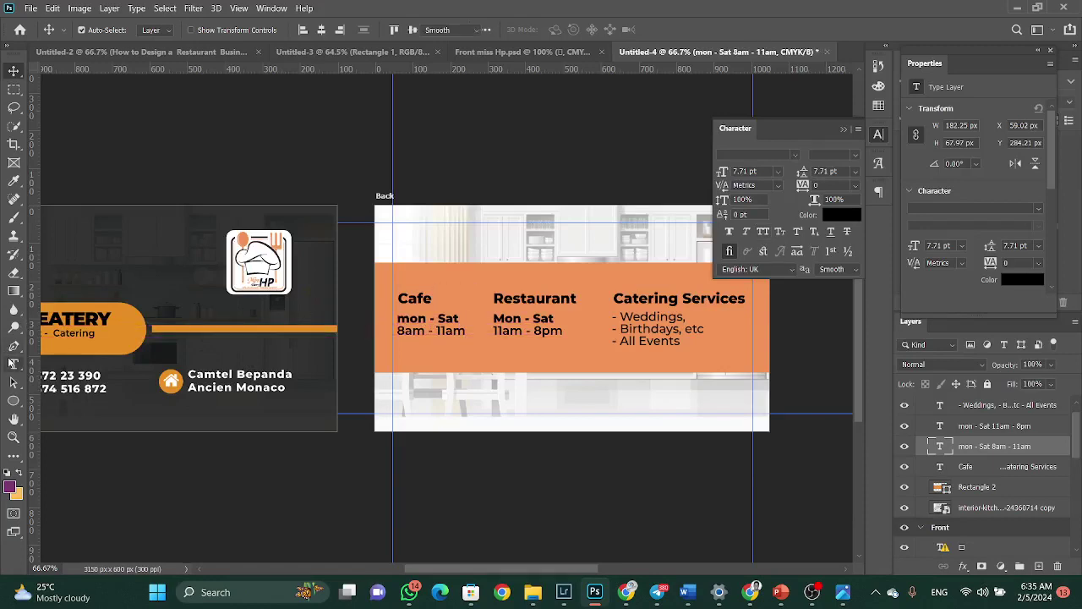
Capitalise the first letter of the day line under Cafe so it reads "Mon - Sat".
left_click(13, 363)
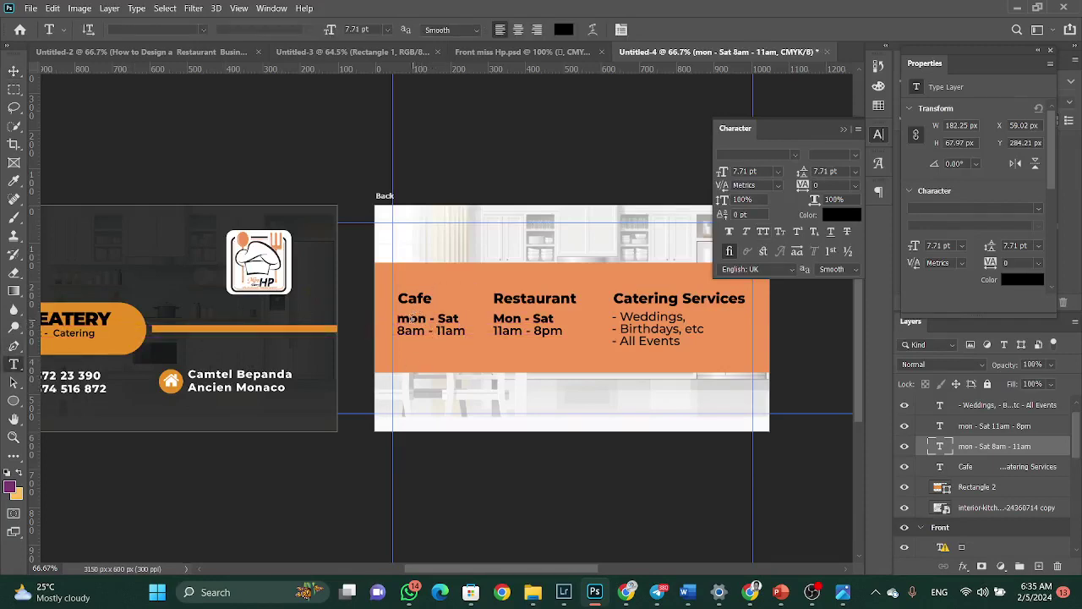
left_click(412, 318)
left_click_drag(411, 319, 397, 319)
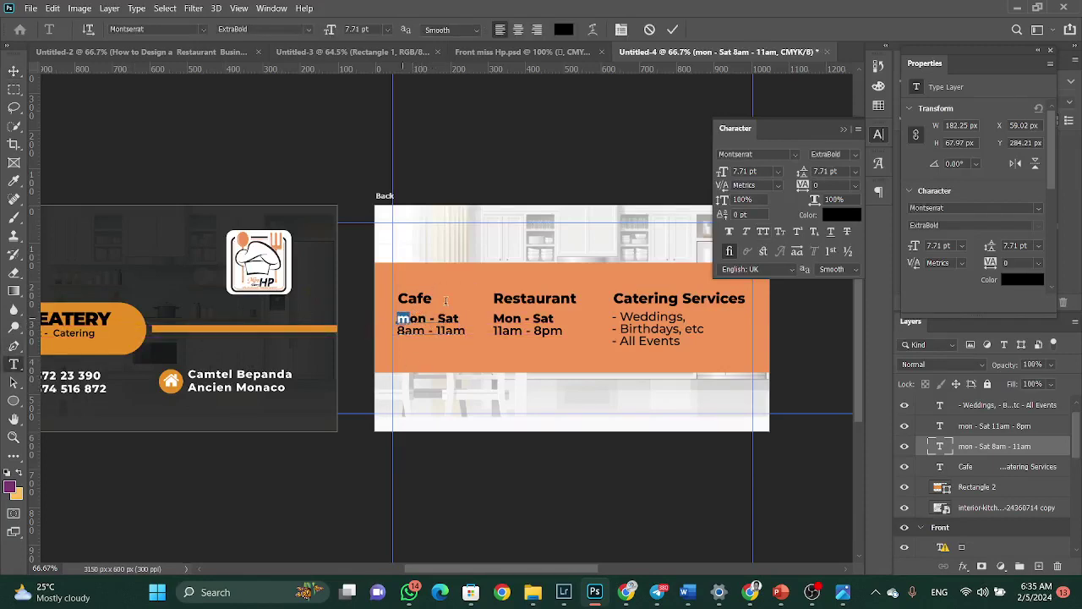
left_click(763, 231)
left_click(14, 71)
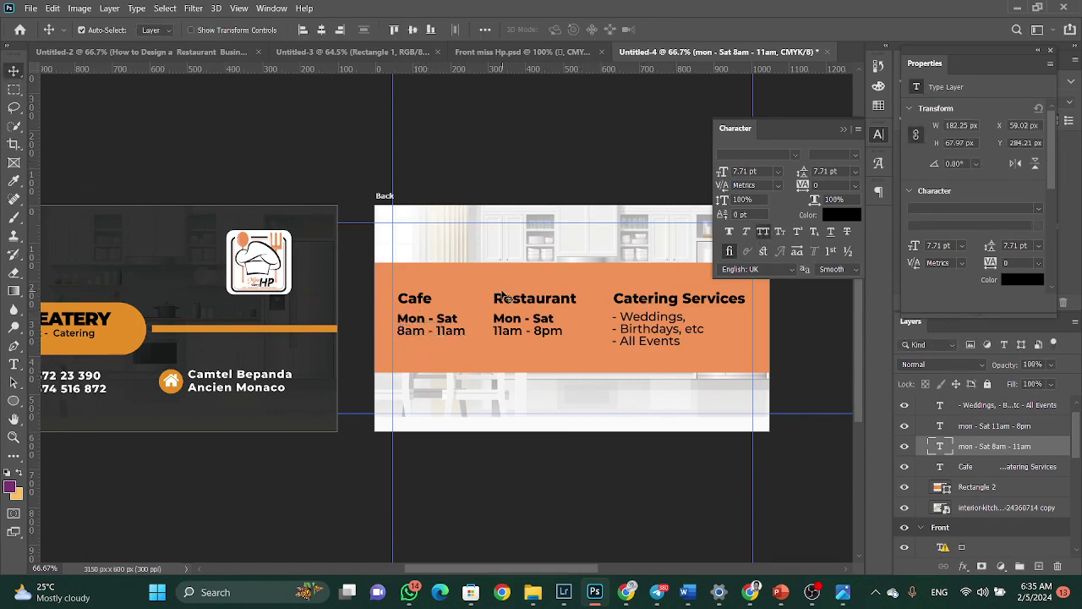
scroll(504, 296, "down", 2)
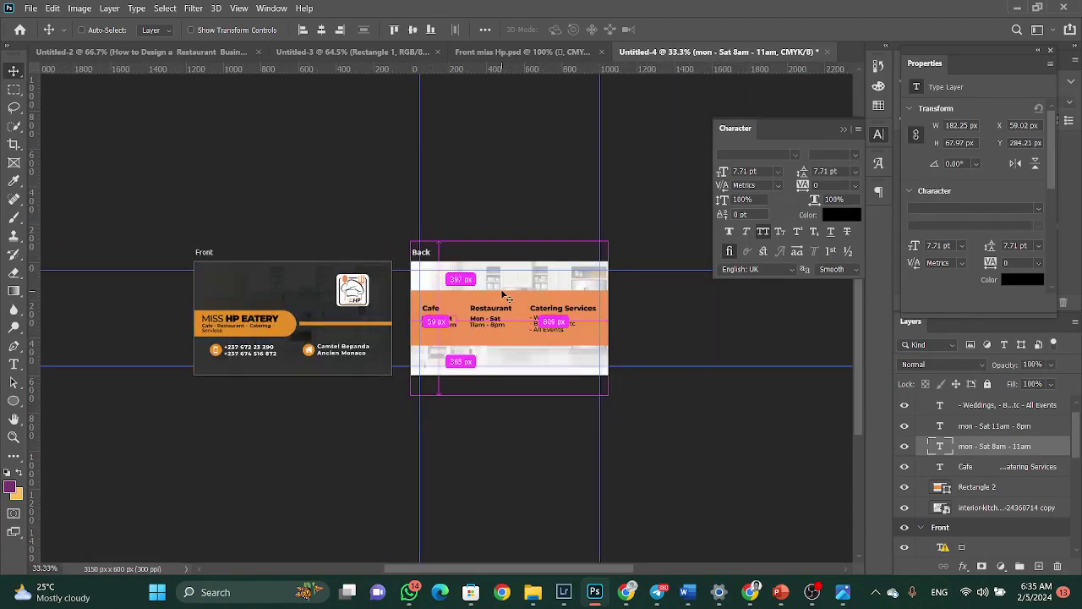